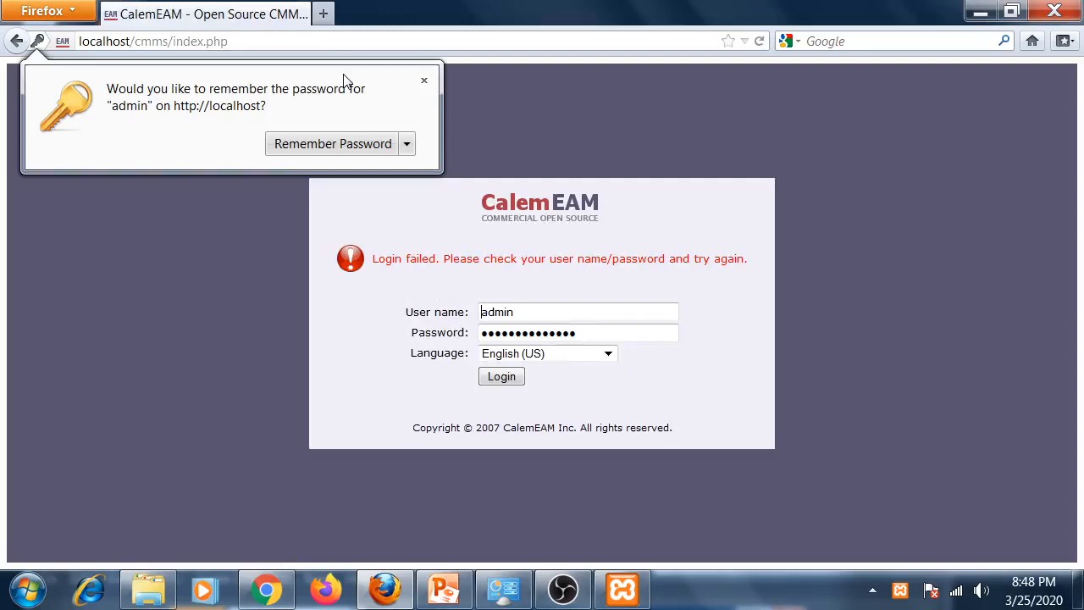
- Log in as admin with the account password and dismiss the offer to remember it
{"action": "key", "text": "Tab"}
{"action": "type", "text": "a"}
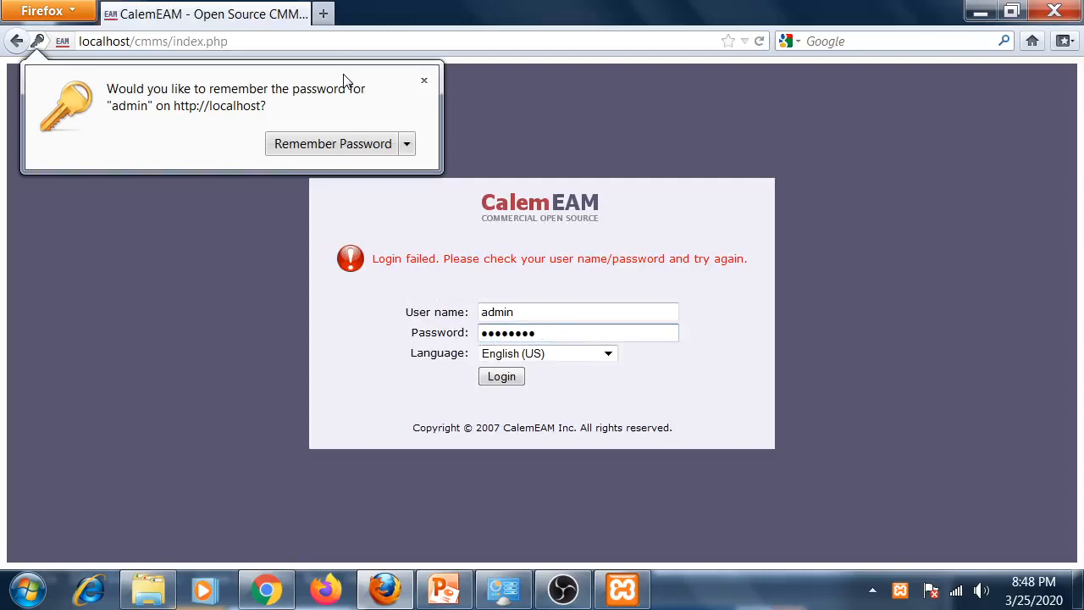
{"action": "type", "text": "•••"}
{"action": "key", "text": "Return"}
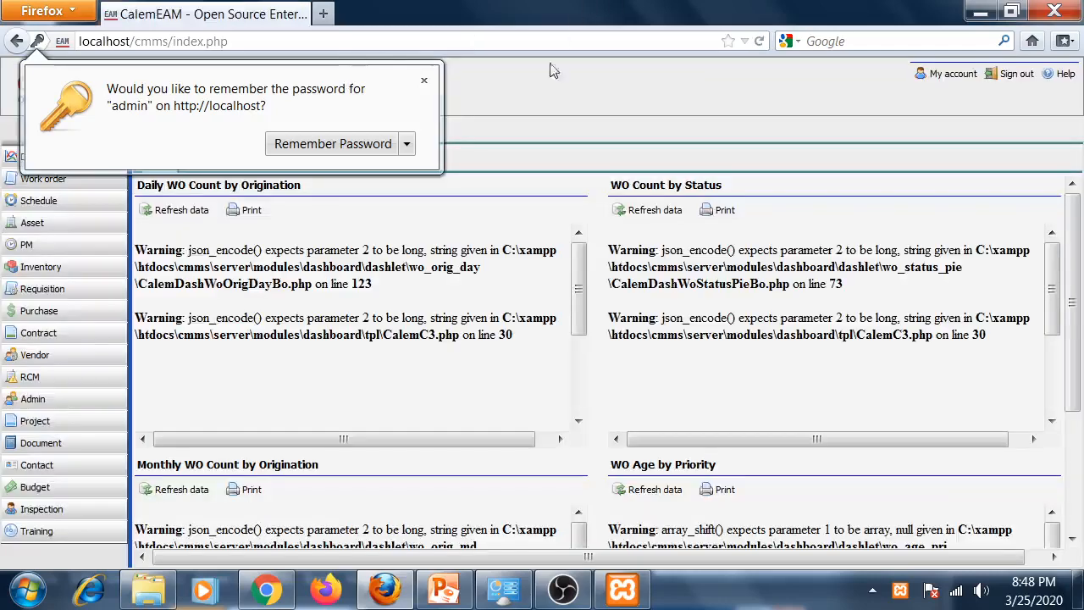
{"action": "left_click", "coordinate": [424, 80]}
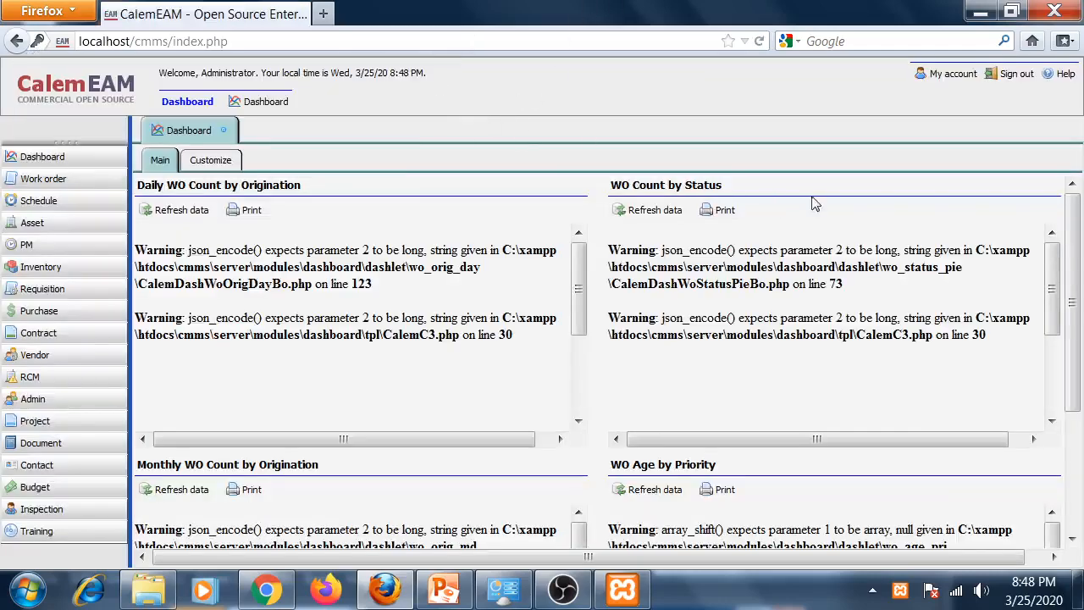
- Start a new work request and set its requested date to 3/25/20
{"action": "left_click", "coordinate": [38, 182]}
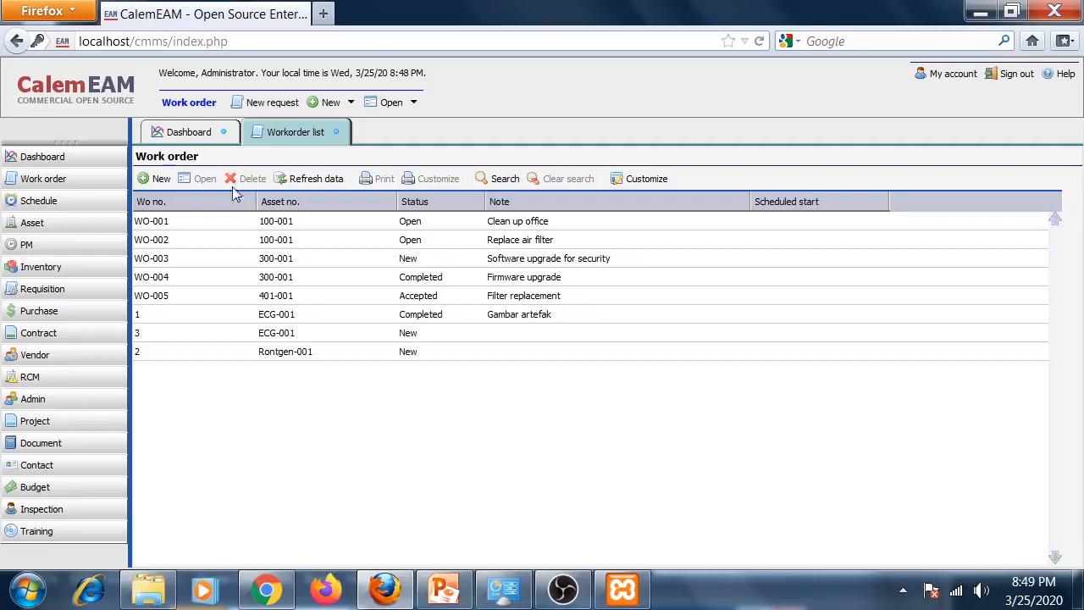
{"action": "left_click", "coordinate": [257, 104]}
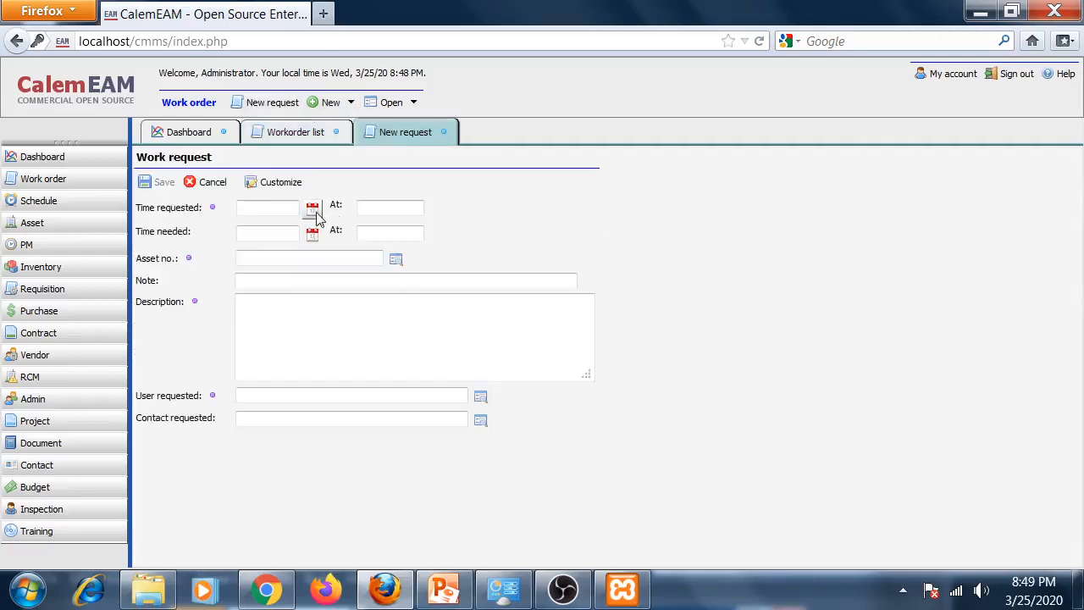
{"action": "left_click", "coordinate": [313, 210]}
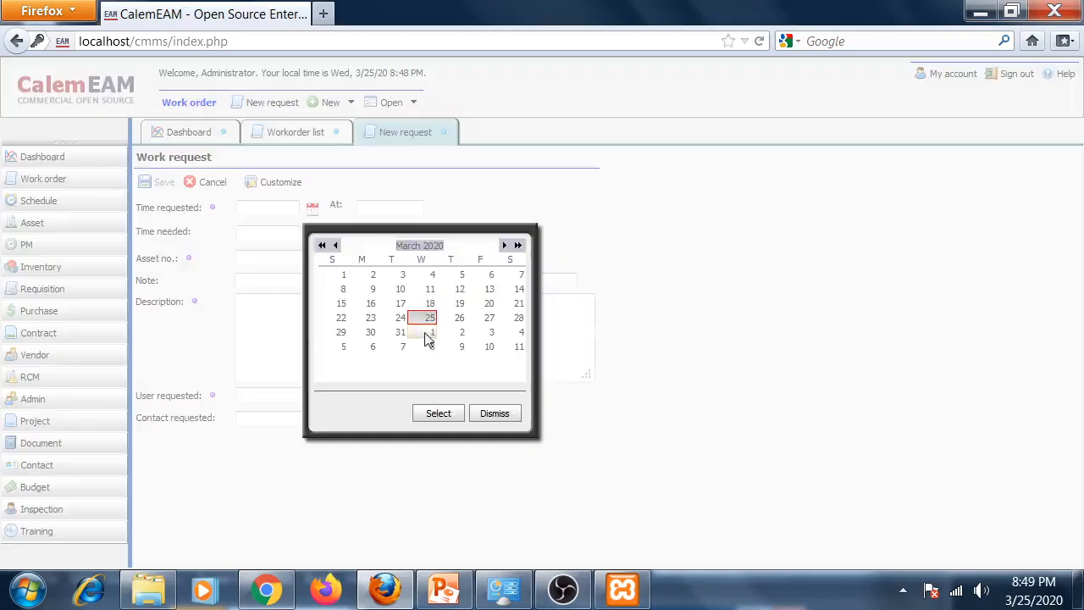
{"action": "left_click", "coordinate": [441, 414]}
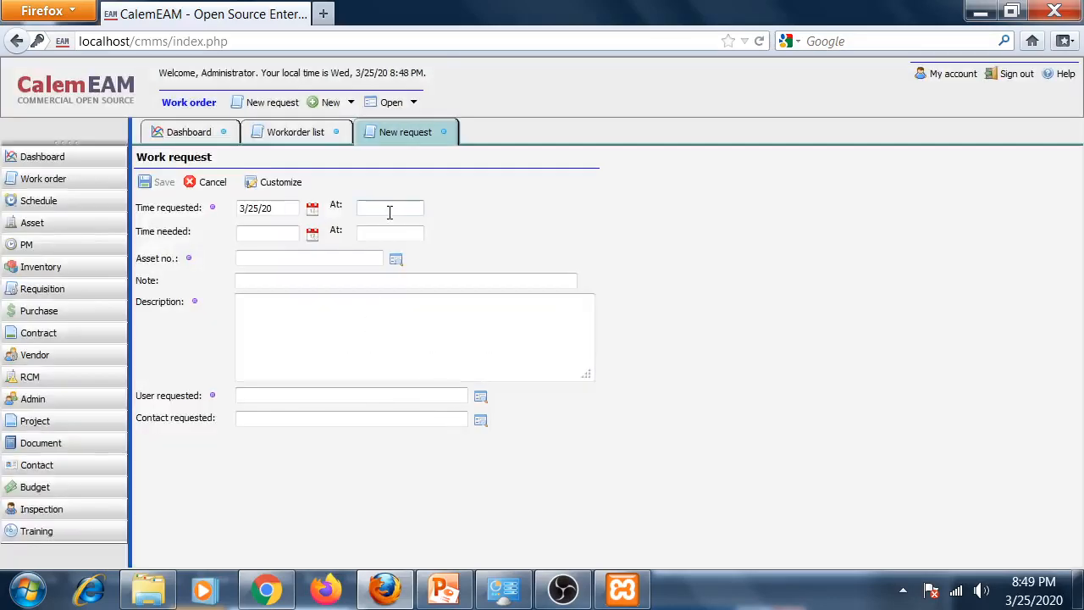
- Choose asset ECG-002 for the request and enter the description "Tidak bekerja dengan baik"
{"action": "left_click", "coordinate": [396, 259]}
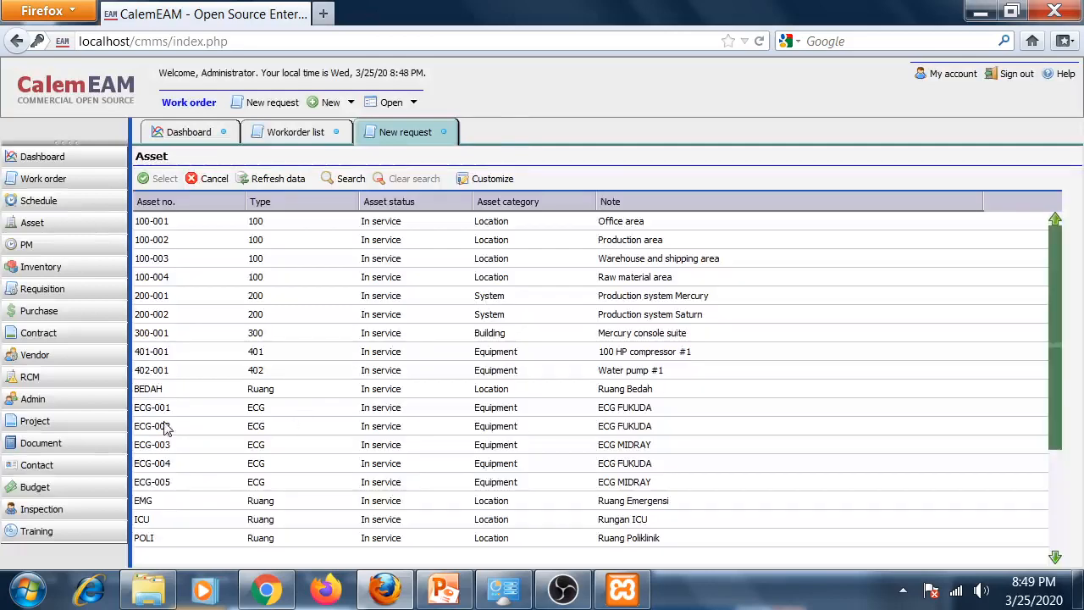
{"action": "left_click", "coordinate": [165, 430]}
{"action": "left_click", "coordinate": [154, 178]}
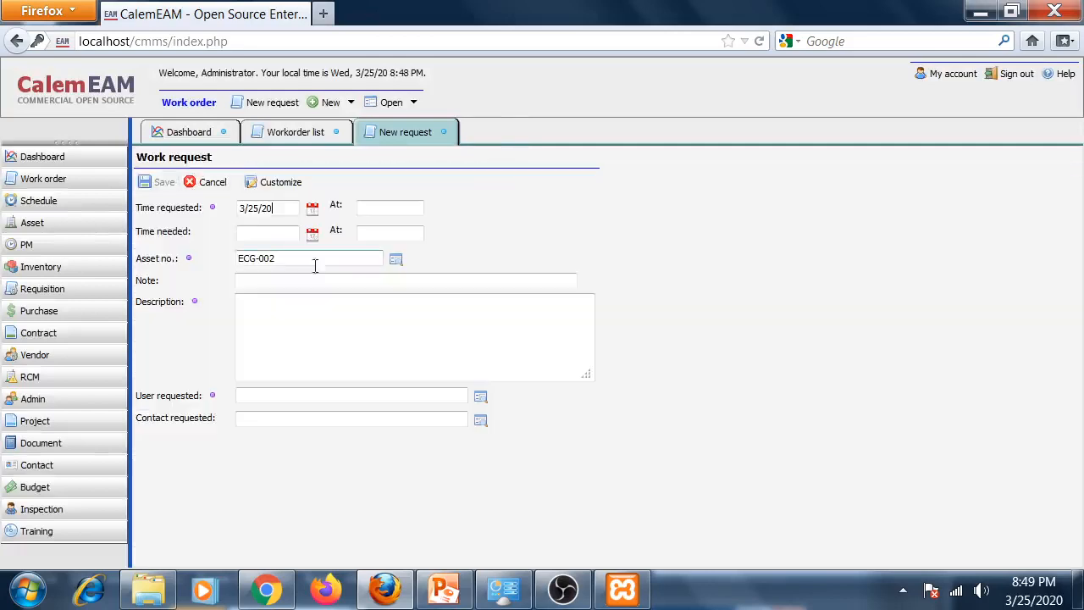
{"action": "left_click", "coordinate": [267, 319]}
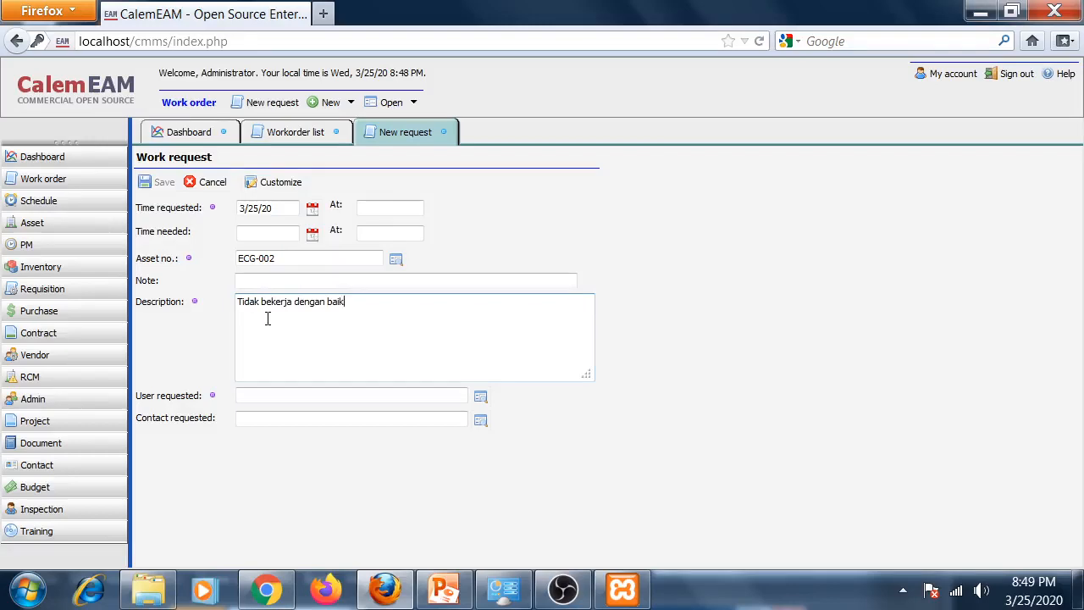
- Set the requesting user to the one whose login is not allowed, and save the work request
{"action": "left_click", "coordinate": [481, 396]}
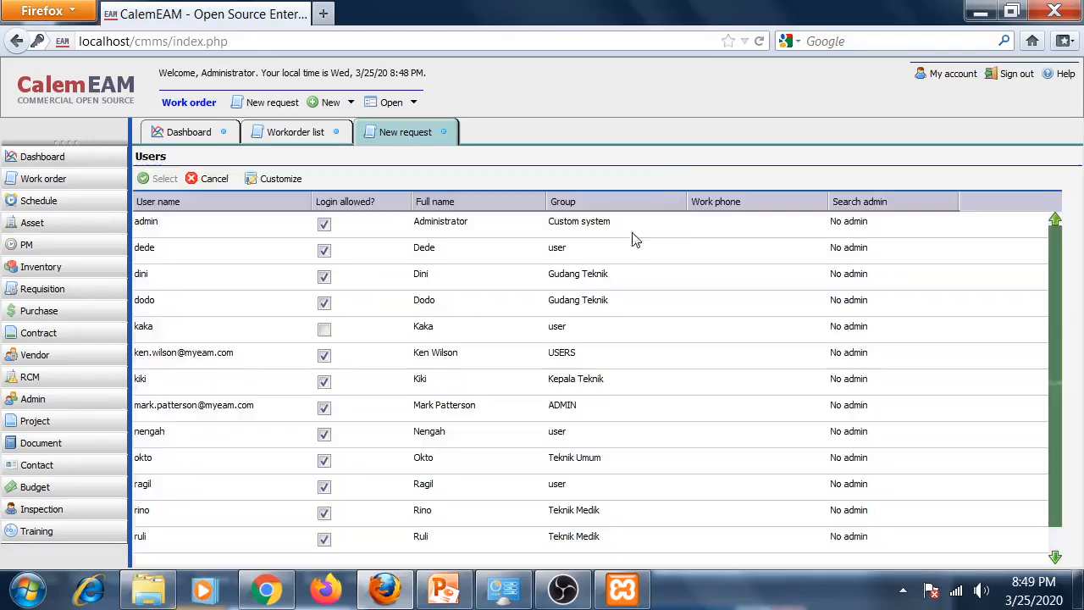
{"action": "left_click", "coordinate": [275, 339]}
{"action": "left_click", "coordinate": [163, 179]}
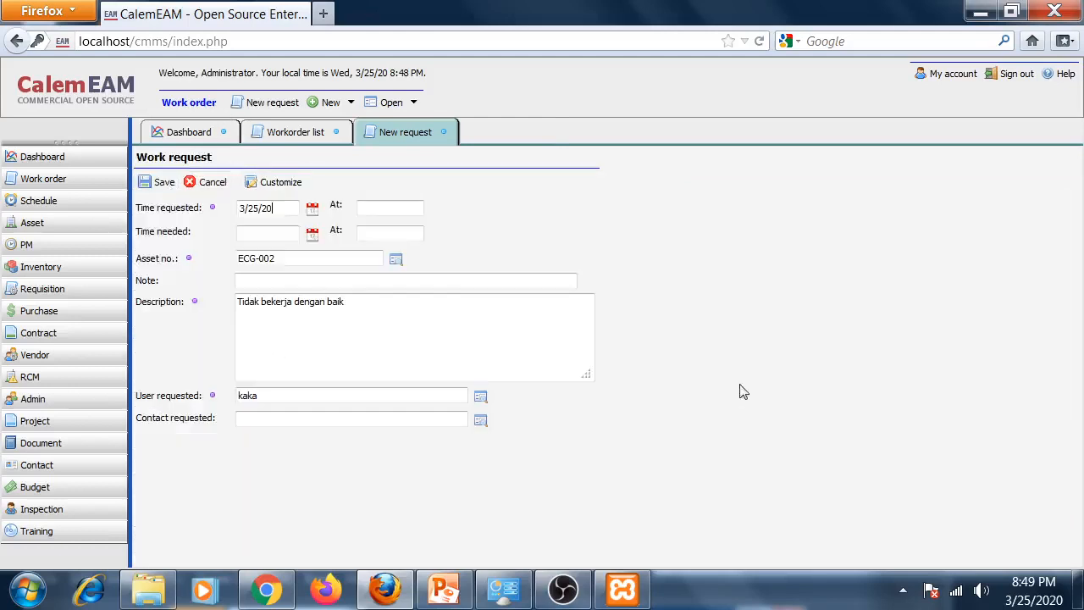
{"action": "left_click", "coordinate": [507, 370]}
{"action": "left_click", "coordinate": [168, 185]}
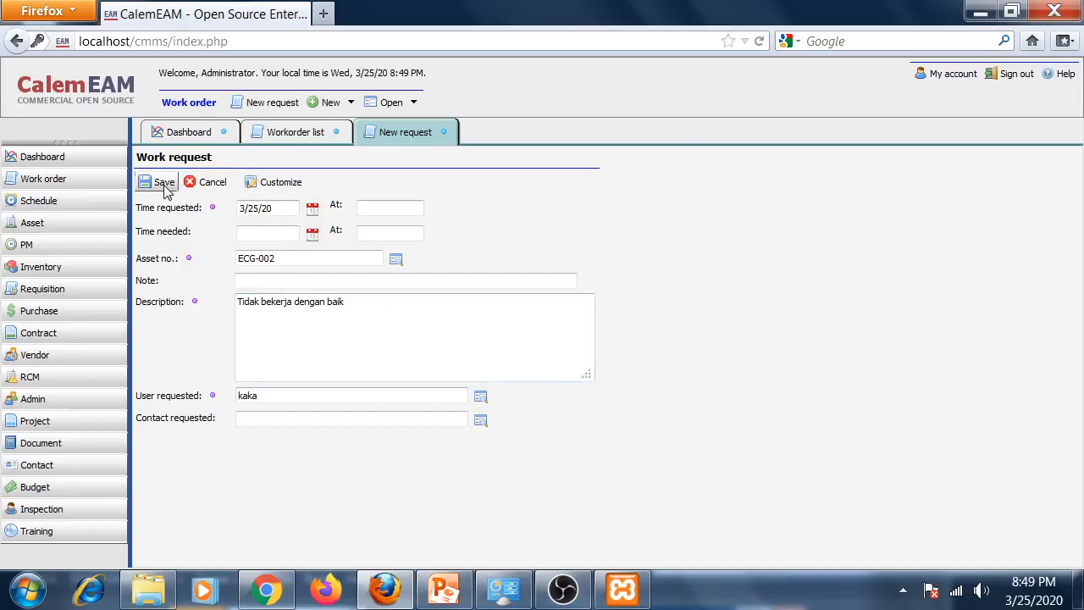
{"action": "left_click", "coordinate": [166, 186]}
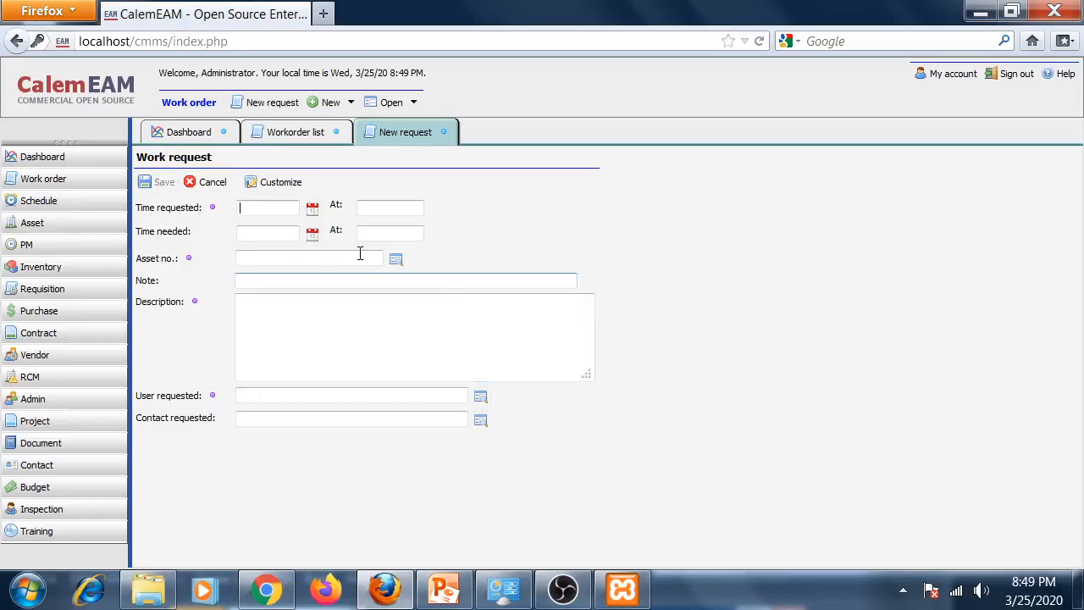
- Close the blank request form, refresh the work order list and open the new ECG-002 work order
{"action": "left_click", "coordinate": [212, 185]}
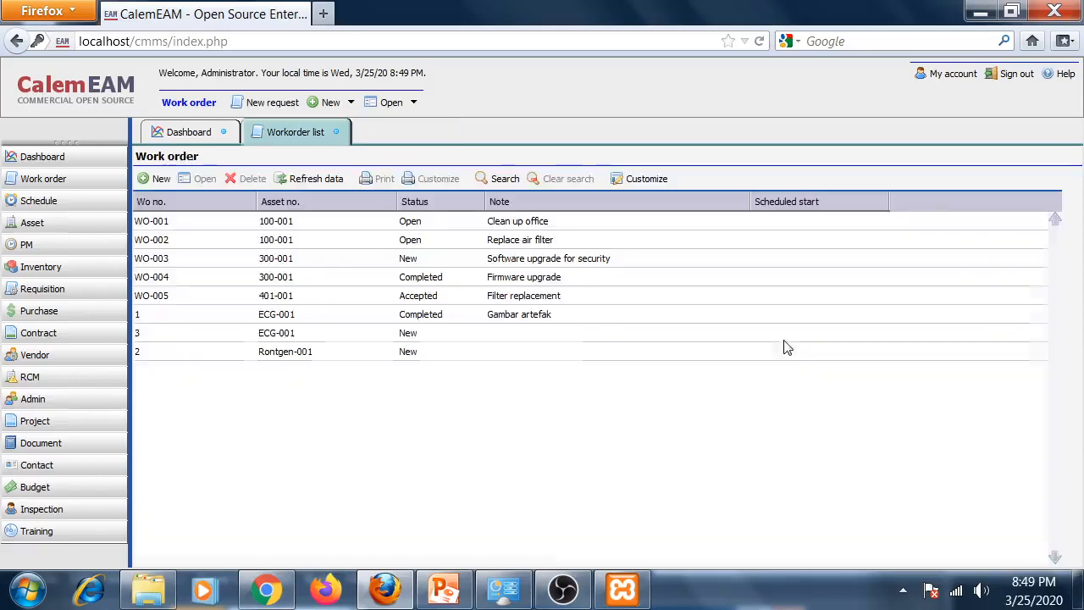
{"action": "left_click", "coordinate": [317, 187]}
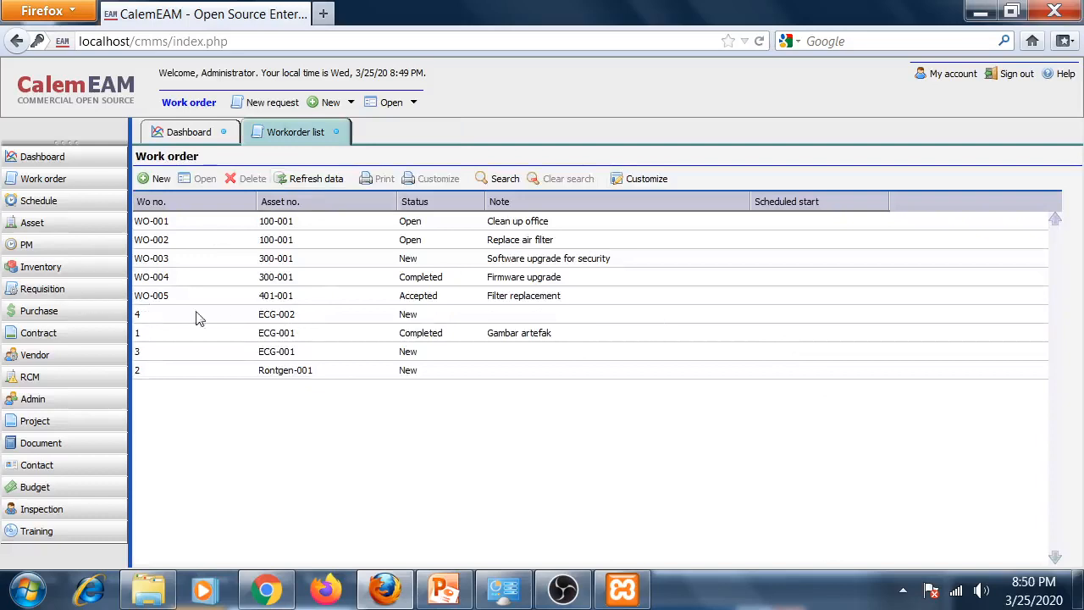
{"action": "left_click", "coordinate": [279, 319]}
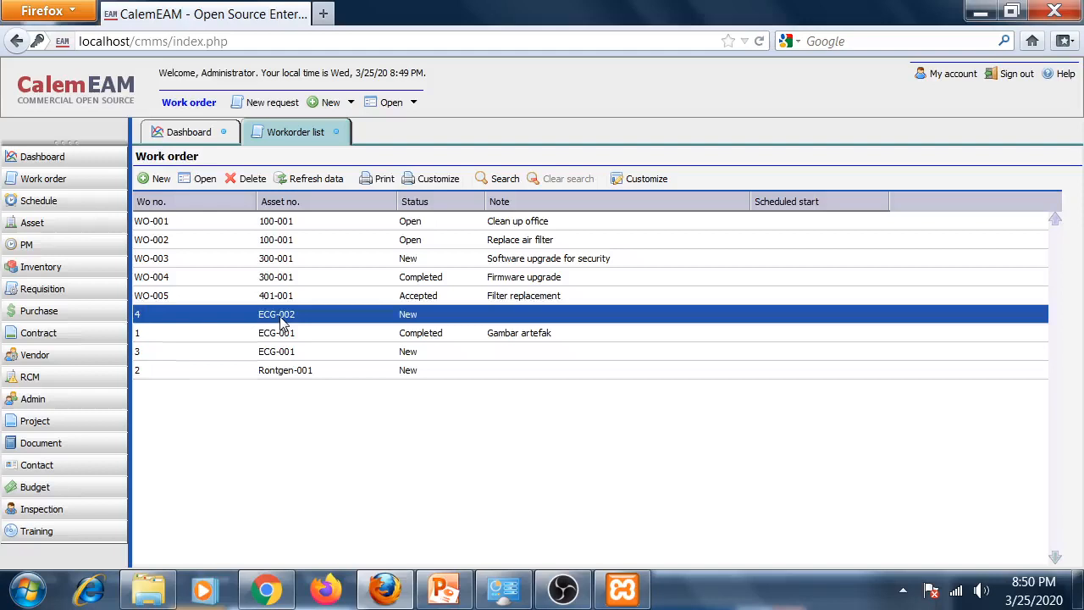
{"action": "double_click", "coordinate": [282, 324]}
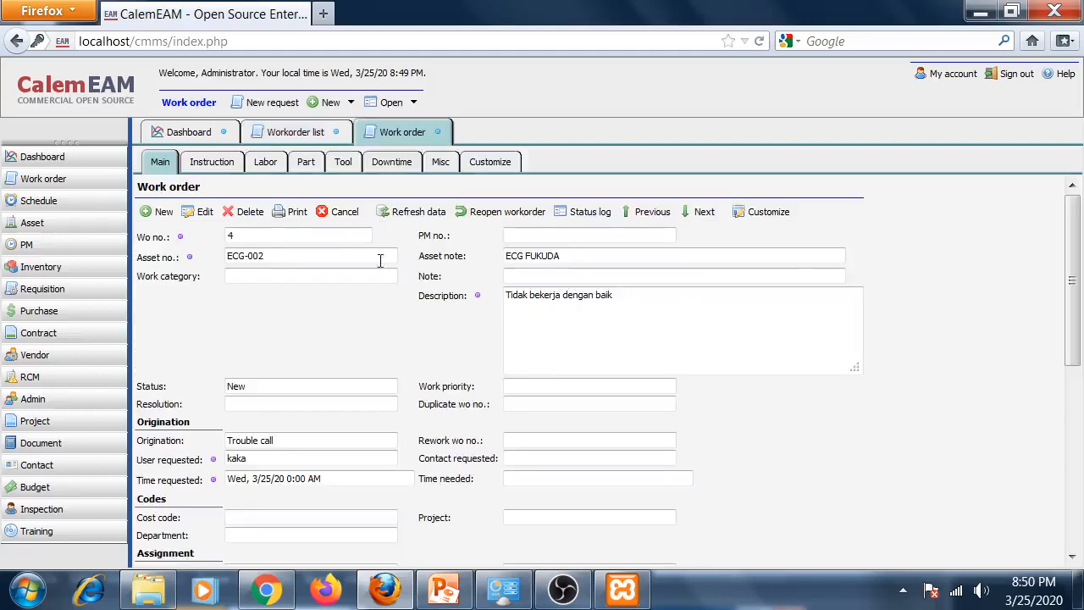
- Edit the ECG-002 work order and assign it to the last-listed user of the Teknik Medik group
{"action": "left_click", "coordinate": [205, 212]}
{"action": "scroll", "coordinate": [579, 413], "scroll_direction": "down", "scroll_amount": 3}
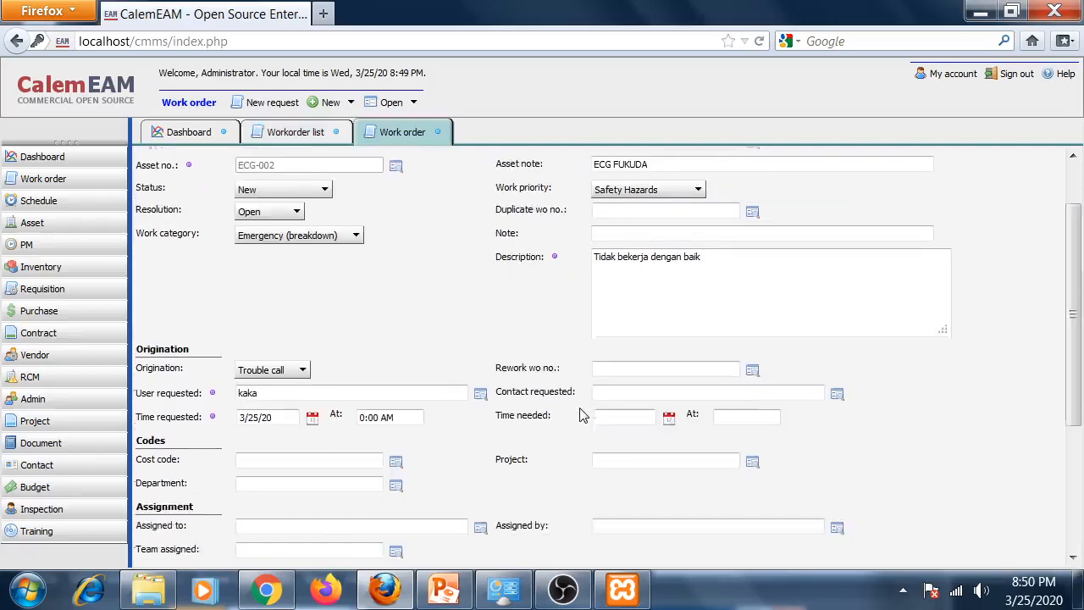
{"action": "scroll", "coordinate": [579, 414], "scroll_direction": "down", "scroll_amount": 1}
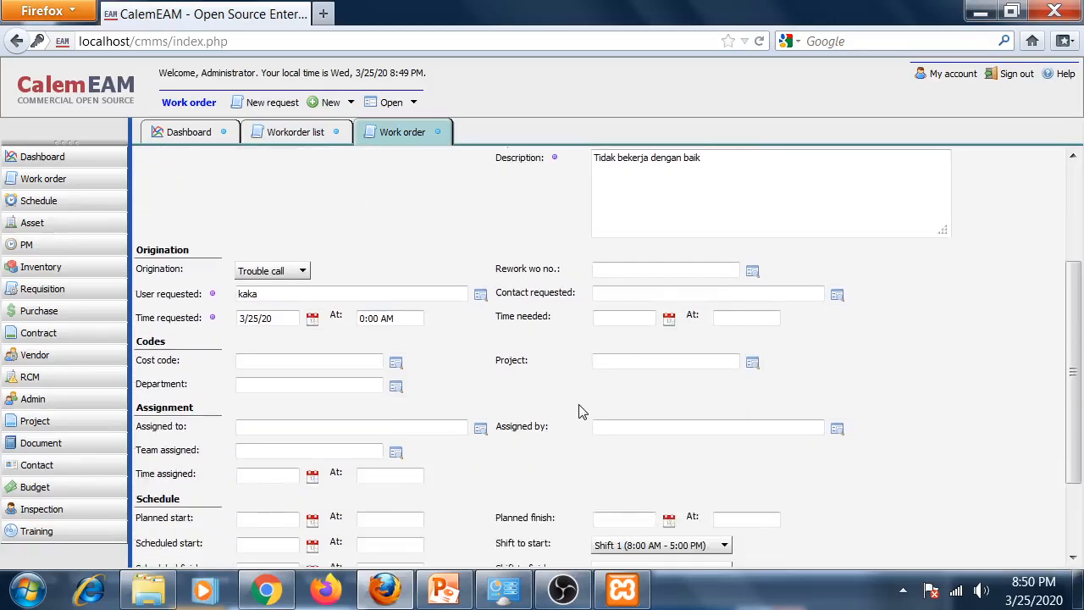
{"action": "left_click", "coordinate": [480, 428]}
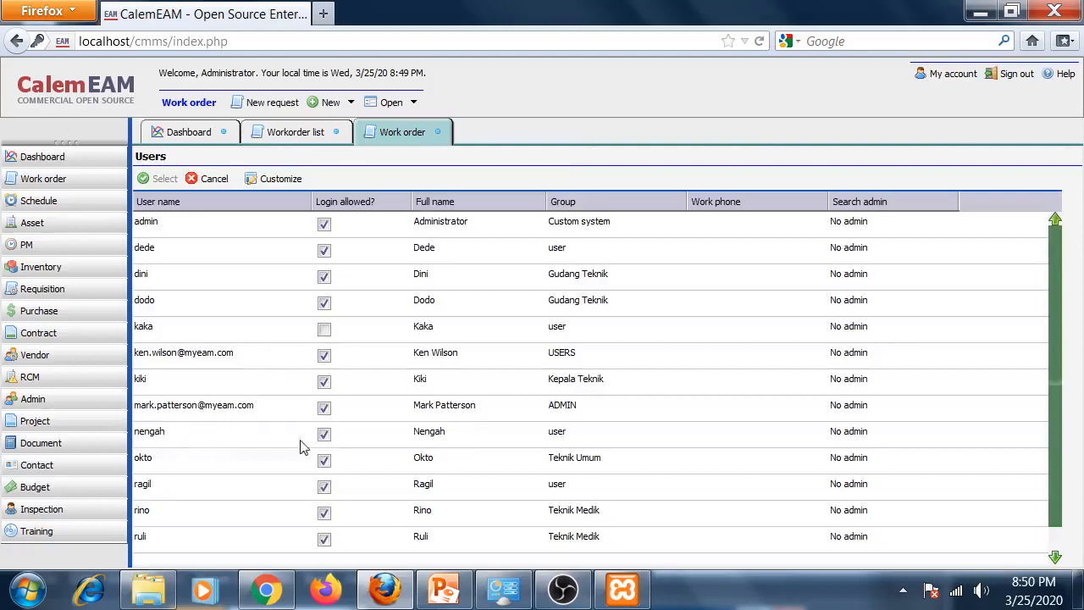
{"action": "scroll", "coordinate": [313, 439], "scroll_direction": "down", "scroll_amount": 1}
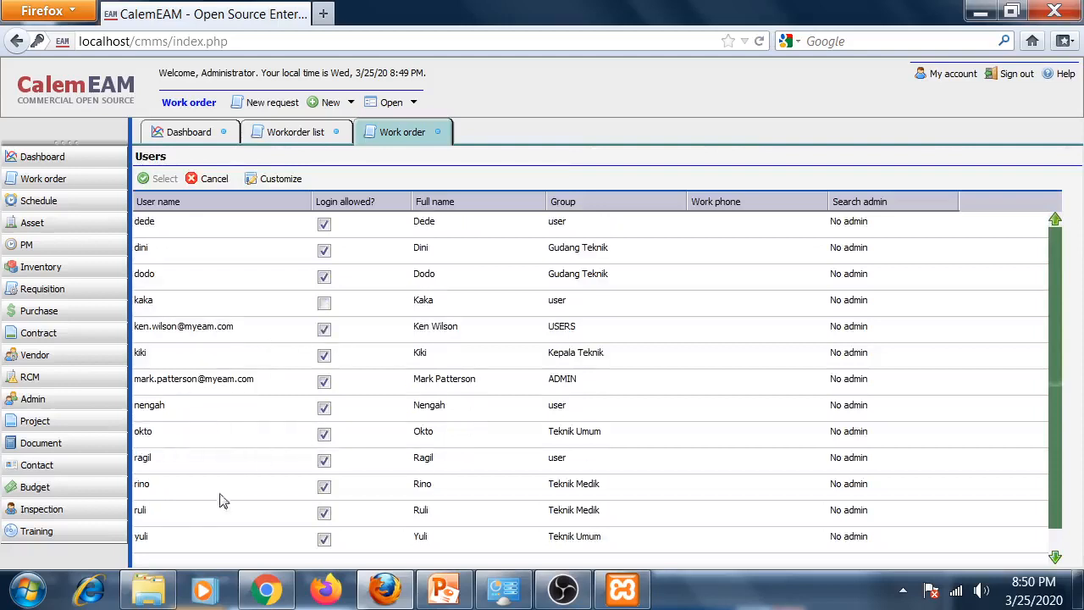
{"action": "left_click", "coordinate": [169, 513]}
{"action": "left_click", "coordinate": [164, 179]}
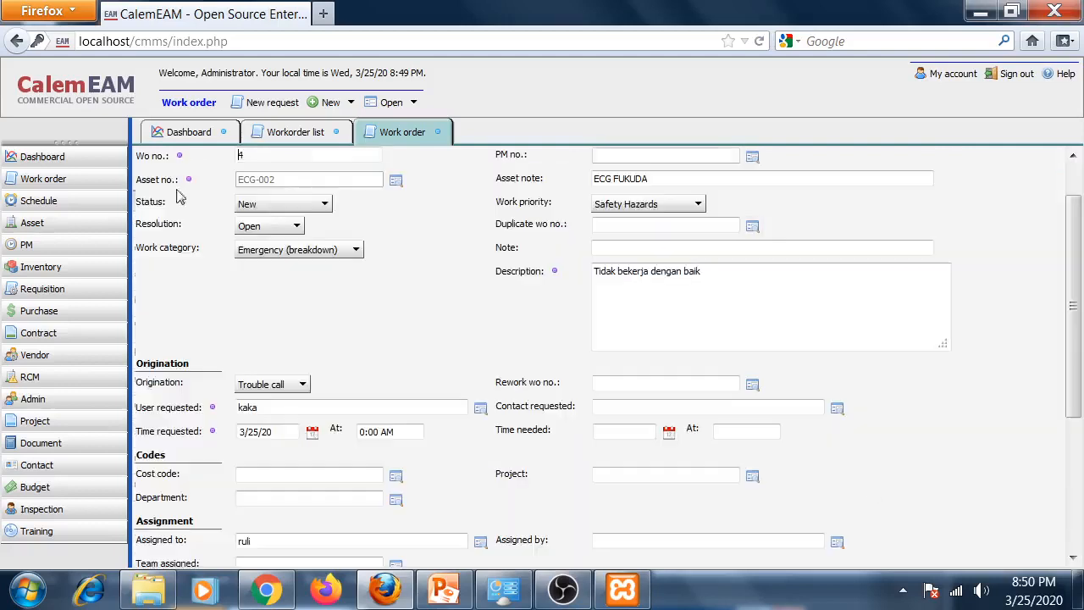
- Set Assigned by to the same Teknik Medik user, save the work order and review its assignment
{"action": "scroll", "coordinate": [957, 538], "scroll_direction": "down", "scroll_amount": 1}
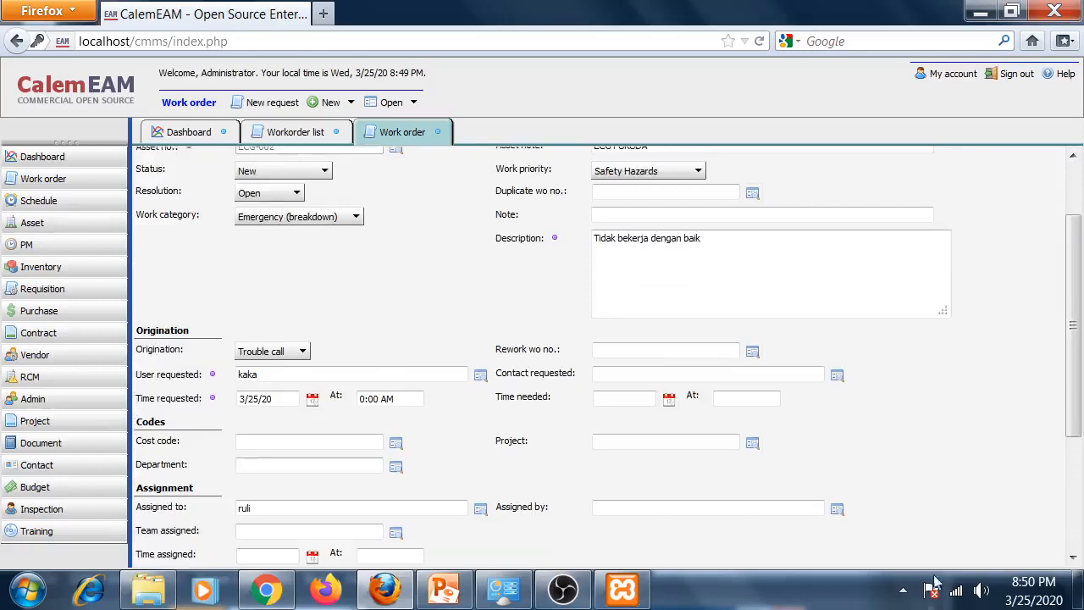
{"action": "left_click", "coordinate": [837, 511]}
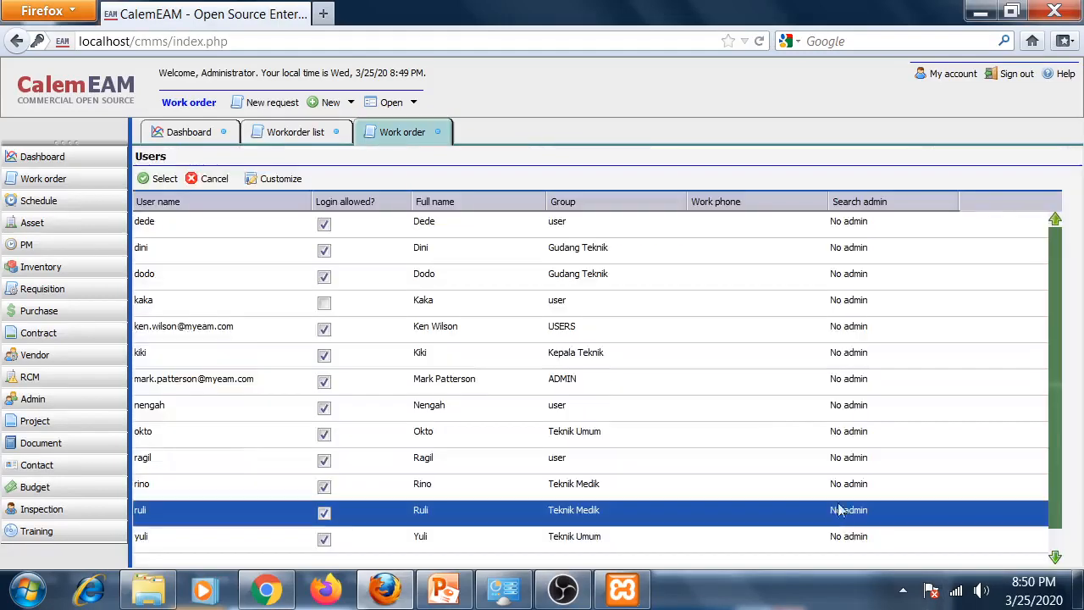
{"action": "left_click", "coordinate": [165, 178]}
{"action": "scroll", "coordinate": [771, 347], "scroll_direction": "down", "scroll_amount": 1}
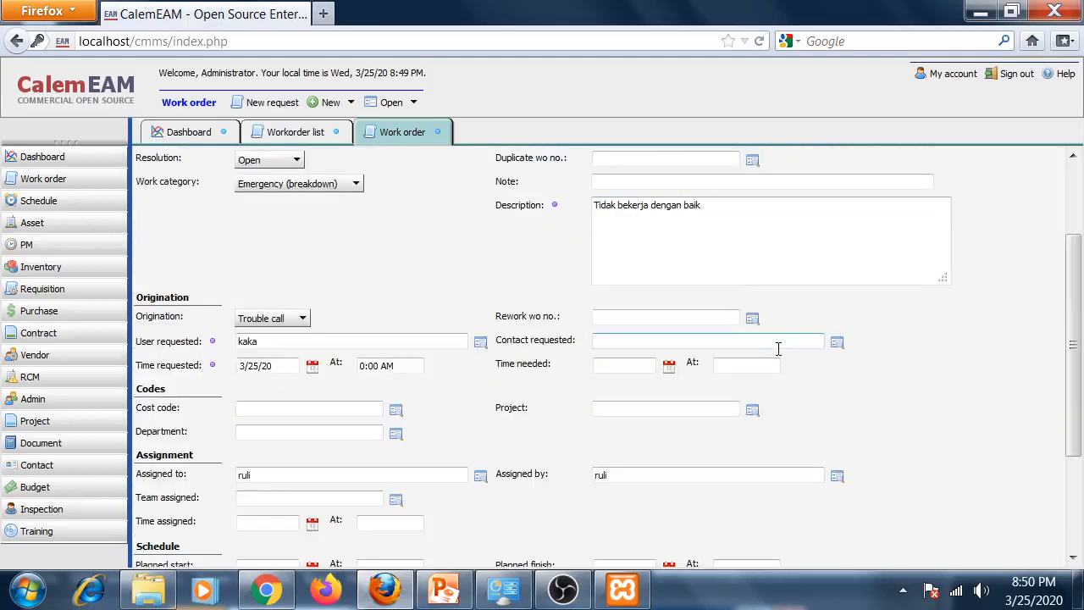
{"action": "scroll", "coordinate": [307, 330], "scroll_direction": "up", "scroll_amount": 2}
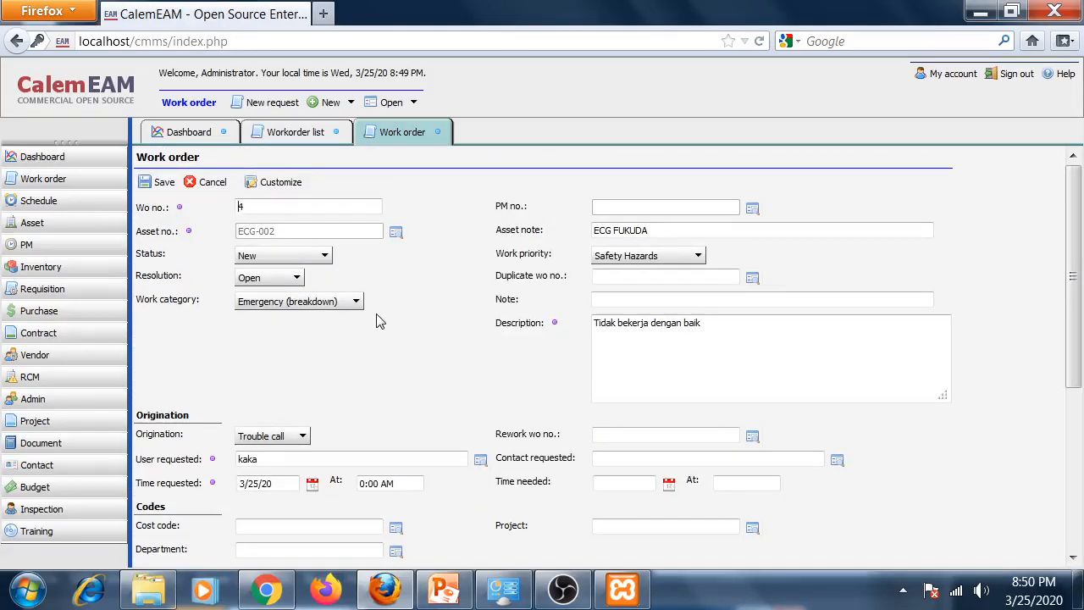
{"action": "left_click", "coordinate": [159, 182]}
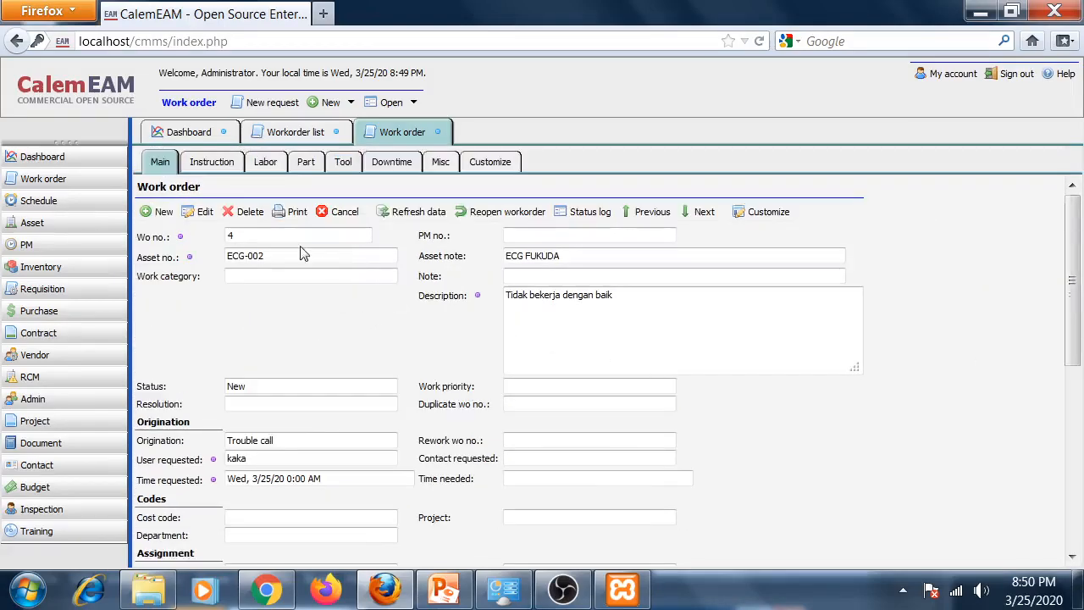
{"action": "scroll", "coordinate": [477, 322], "scroll_direction": "down", "scroll_amount": 4}
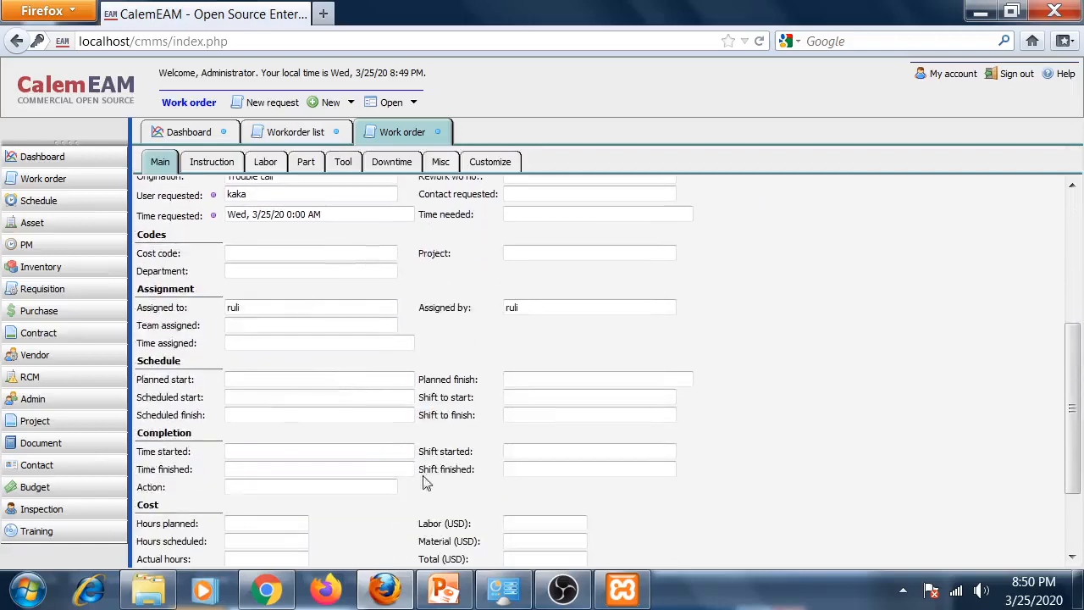
{"action": "scroll", "coordinate": [306, 315], "scroll_direction": "up", "scroll_amount": 3}
{"action": "scroll", "coordinate": [306, 314], "scroll_direction": "up", "scroll_amount": 1}
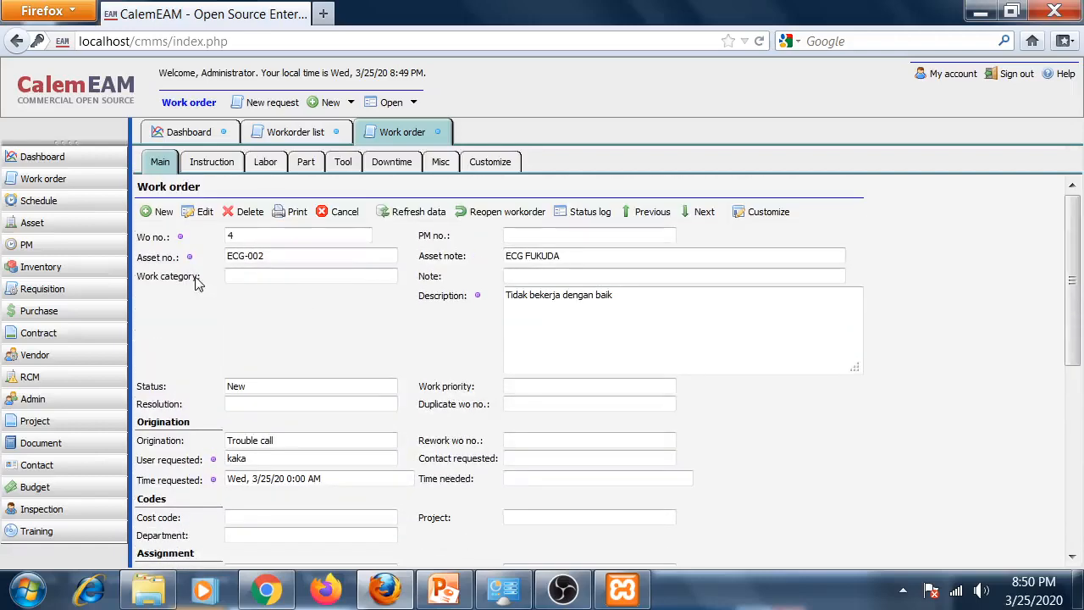
- Add a safety note "Gunakan Sarung tangan" to the work order's instructions and save it
{"action": "left_click", "coordinate": [201, 165]}
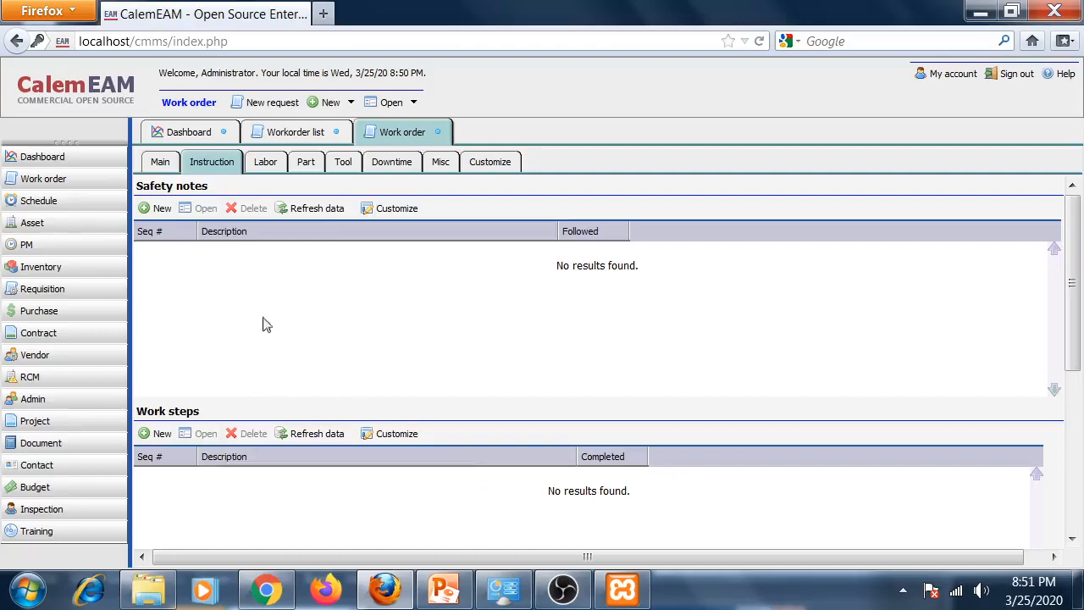
{"action": "left_click", "coordinate": [159, 211]}
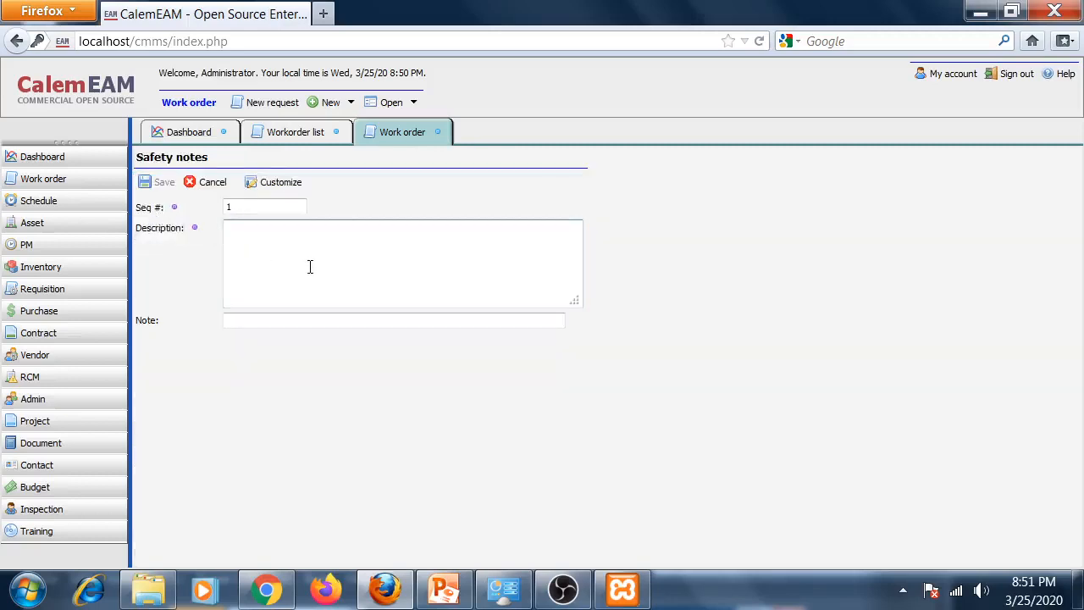
{"action": "left_click", "coordinate": [310, 266]}
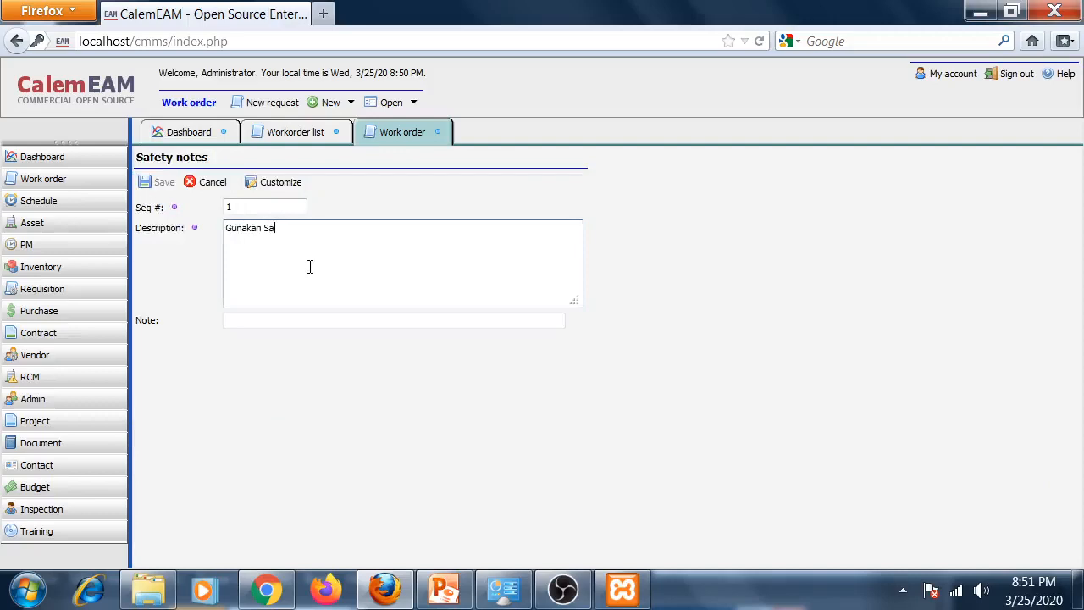
{"action": "type", "text": "Gunakan Sarung tangan"}
{"action": "key", "text": "Tab"}
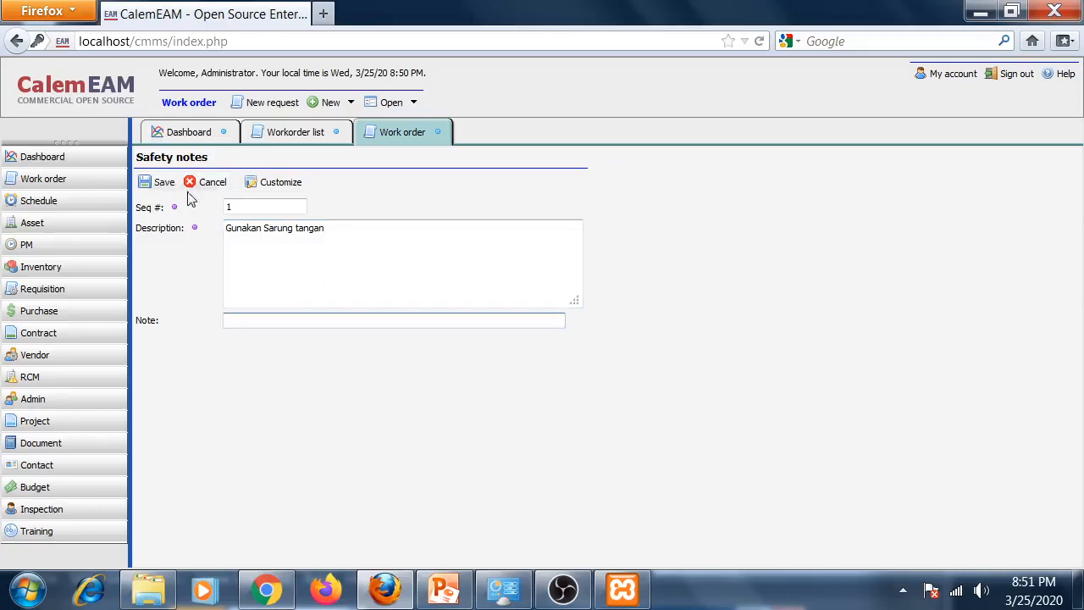
{"action": "left_click", "coordinate": [161, 182]}
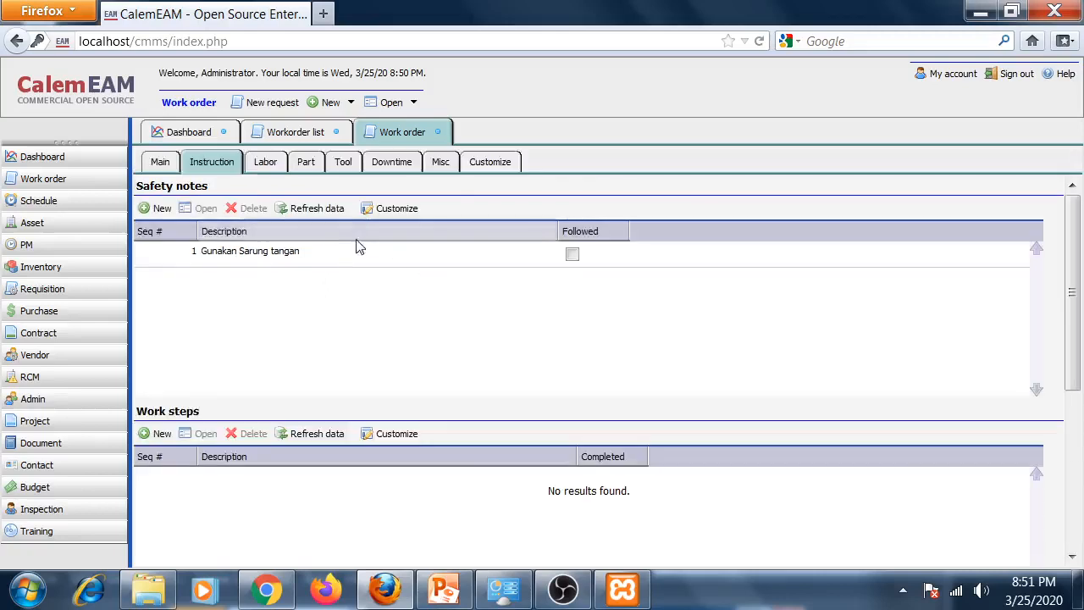
- Add a second safety note with sequence number 2 and description "Gunakan Masker" to the work order and save it
{"action": "left_click", "coordinate": [159, 208]}
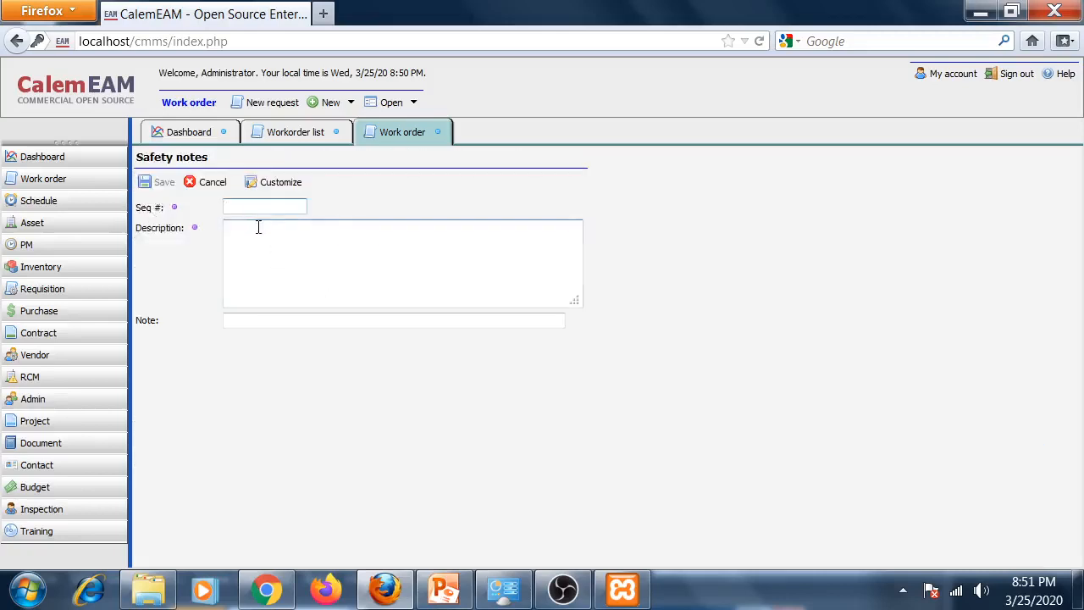
{"action": "left_click", "coordinate": [287, 248]}
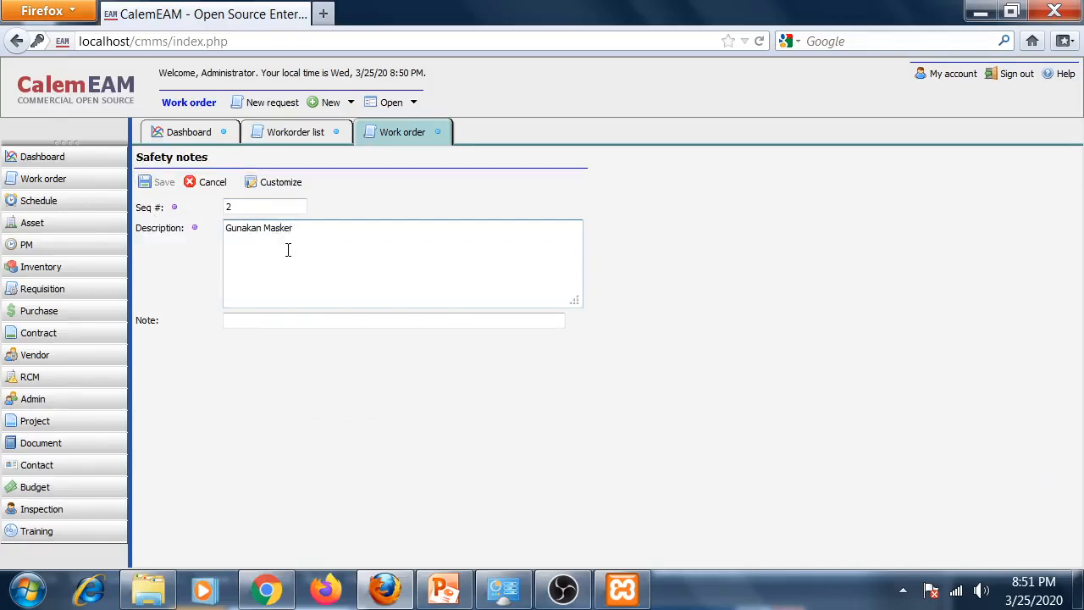
{"action": "key", "text": "Tab"}
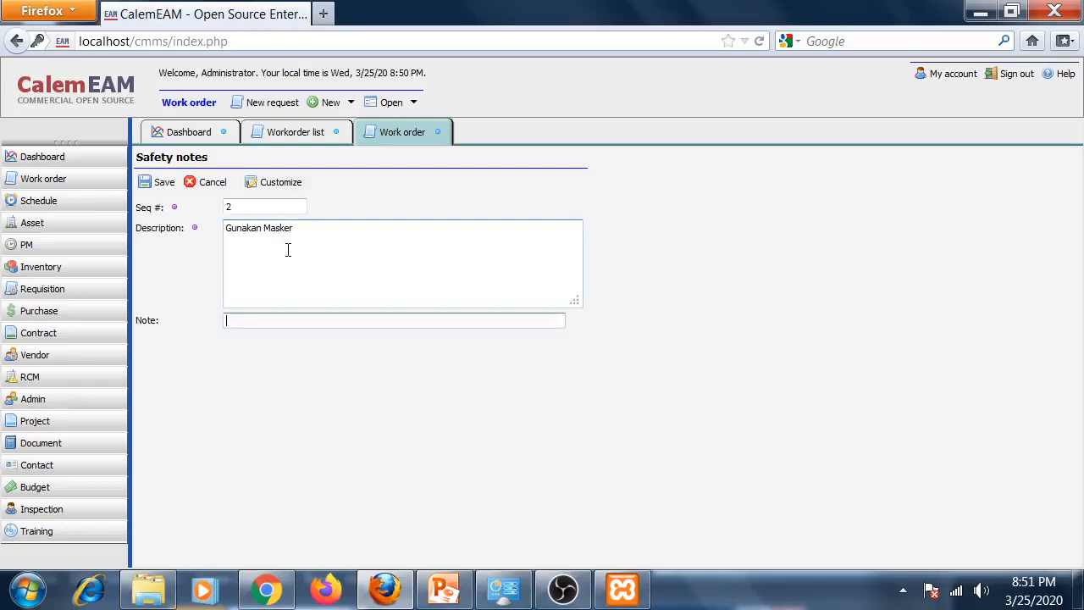
{"action": "left_click", "coordinate": [163, 183]}
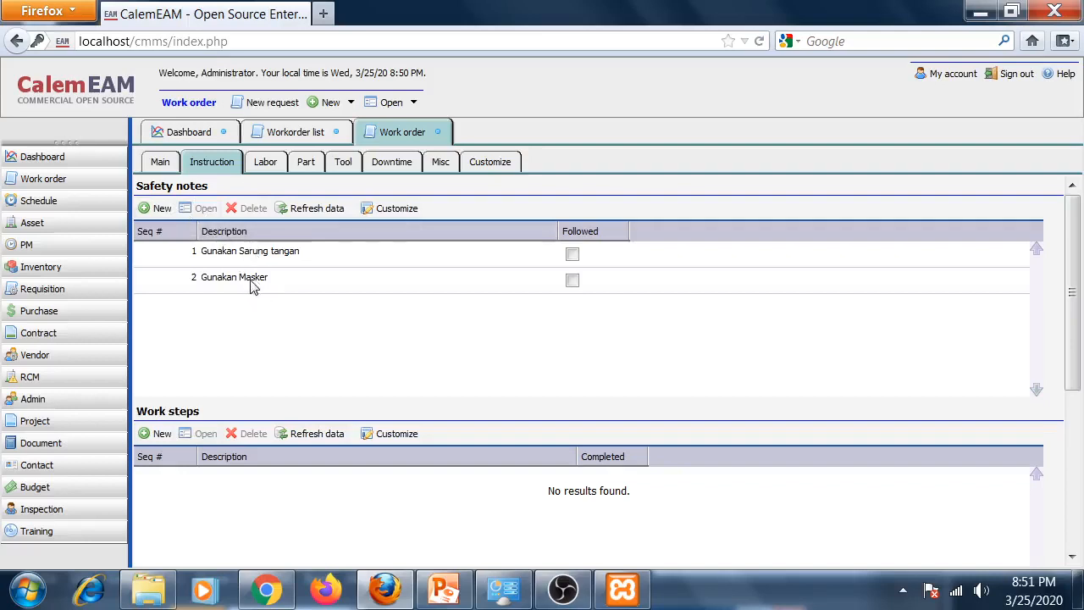
- Switch to the Workorder presentation in PowerPoint and present slide 4 on work instructions for medical equipment maintenance
{"action": "scroll", "coordinate": [327, 405], "scroll_direction": "down", "scroll_amount": 2}
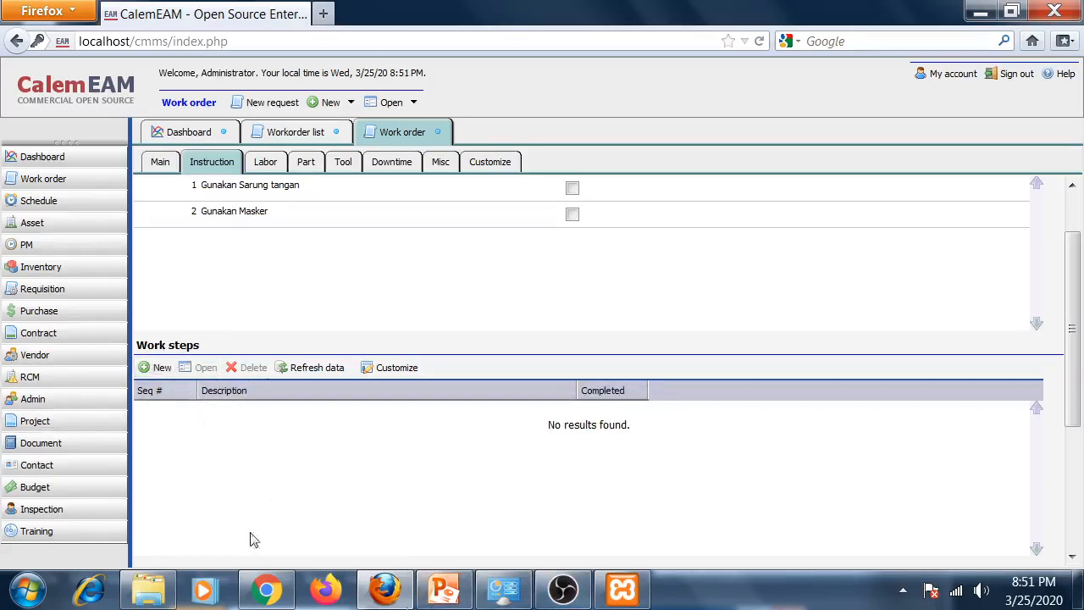
{"action": "left_click", "coordinate": [443, 590]}
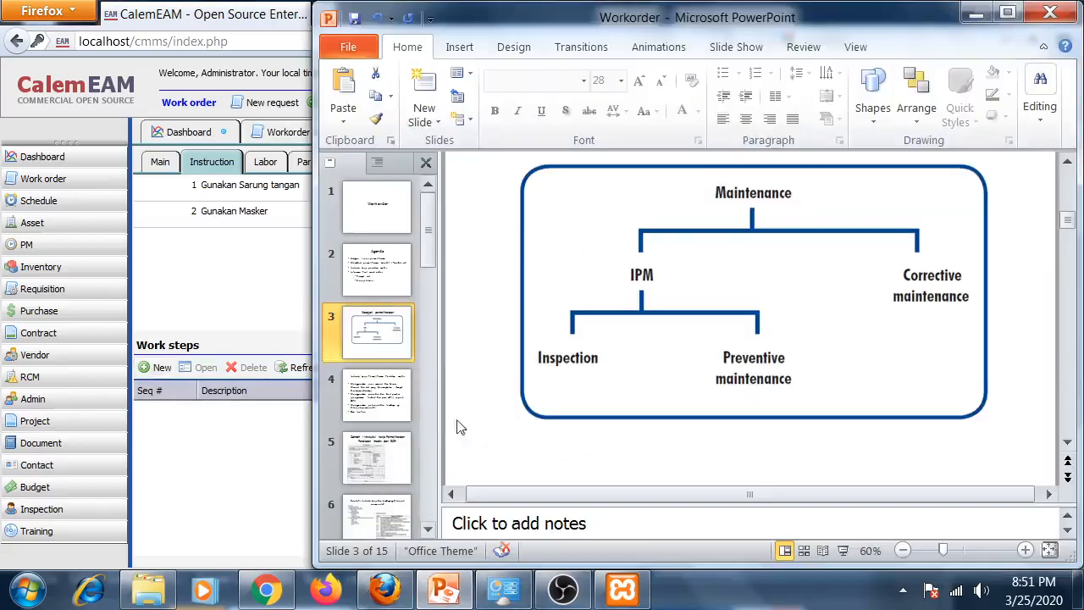
{"action": "left_click", "coordinate": [370, 391]}
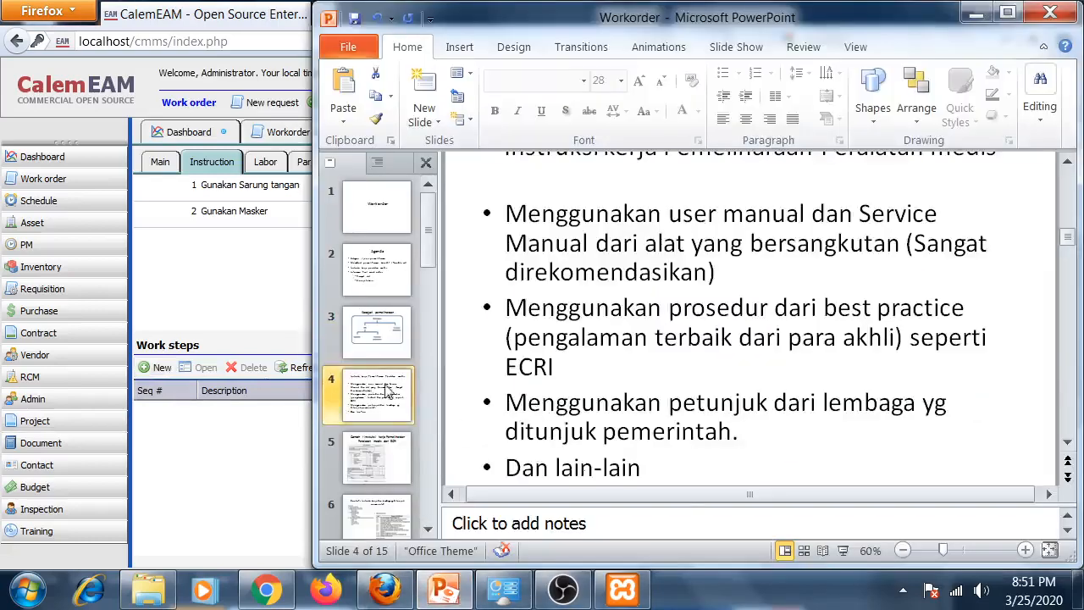
{"action": "left_click", "coordinate": [843, 550]}
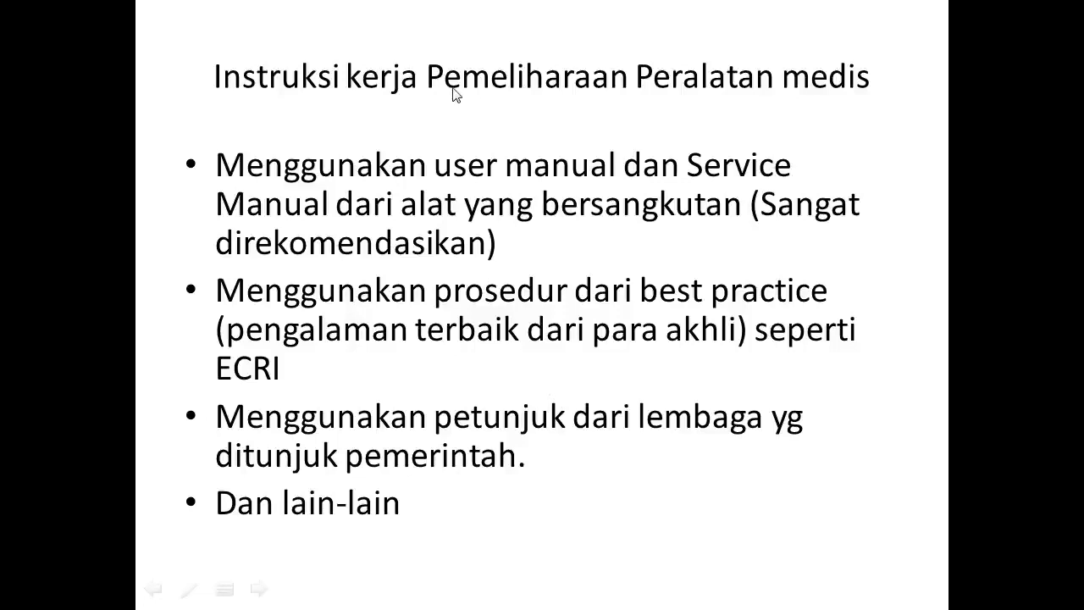
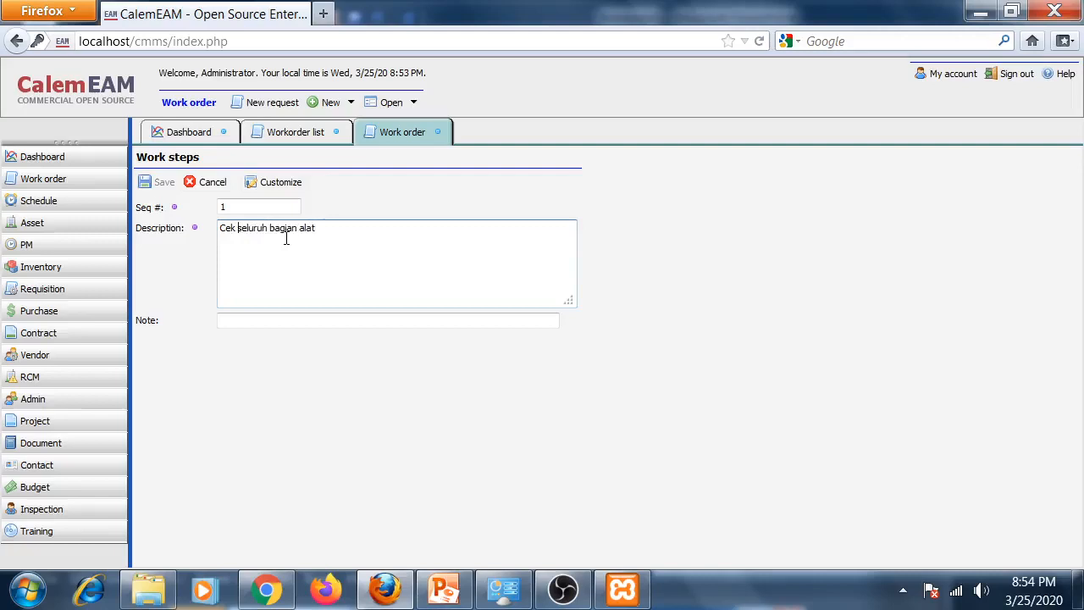
- Insert "fisik" after "Cek" in the description of work step 1, giving "Cek fisik seluruh bagian alat", and save it
{"action": "type", "text": "fisik"}
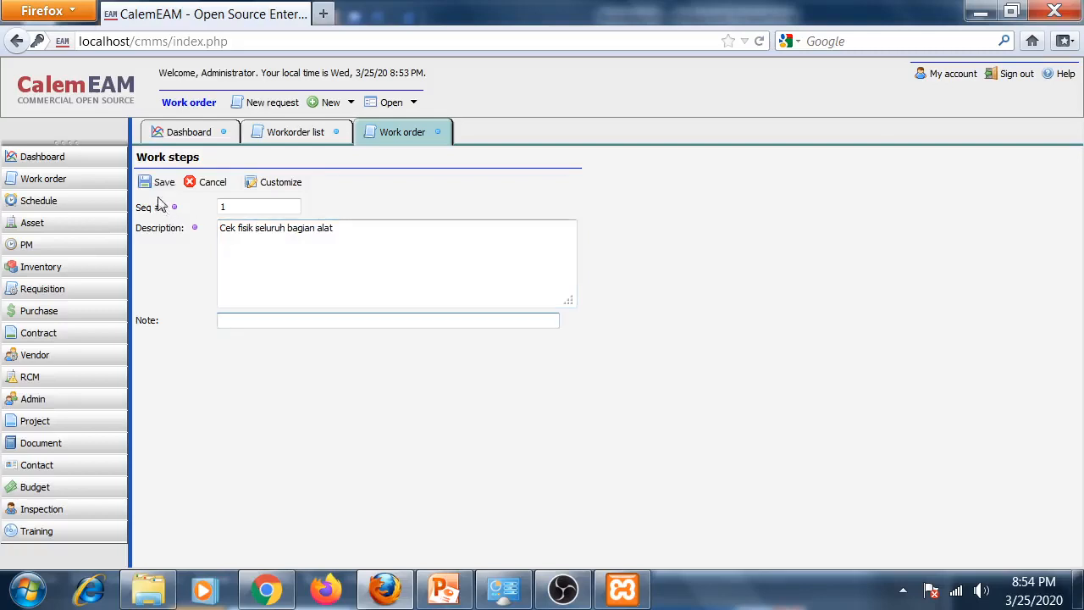
{"action": "left_click", "coordinate": [154, 181]}
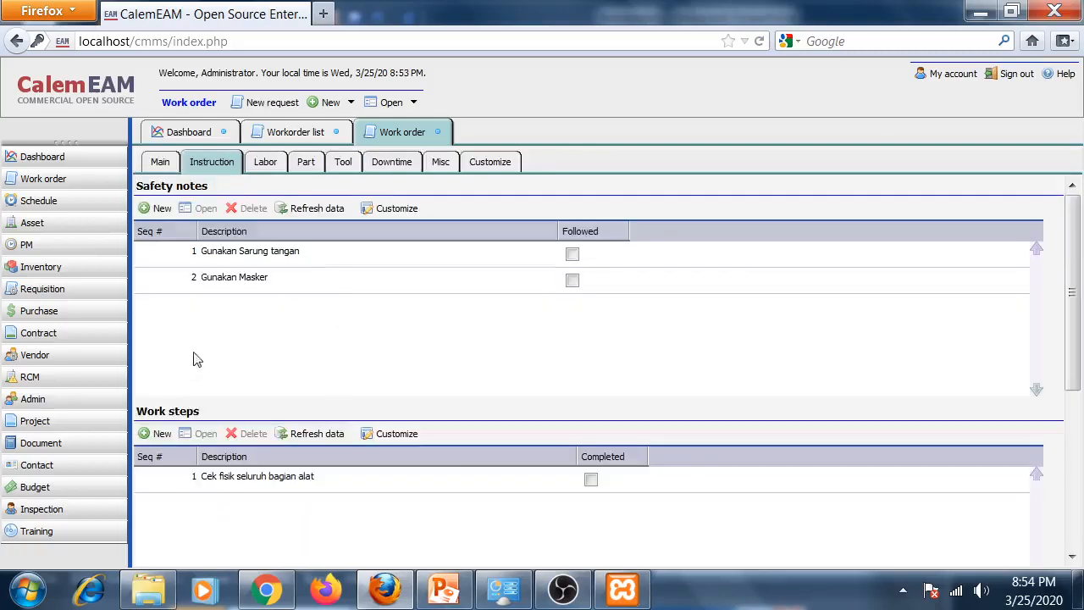
- Add work step 2 "Cek tombol Switch On/OFF", consulting the maintenance procedure slide in PowerPoint, and save it
{"action": "left_click", "coordinate": [157, 434]}
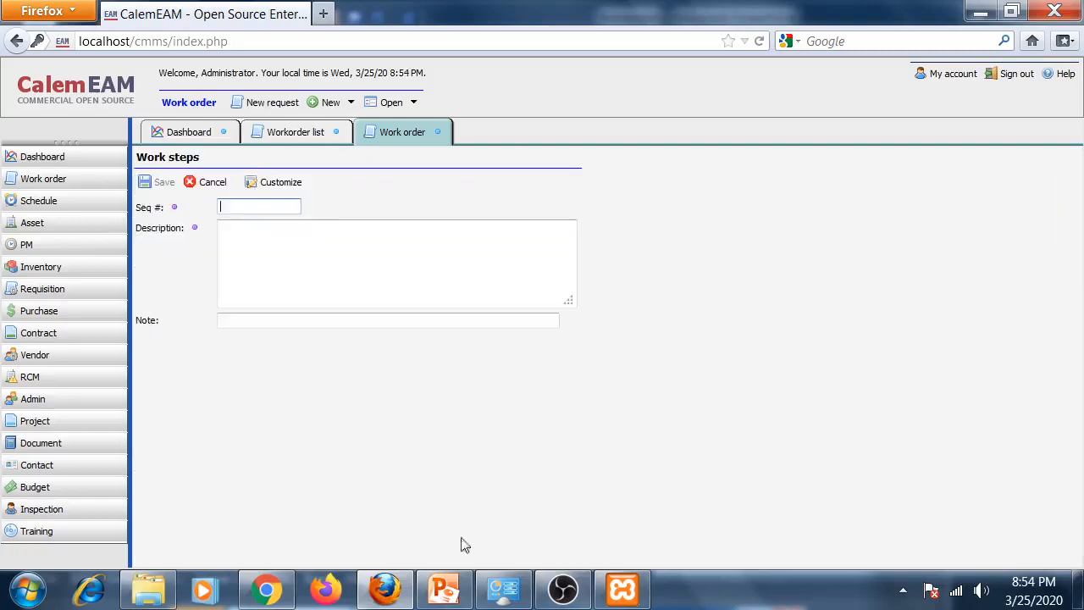
{"action": "left_click", "coordinate": [449, 595]}
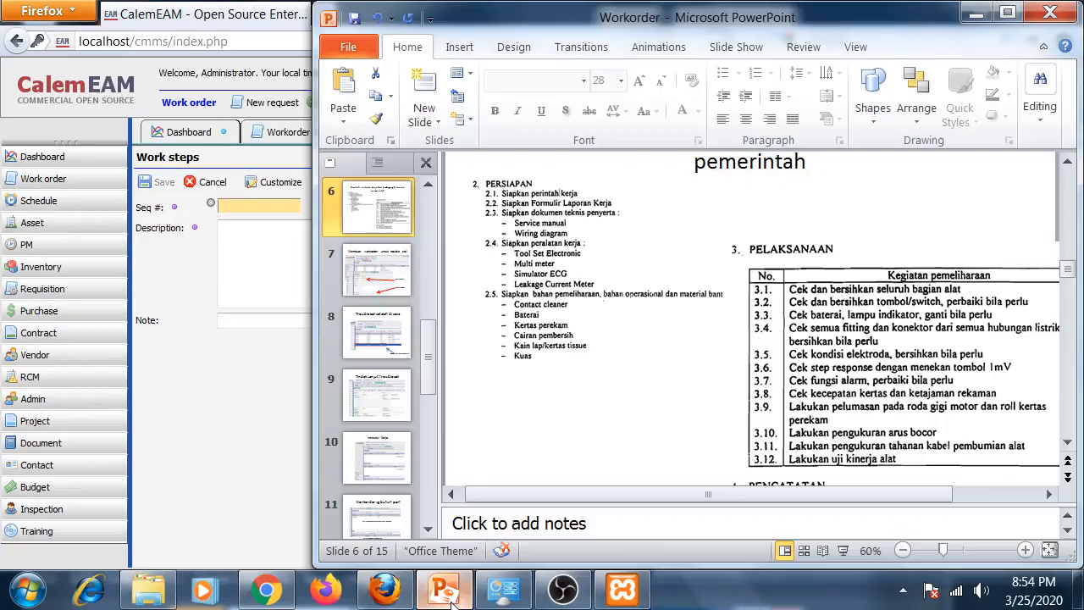
{"action": "left_click", "coordinate": [444, 592]}
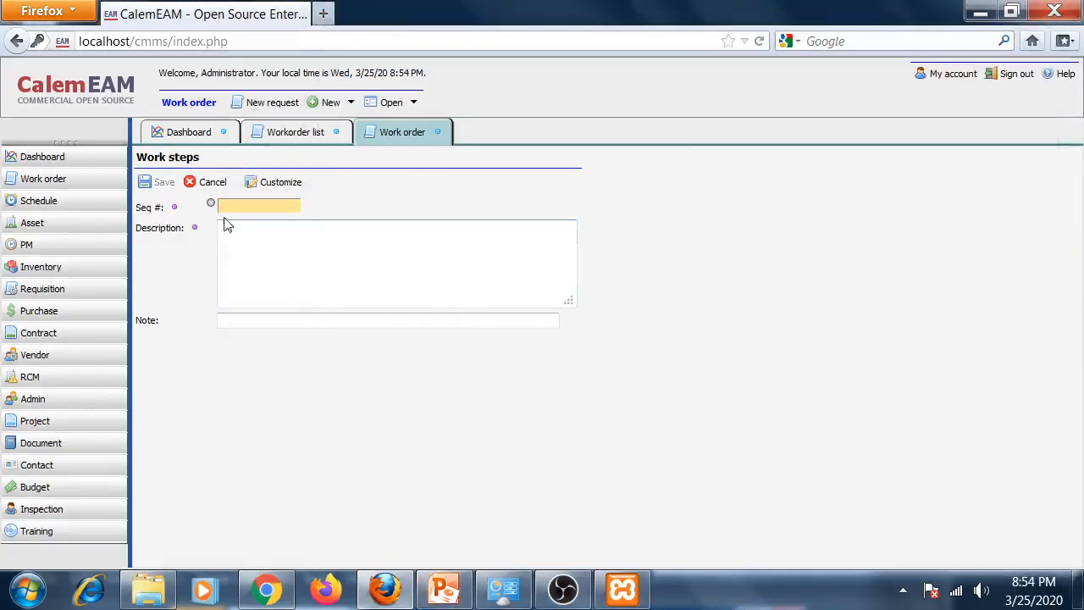
{"action": "type", "text": "2"}
{"action": "left_click", "coordinate": [257, 235]}
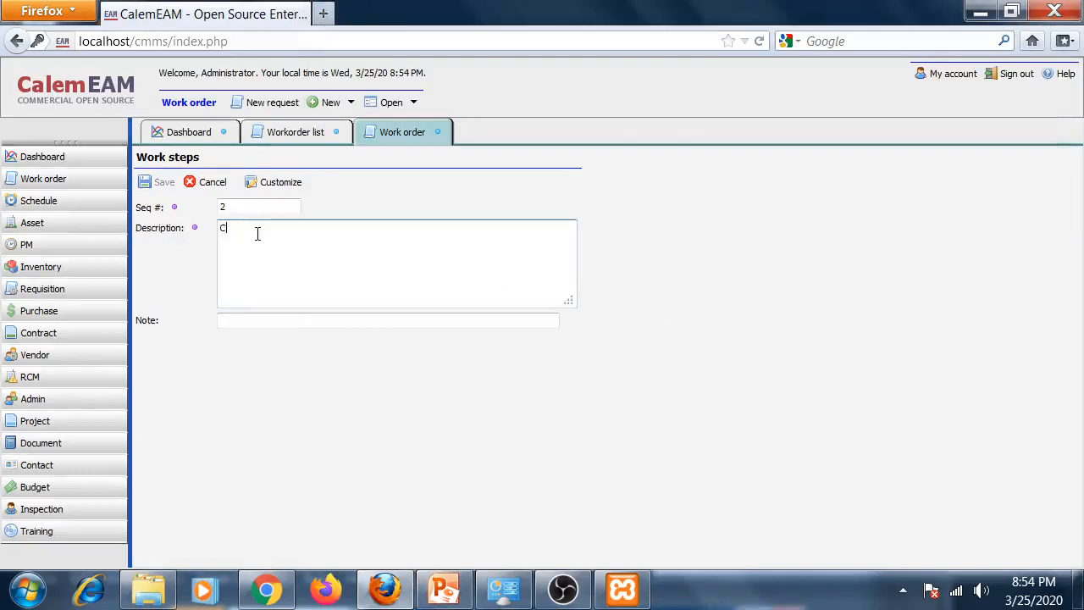
{"action": "type", "text": "Cek tombol Switch On/O"}
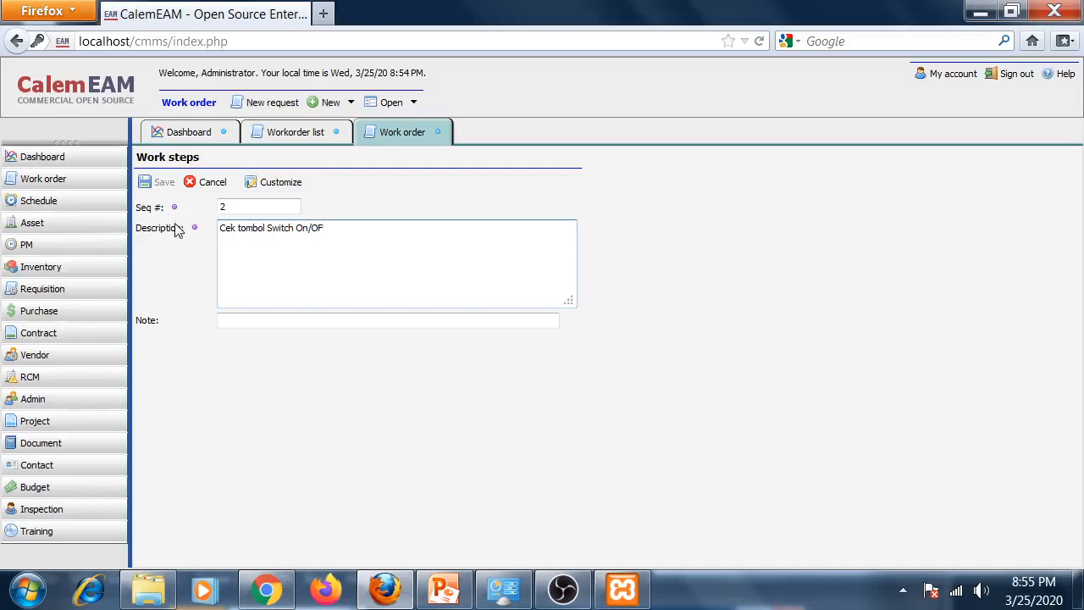
{"action": "type", "text": "F"}
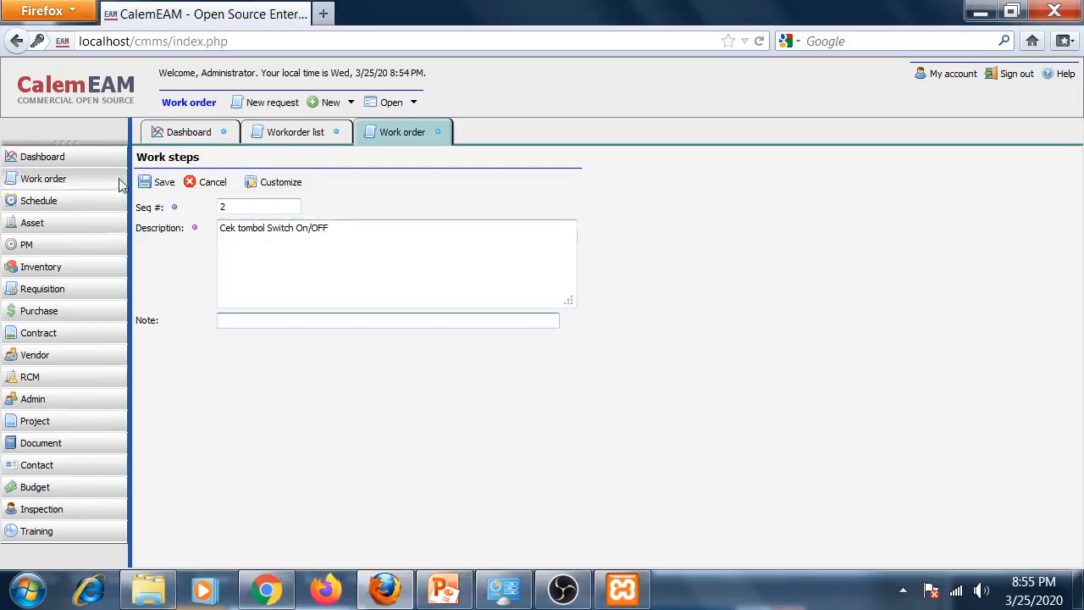
{"action": "left_click", "coordinate": [159, 183]}
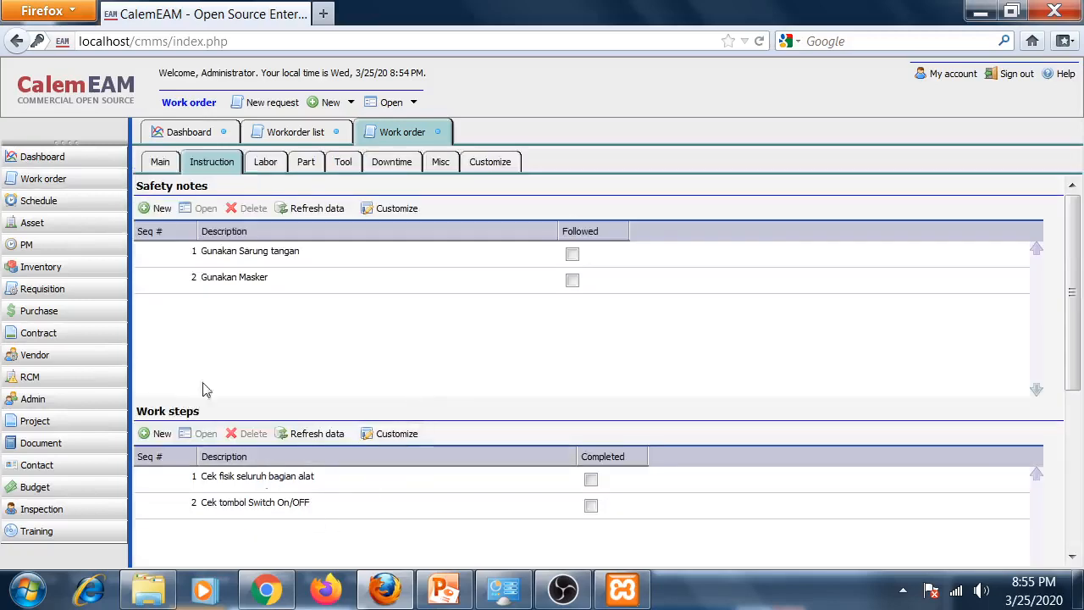
- Add work step 3 with the description "Pasang ECG Simulator" and save it
{"action": "left_click", "coordinate": [161, 434]}
{"action": "left_click", "coordinate": [386, 257]}
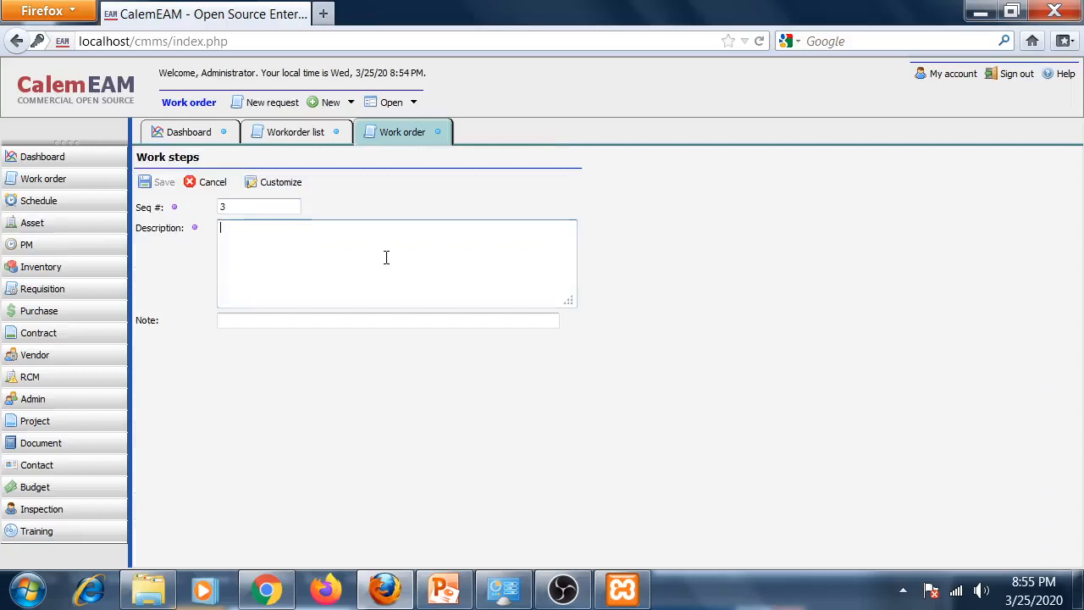
{"action": "type", "text": "Pasang ECG S"}
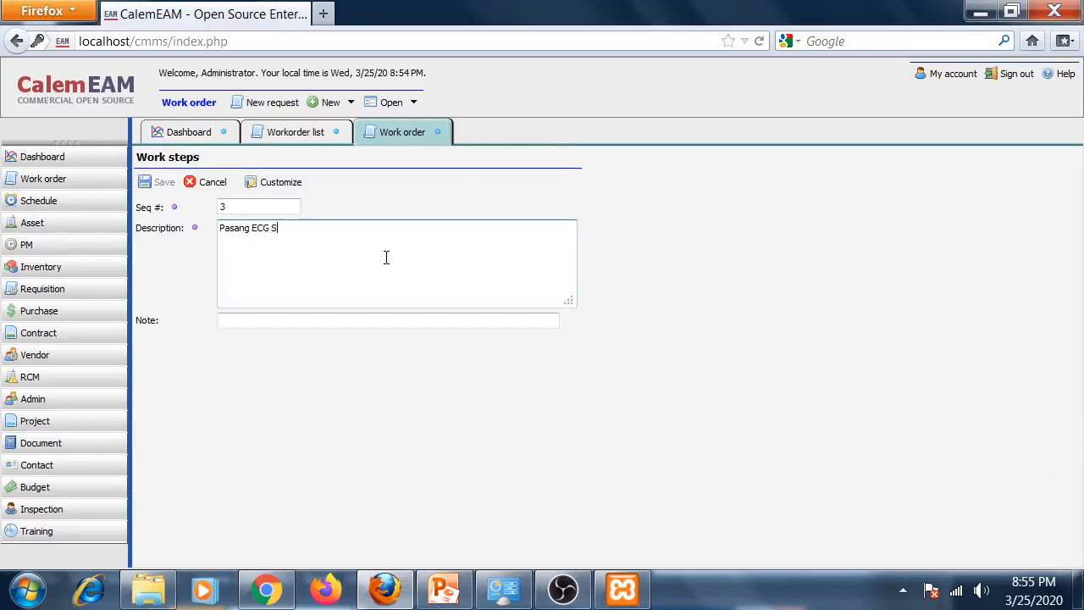
{"action": "type", "text": "imulator"}
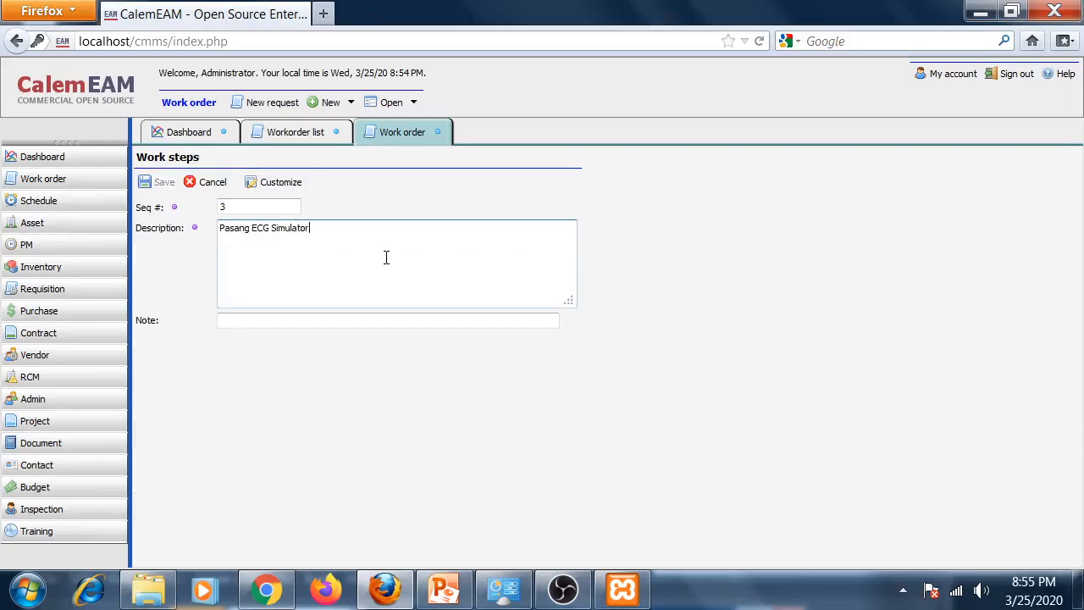
{"action": "key", "text": "Tab"}
{"action": "left_click", "coordinate": [158, 182]}
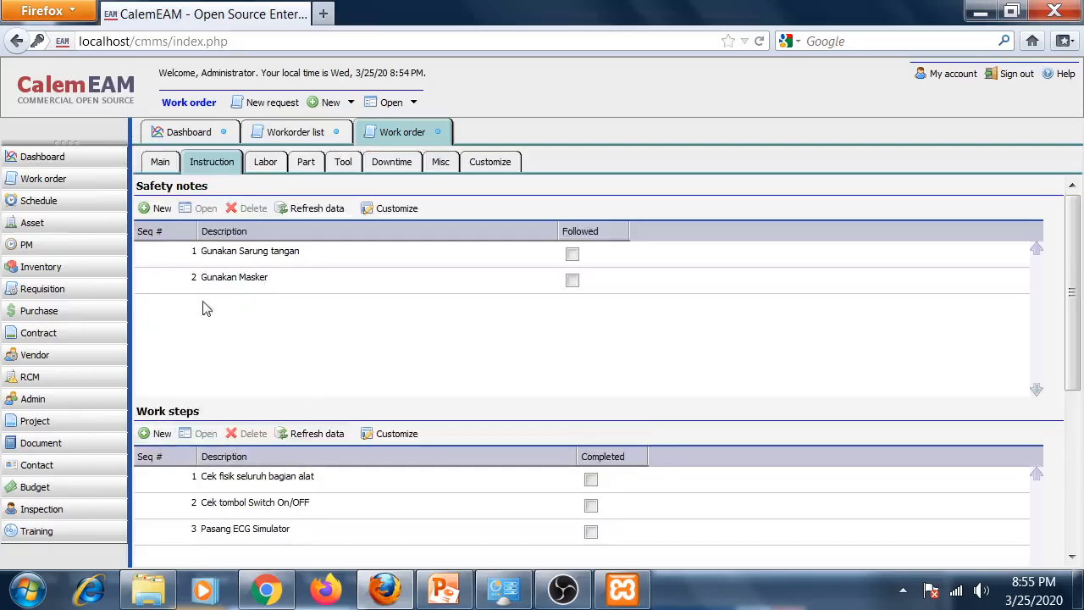
- Add work step 4 with the description "Cek Perekaman" and save it
{"action": "left_click", "coordinate": [160, 433]}
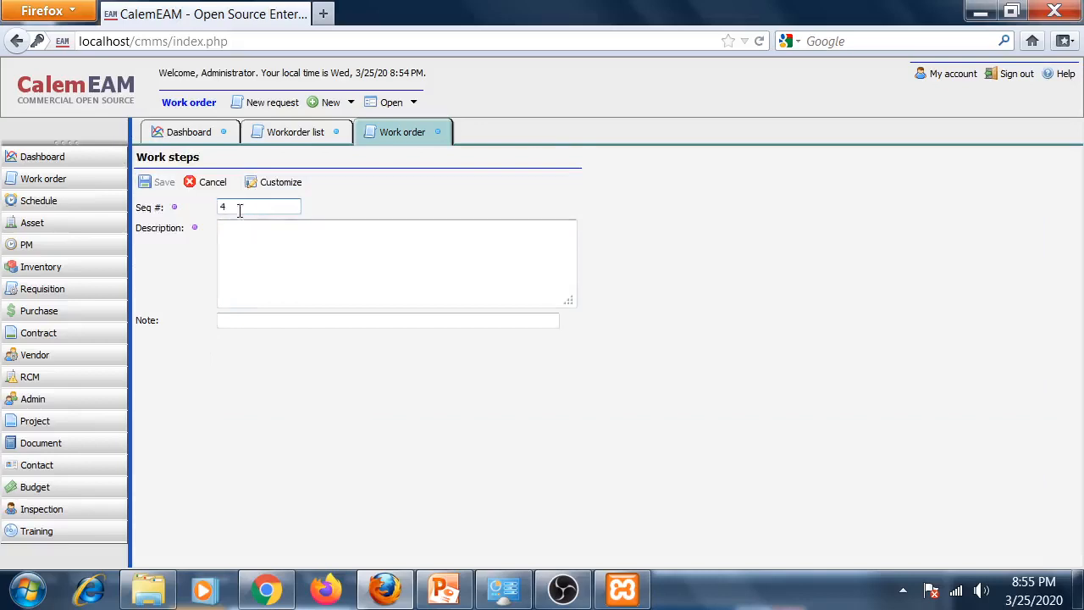
{"action": "left_click", "coordinate": [236, 236]}
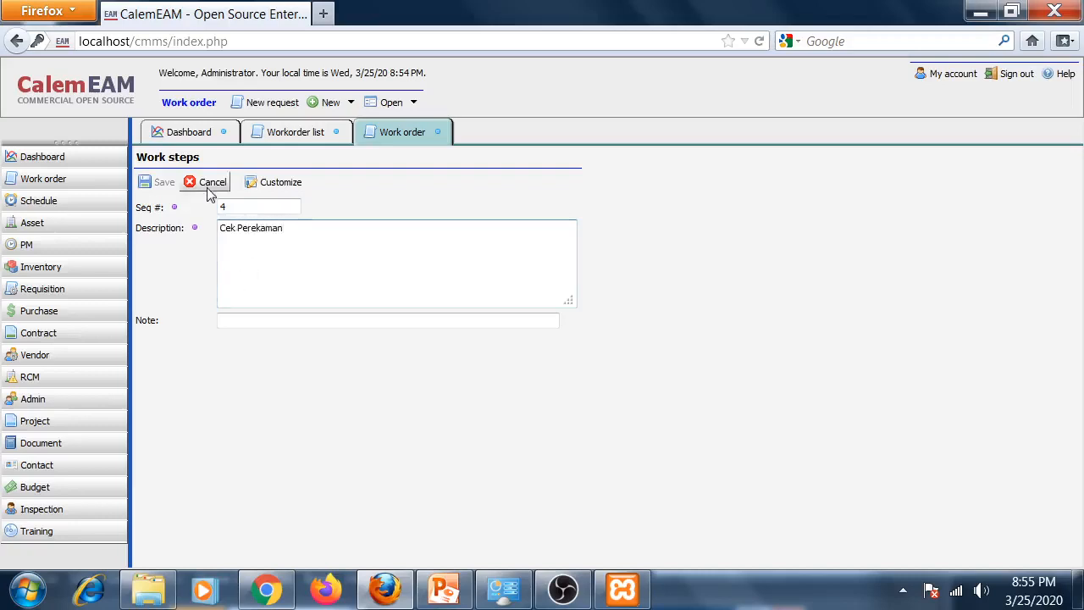
{"action": "key", "text": "Tab"}
{"action": "left_click", "coordinate": [153, 184]}
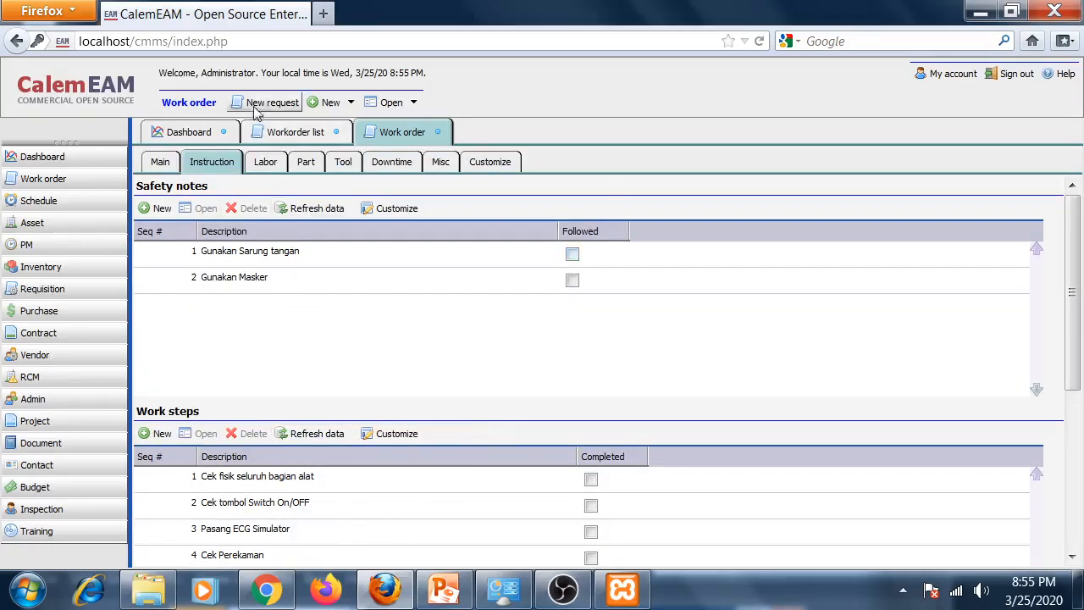
- Look over the work order's labor, part and tool sections, viewing the blank planned part and planned tool forms without saving
{"action": "left_click", "coordinate": [266, 163]}
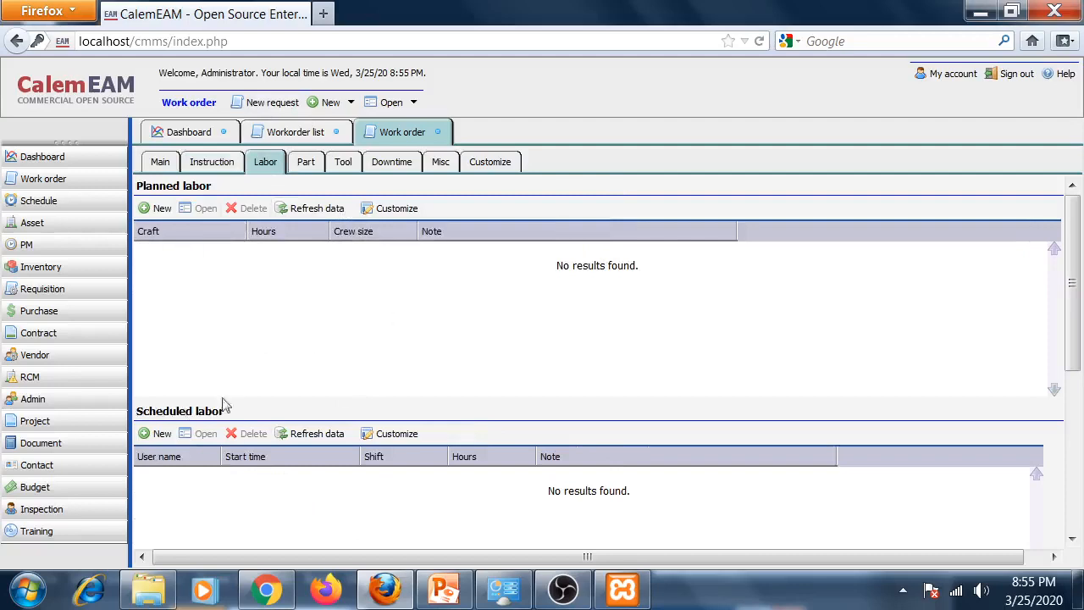
{"action": "left_click", "coordinate": [306, 162]}
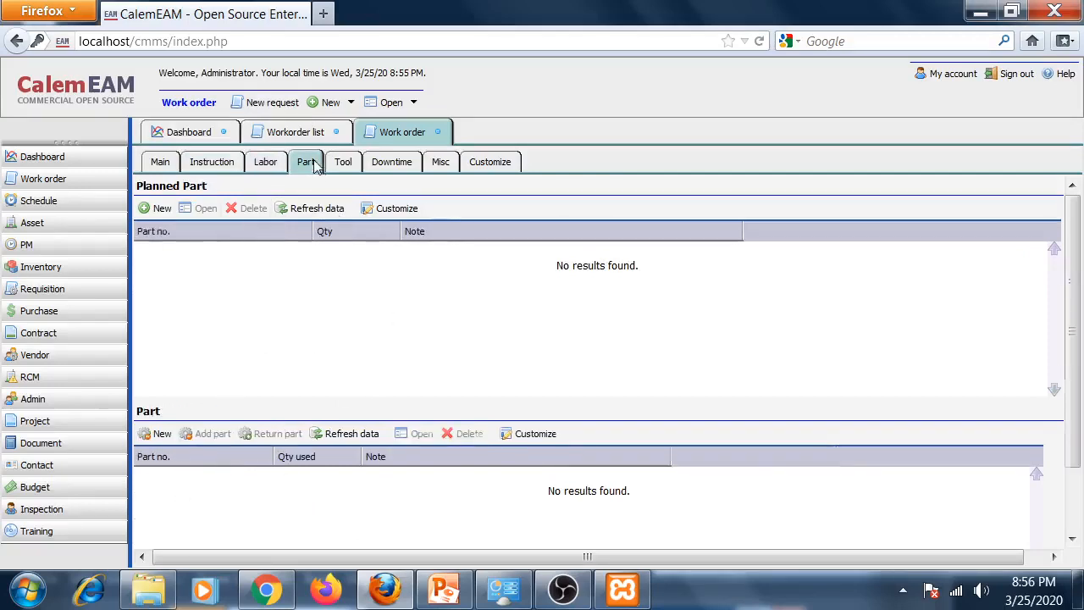
{"action": "left_click", "coordinate": [164, 208]}
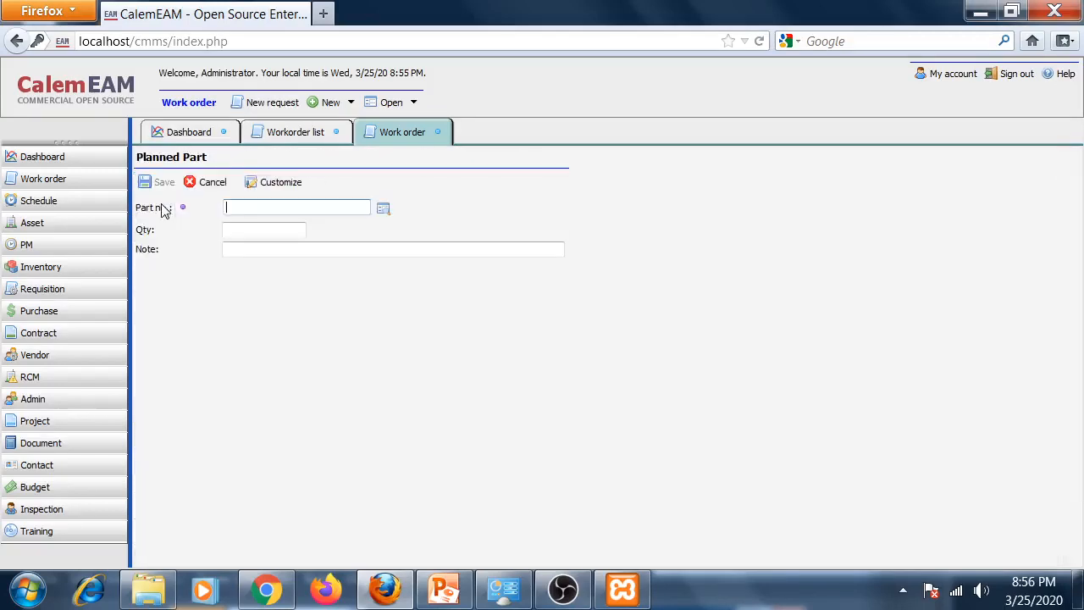
{"action": "left_click", "coordinate": [207, 185]}
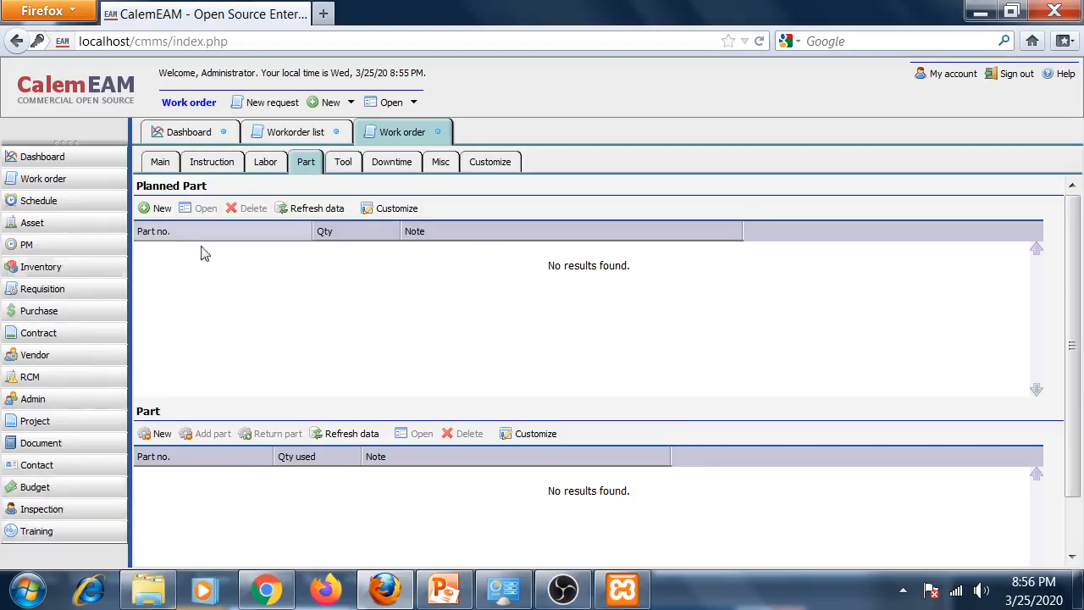
{"action": "left_click", "coordinate": [344, 162]}
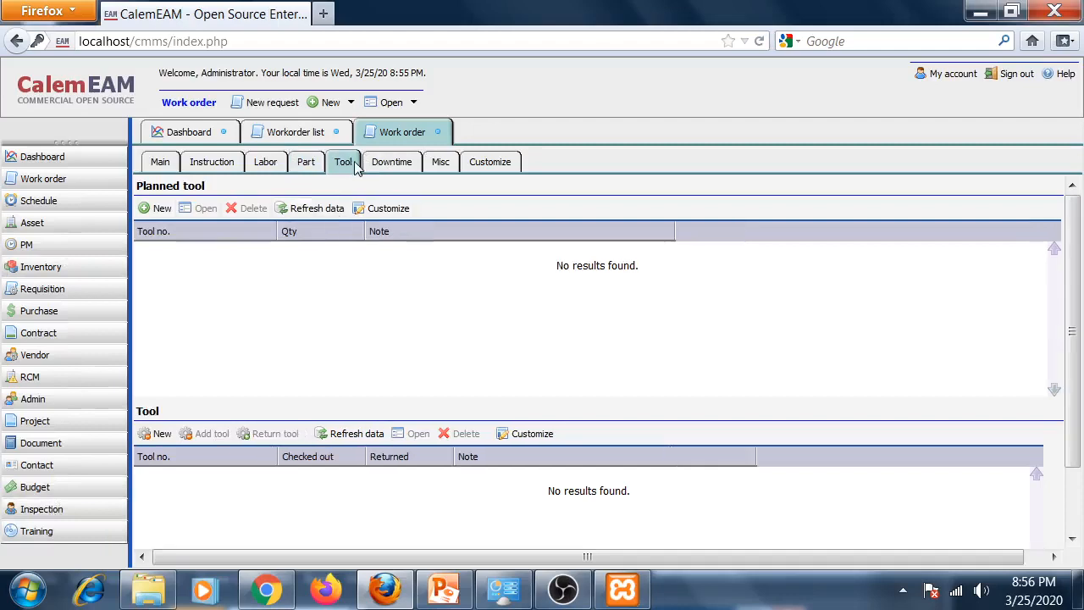
{"action": "left_click", "coordinate": [161, 209]}
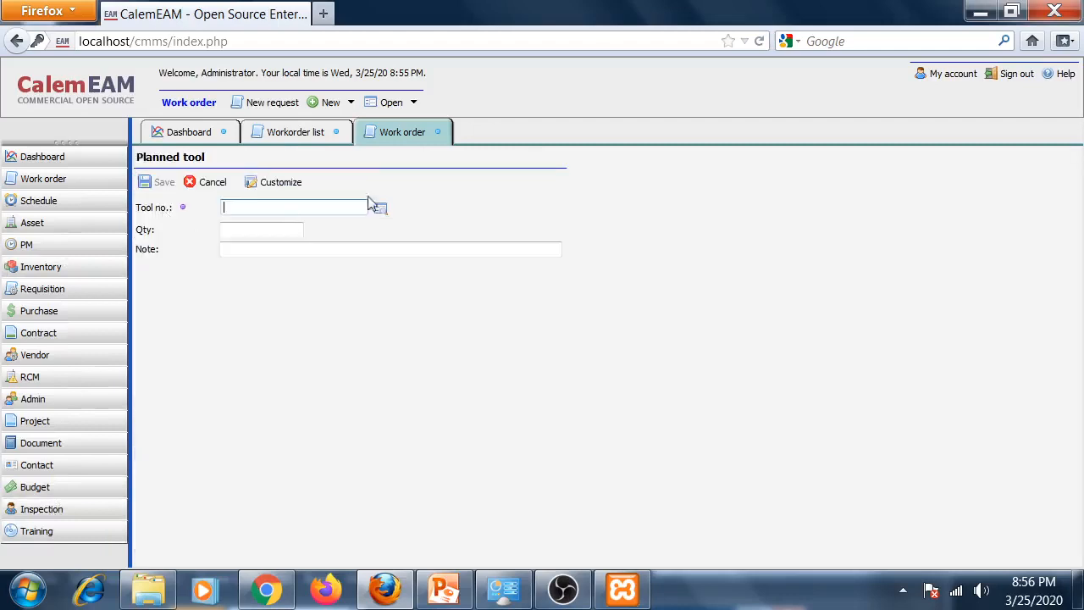
{"action": "left_click", "coordinate": [205, 183]}
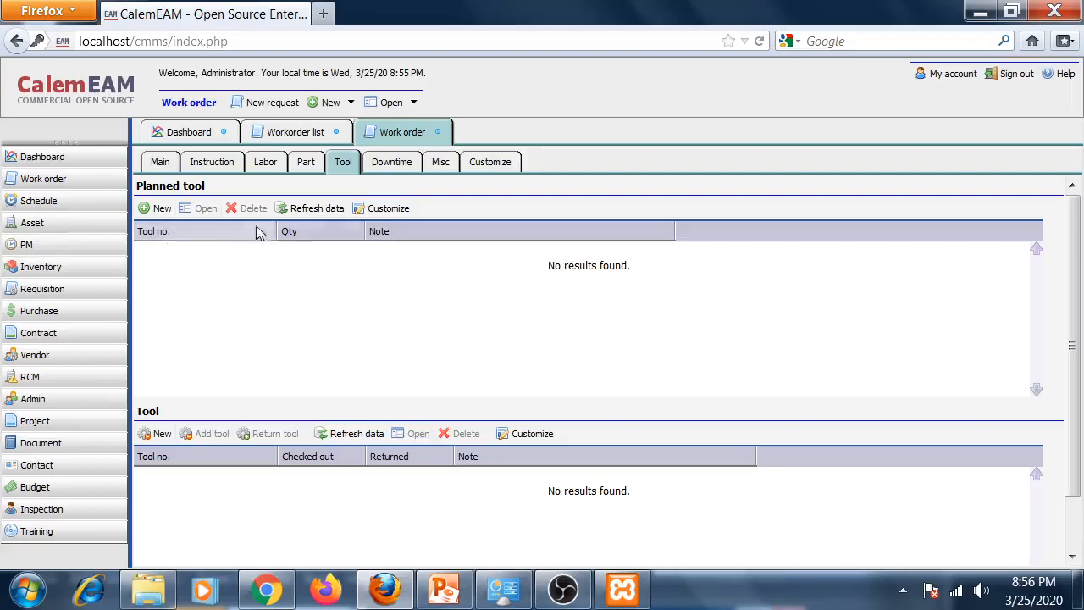
- Review the work order's main details and instructions, and close it to return to the work order list
{"action": "left_click", "coordinate": [207, 163]}
{"action": "left_click", "coordinate": [157, 168]}
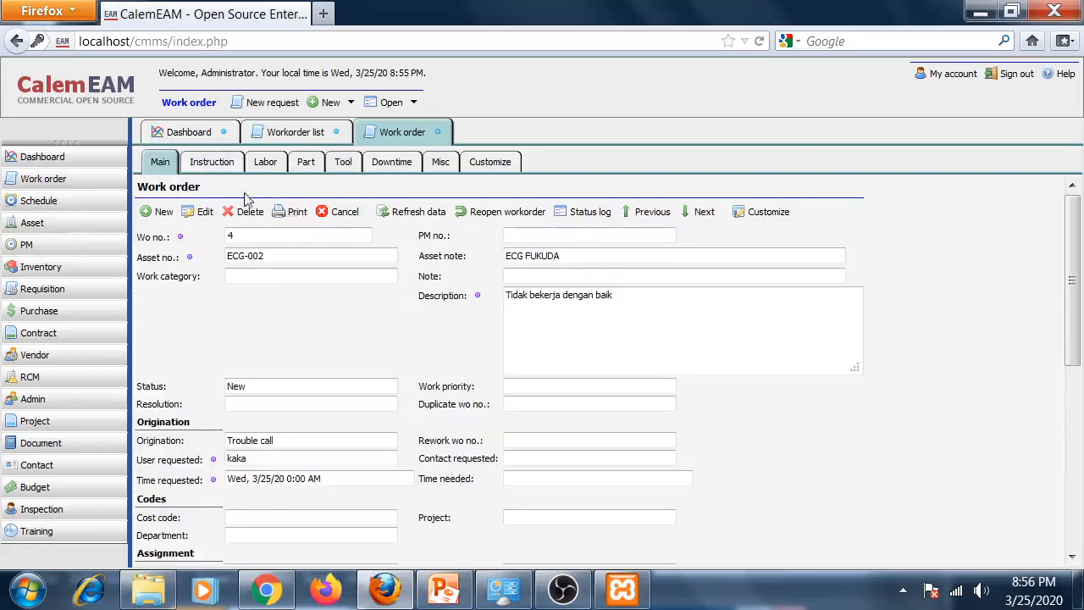
{"action": "left_click", "coordinate": [205, 164]}
{"action": "left_click", "coordinate": [161, 165]}
{"action": "left_click", "coordinate": [212, 165]}
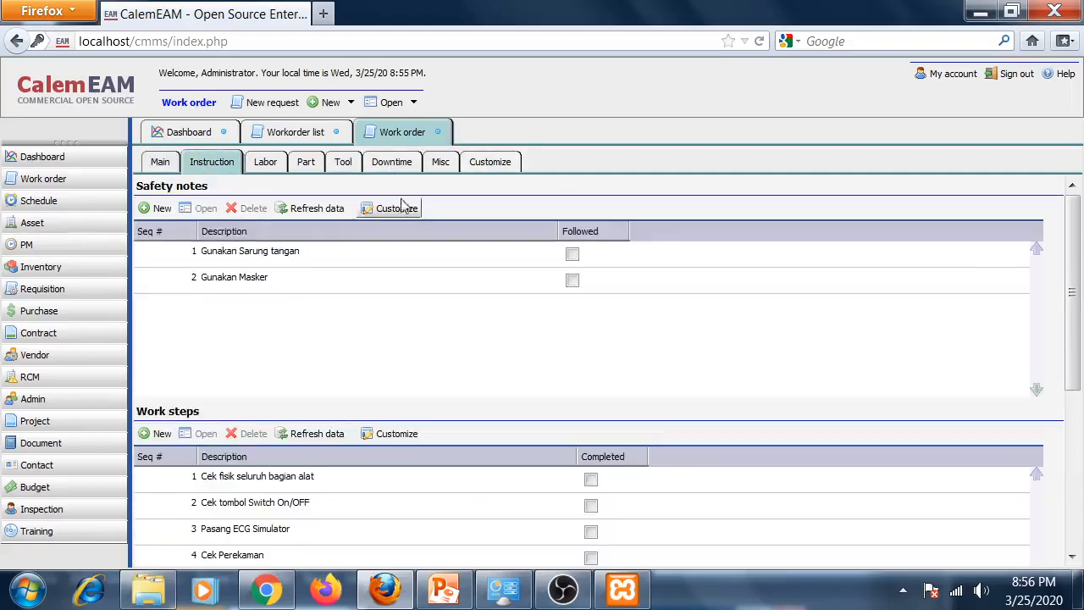
{"action": "left_click", "coordinate": [439, 132]}
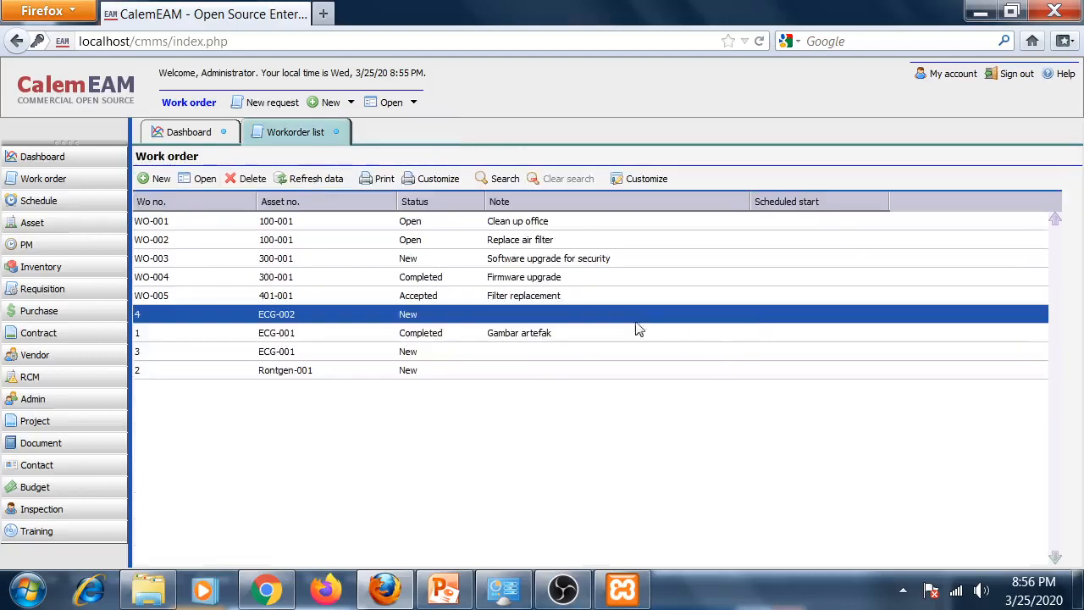
- Set the ECG-002 work order's status to Completed with the comment "Sudah berjalan dengan baik", save it and close the work order
{"action": "double_click", "coordinate": [308, 314]}
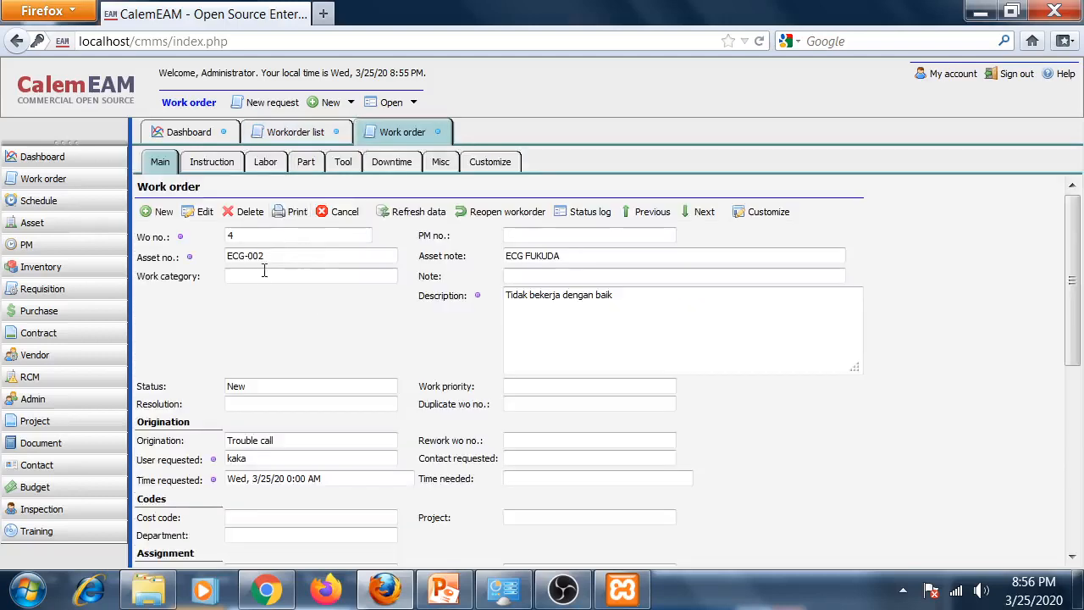
{"action": "left_click", "coordinate": [203, 218]}
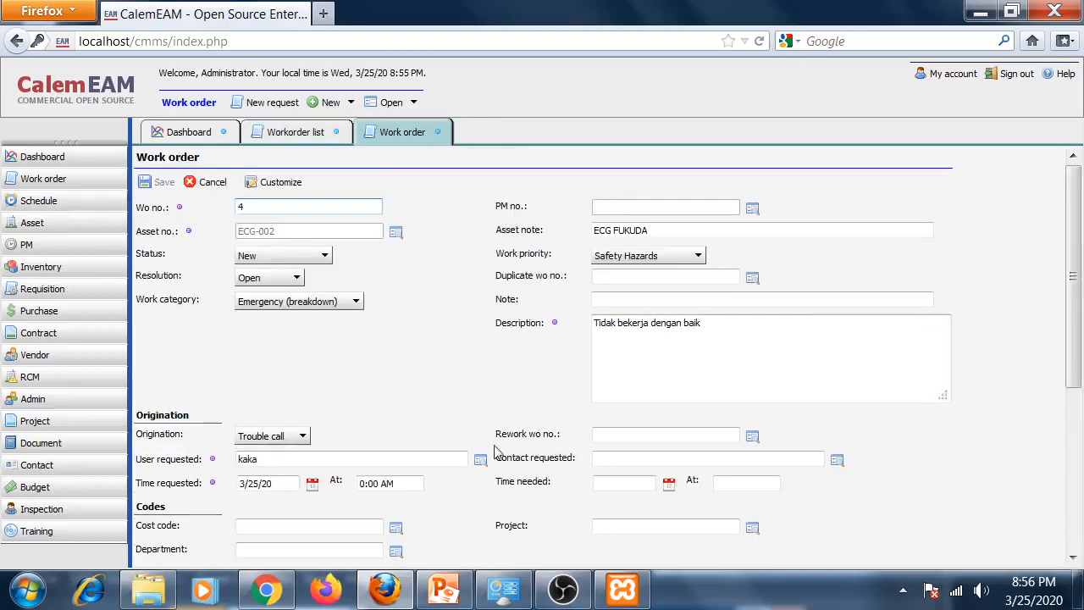
{"action": "left_click", "coordinate": [326, 255]}
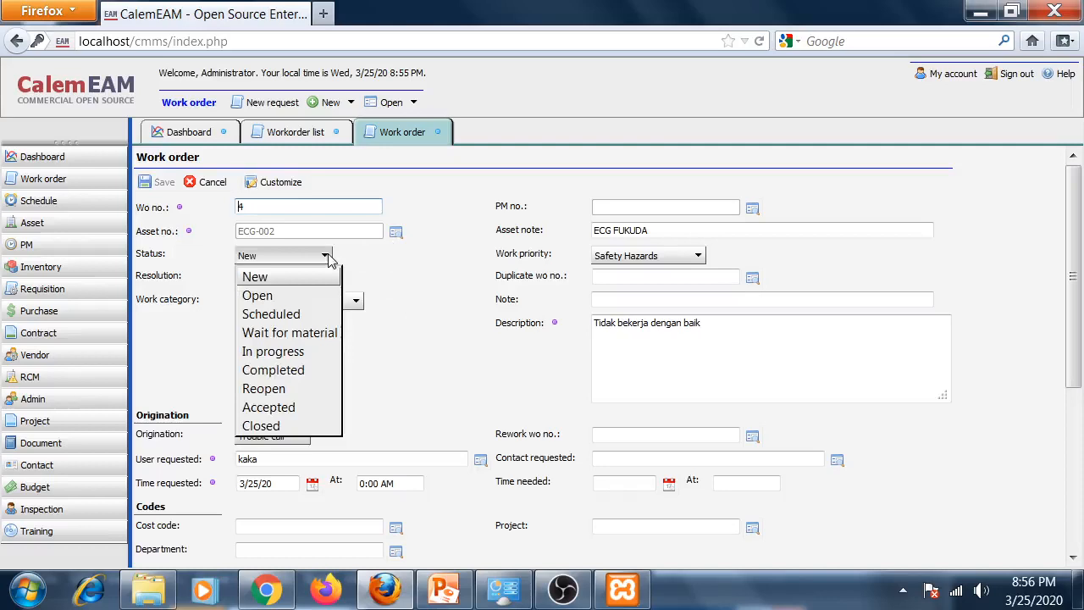
{"action": "left_click", "coordinate": [283, 369]}
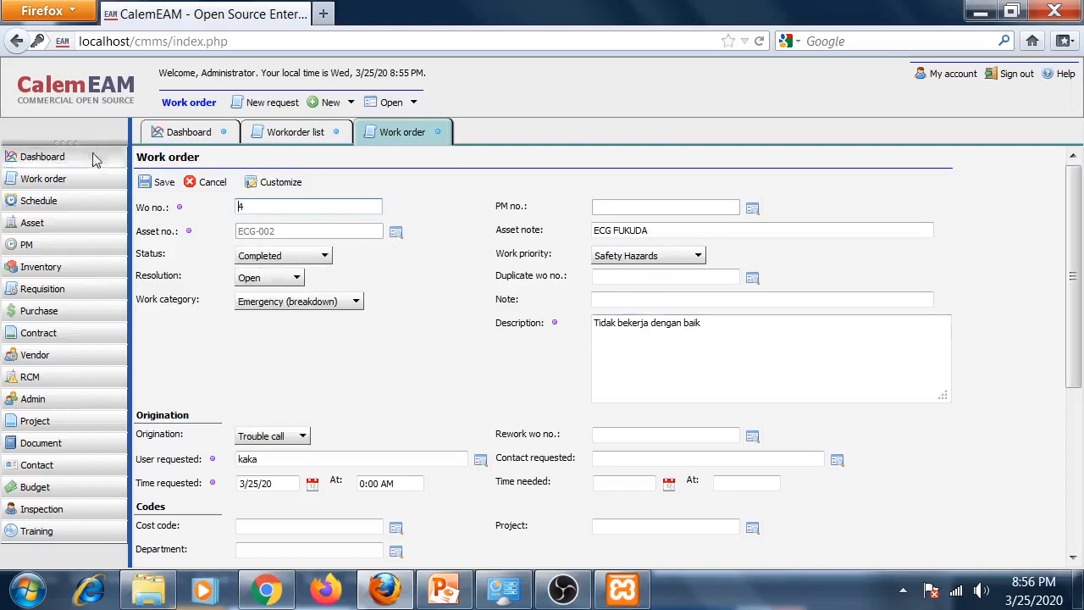
{"action": "left_click", "coordinate": [157, 182]}
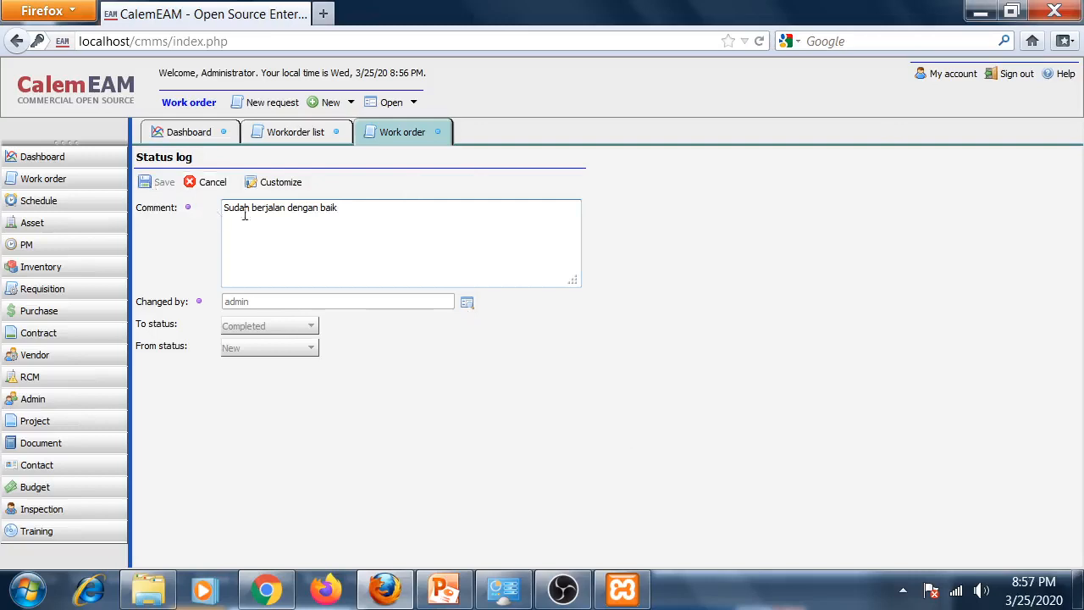
{"action": "left_click", "coordinate": [162, 183]}
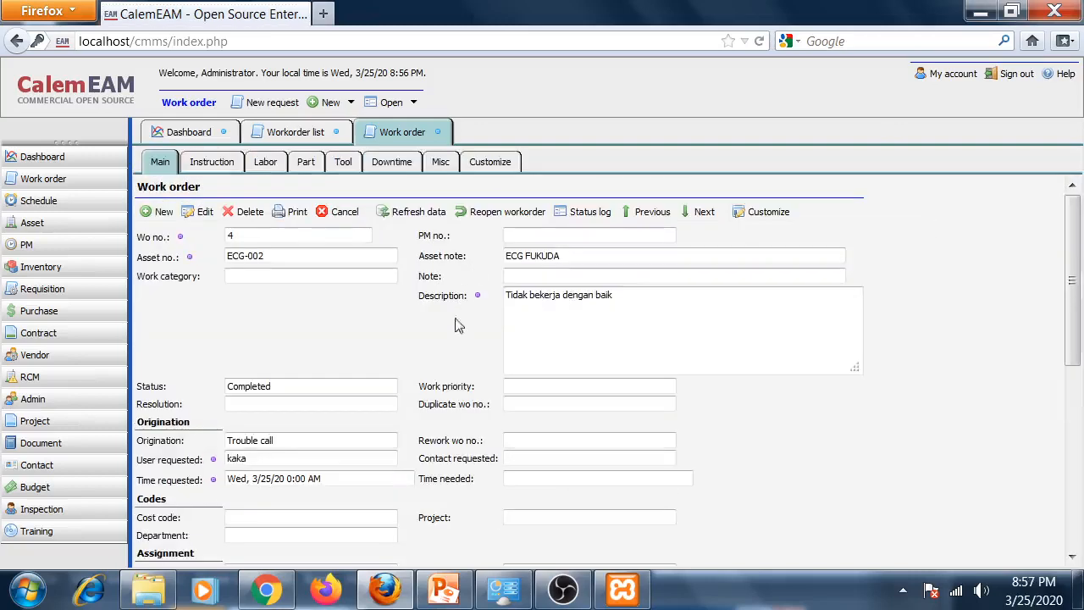
{"action": "left_click", "coordinate": [344, 213]}
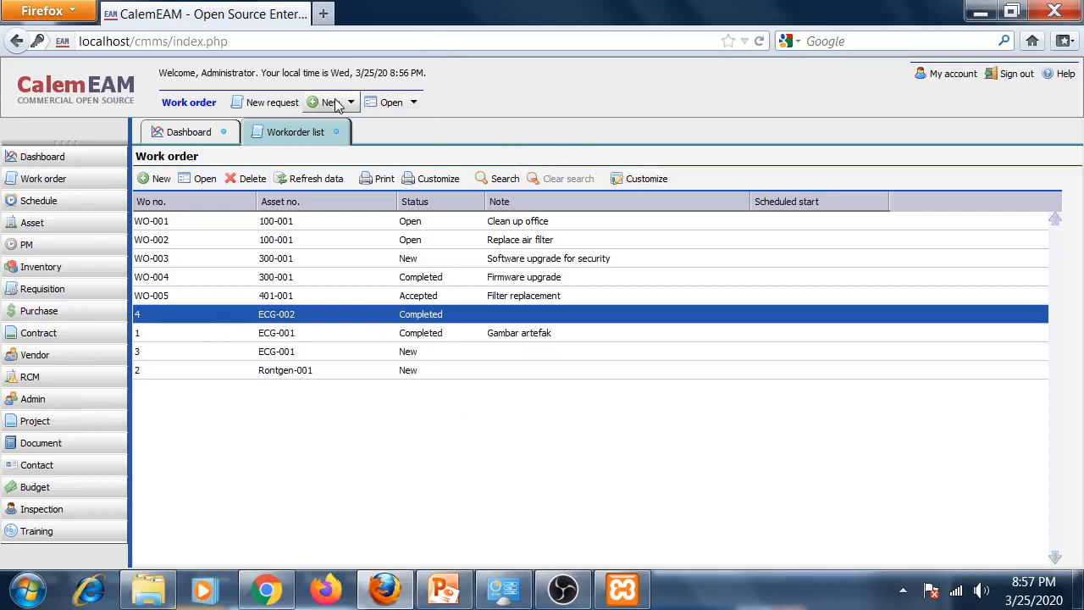
- Start a new work request and set its requested date to 3/27/20
{"action": "left_click", "coordinate": [287, 105]}
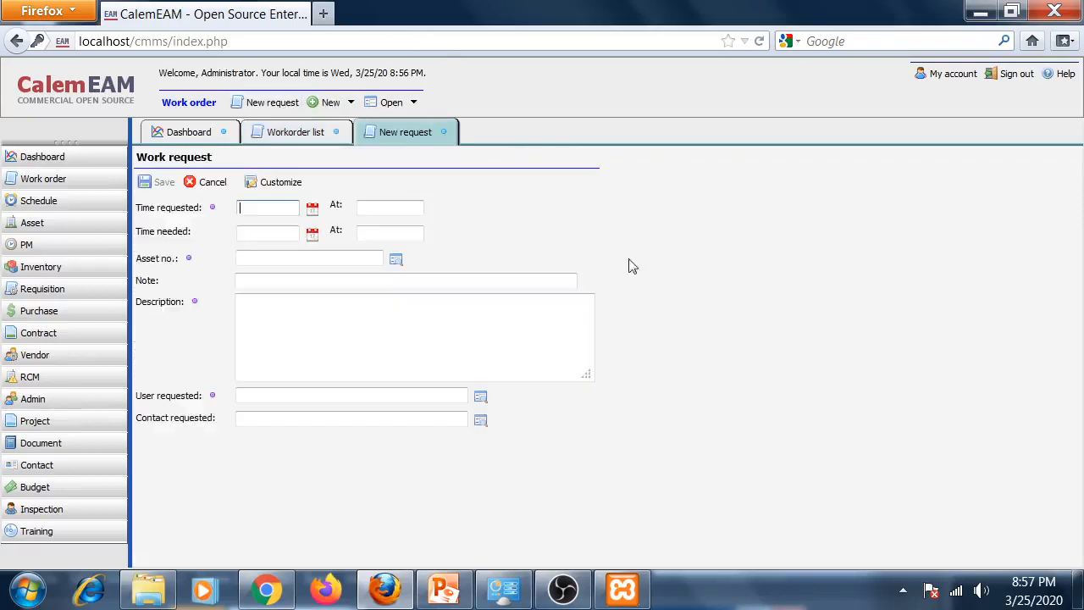
{"action": "left_click", "coordinate": [311, 209]}
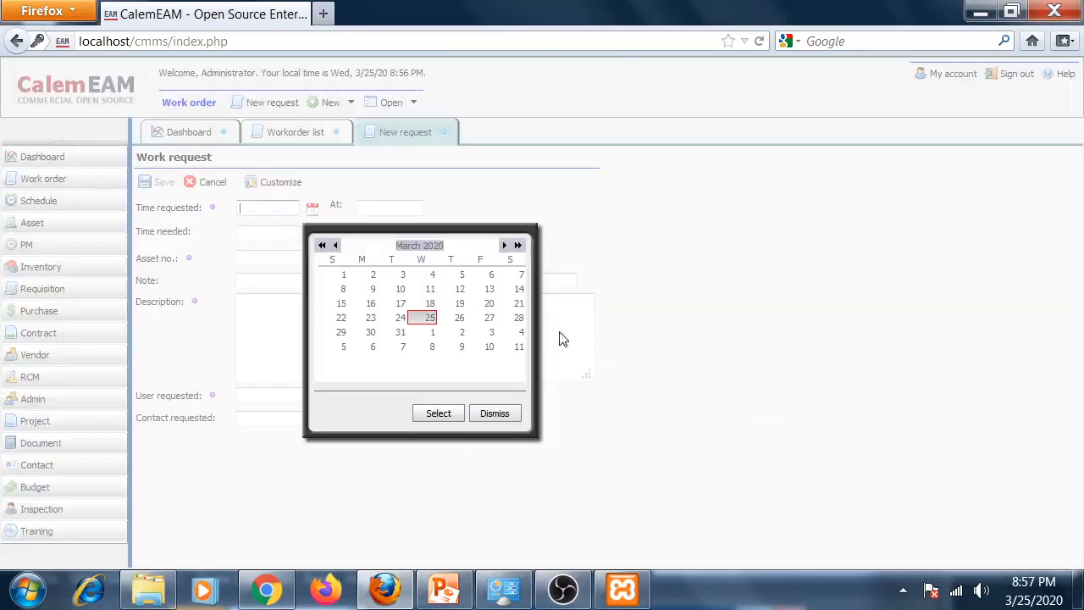
{"action": "left_click", "coordinate": [402, 319]}
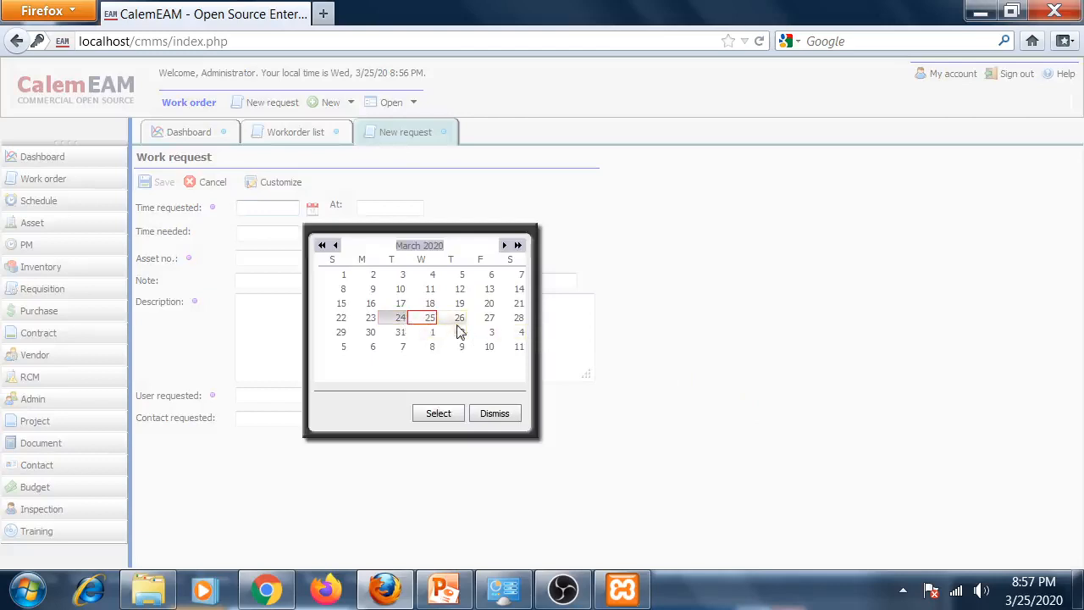
{"action": "left_click", "coordinate": [485, 322]}
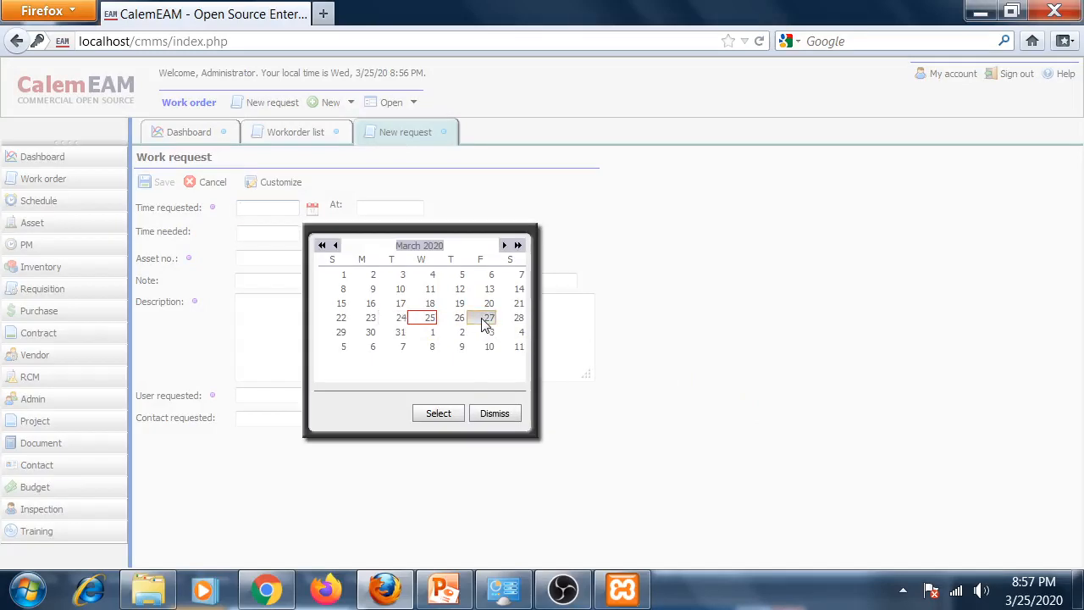
{"action": "double_click", "coordinate": [486, 326]}
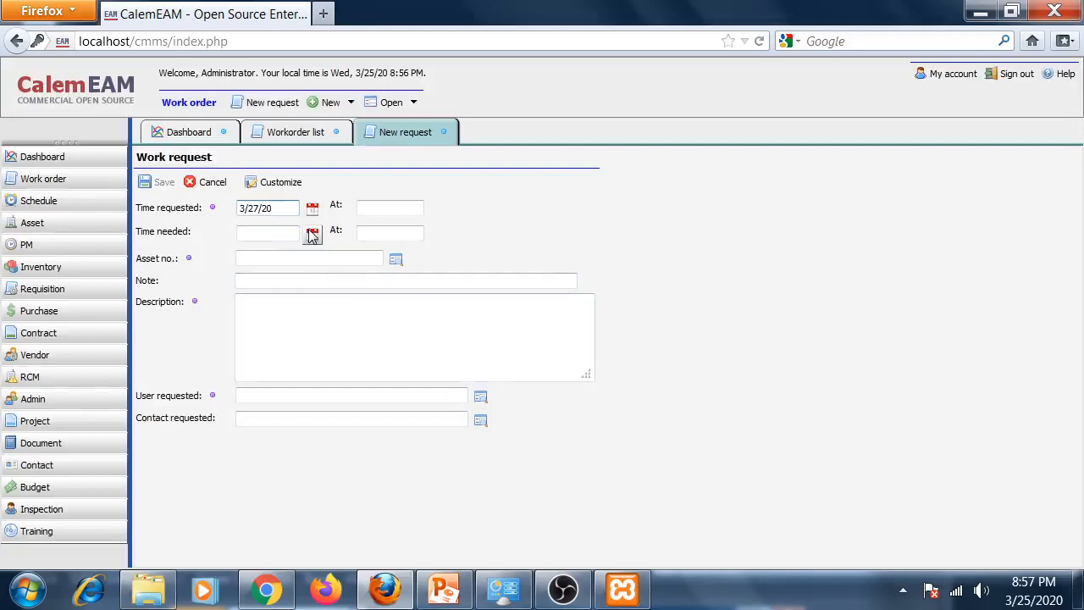
{"action": "left_click", "coordinate": [396, 259]}
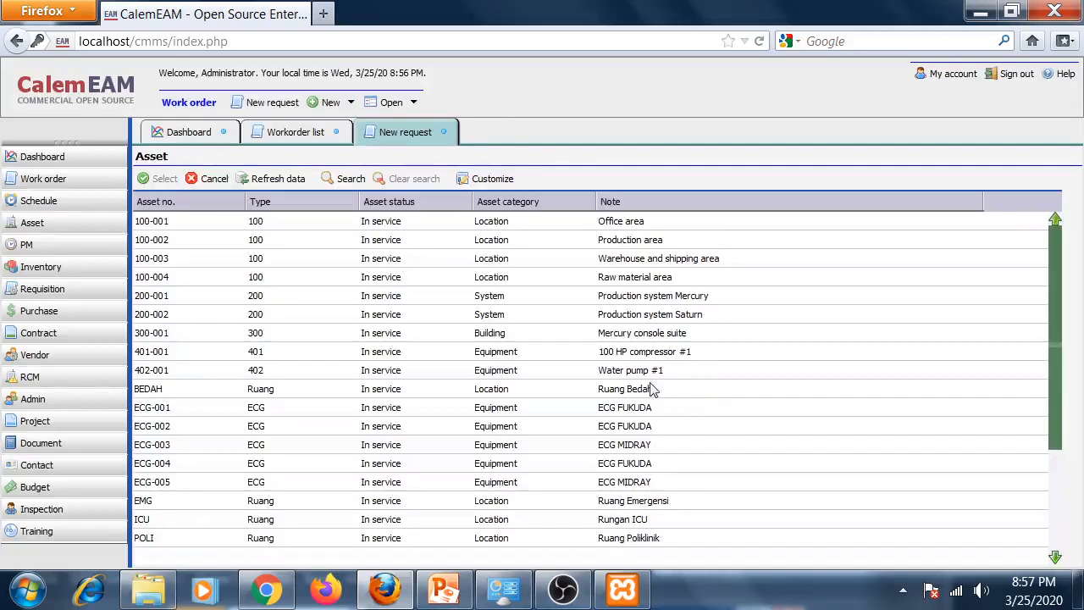
{"action": "scroll", "coordinate": [649, 388], "scroll_direction": "down", "scroll_amount": 1}
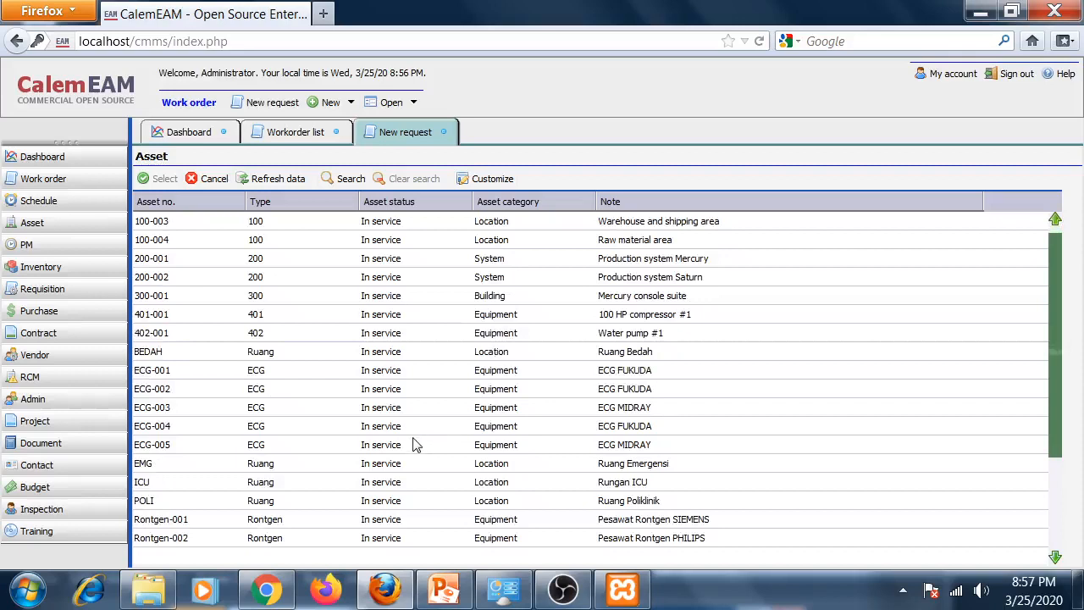
{"action": "scroll", "coordinate": [415, 445], "scroll_direction": "down", "scroll_amount": 1}
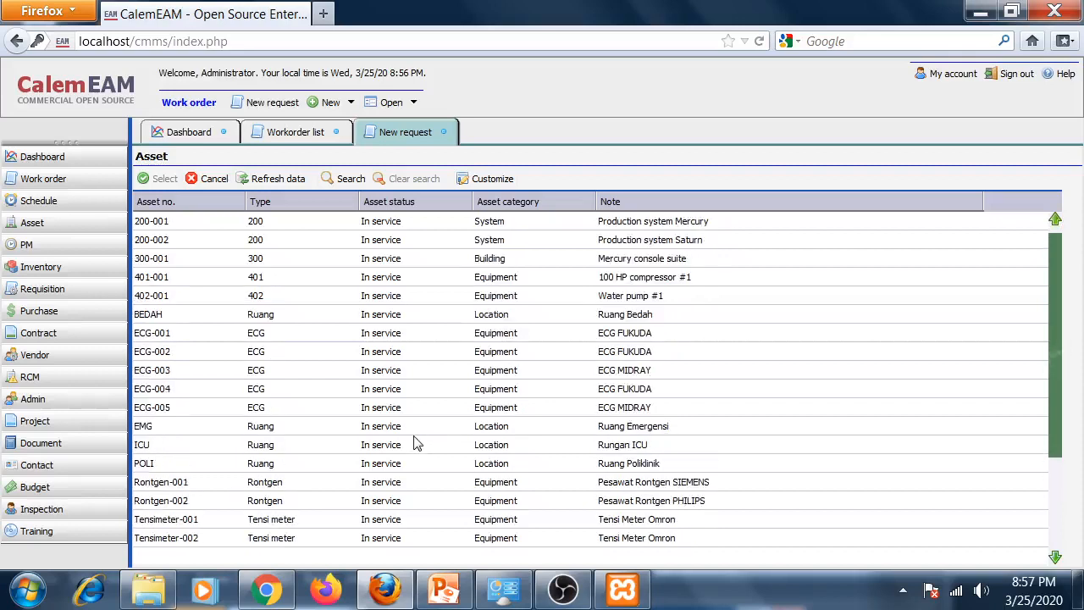
{"action": "scroll", "coordinate": [415, 445], "scroll_direction": "up", "scroll_amount": 2}
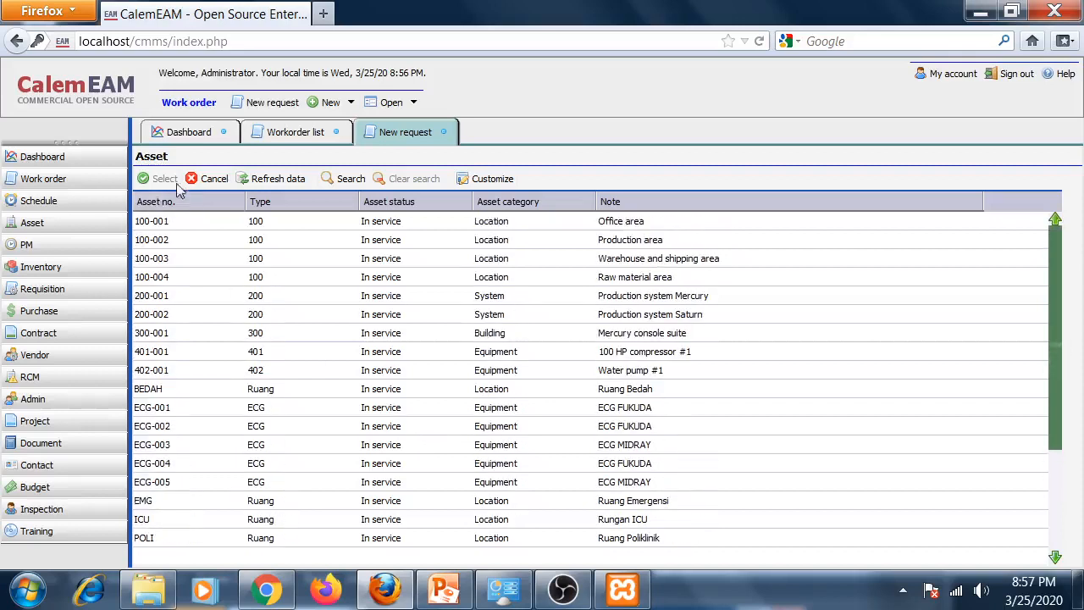
{"action": "left_click", "coordinate": [213, 183]}
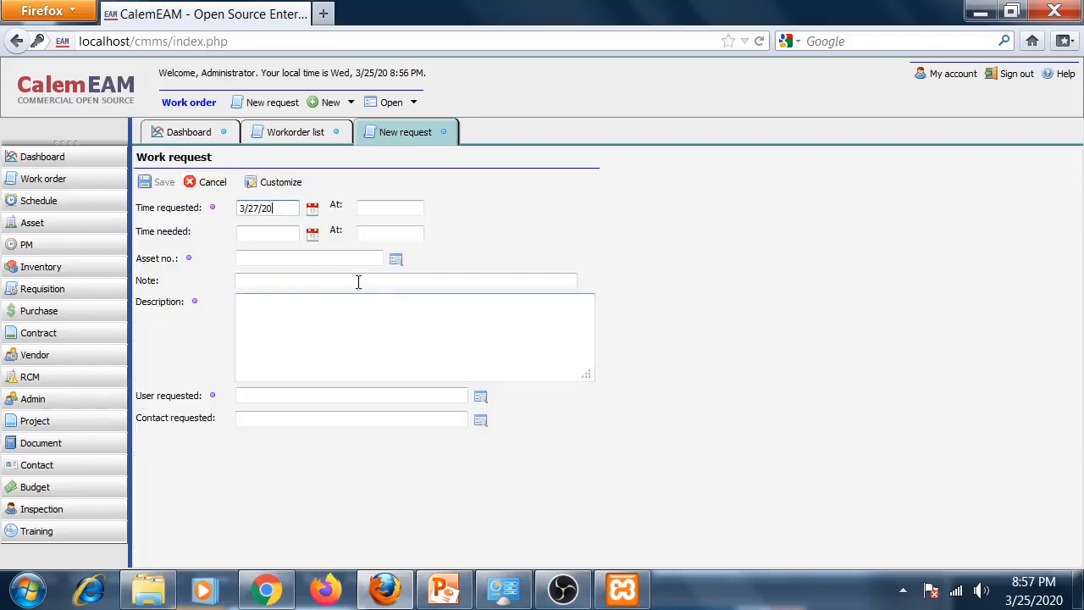
- Choose Rontgen-002, the Pesawat Rontgen PHILIPS, as the asset of the work request
{"action": "left_click", "coordinate": [396, 259]}
{"action": "scroll", "coordinate": [606, 445], "scroll_direction": "down", "scroll_amount": 2}
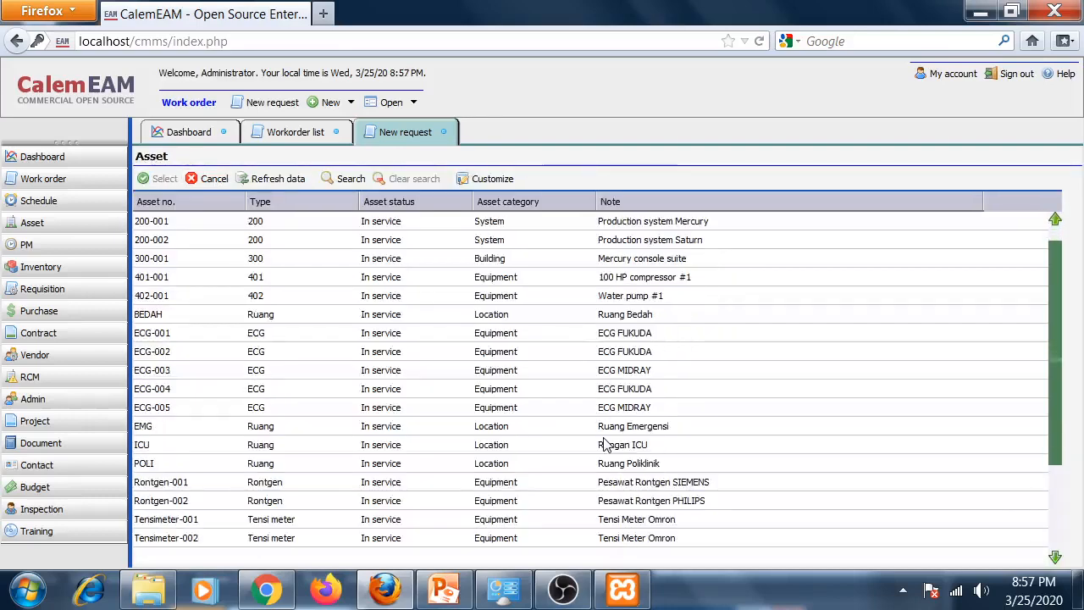
{"action": "scroll", "coordinate": [462, 483], "scroll_direction": "down", "scroll_amount": 2}
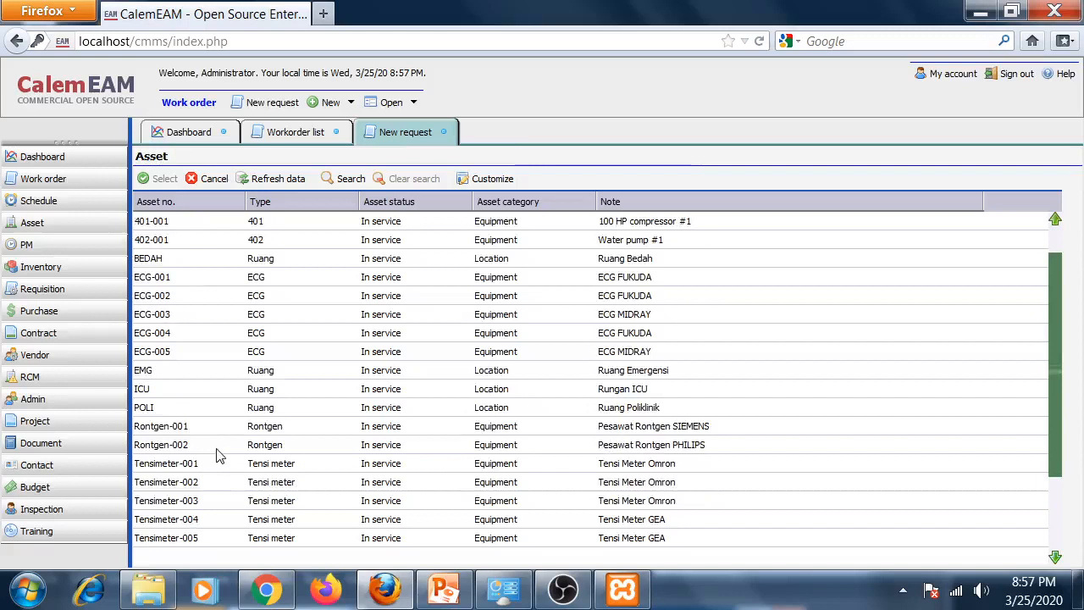
{"action": "left_click", "coordinate": [274, 448]}
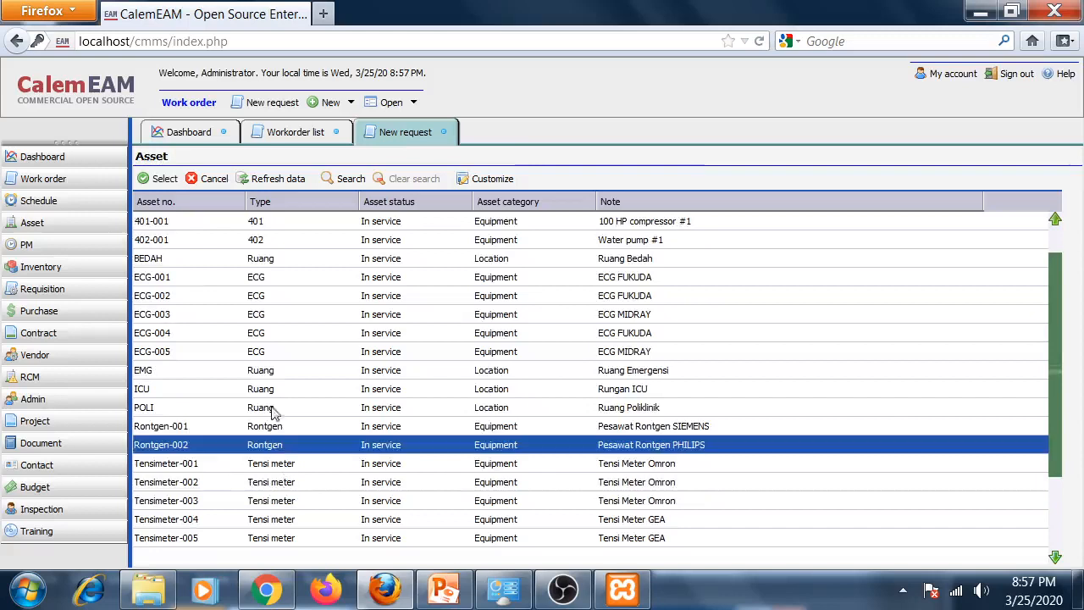
{"action": "left_click", "coordinate": [155, 179]}
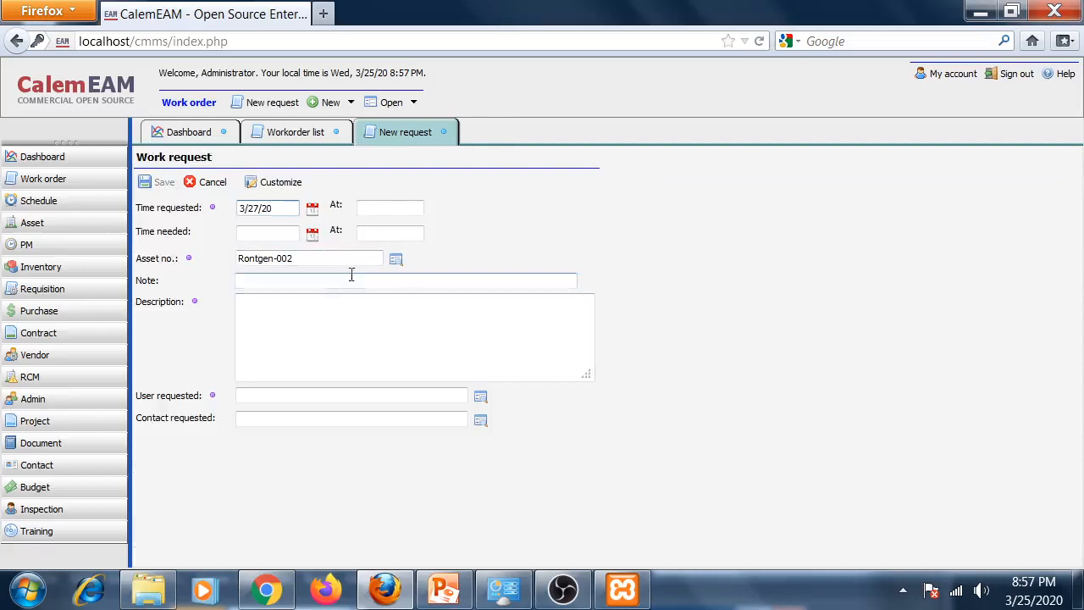
- Enter "Sinar x tidak keluar" as the description of the work request
{"action": "left_click", "coordinate": [330, 316]}
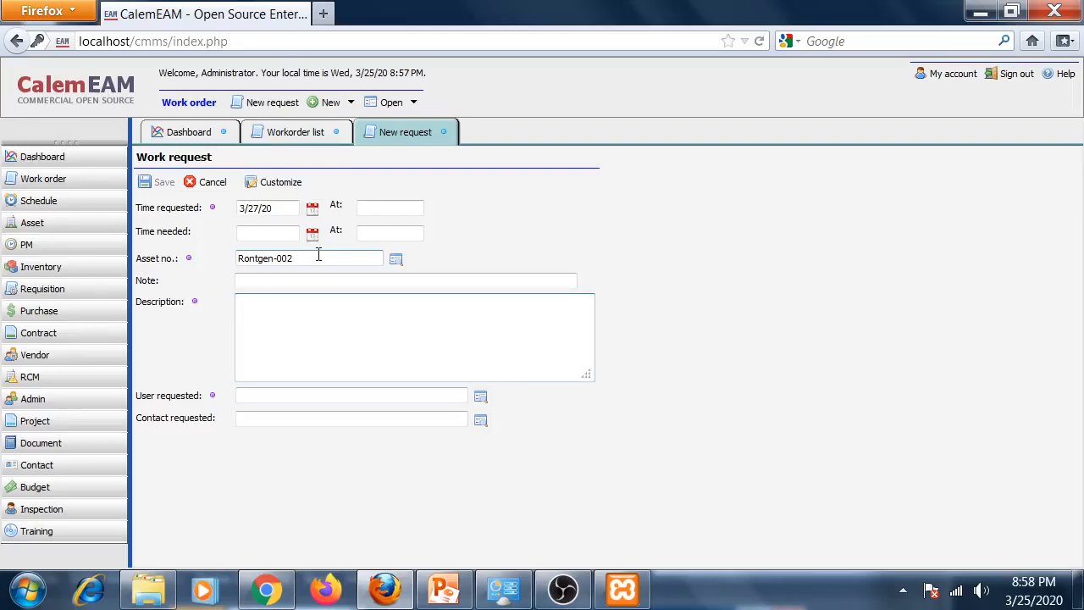
{"action": "type", "text": "Sinak"}
{"action": "key", "text": "BackSpace"}
{"action": "key", "text": "BackSpace"}
{"action": "type", "text": "r x tidak keluara"}
{"action": "key", "text": "BackSpace"}
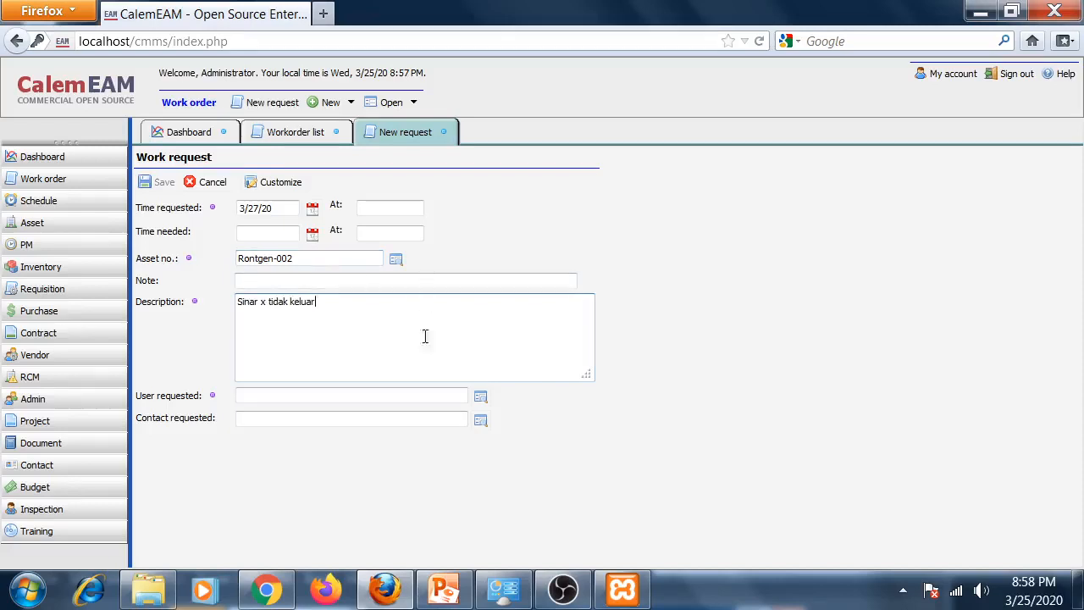
- Choose the second listed user as the requester, save the work request and close the blank request form
{"action": "left_click", "coordinate": [480, 398]}
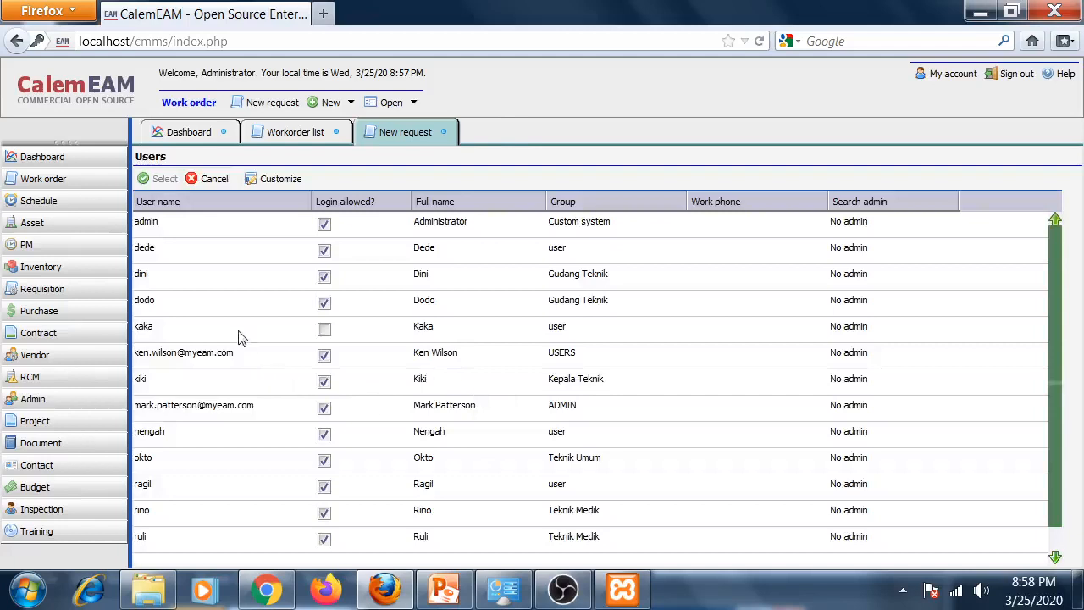
{"action": "left_click", "coordinate": [227, 253]}
{"action": "left_click", "coordinate": [160, 179]}
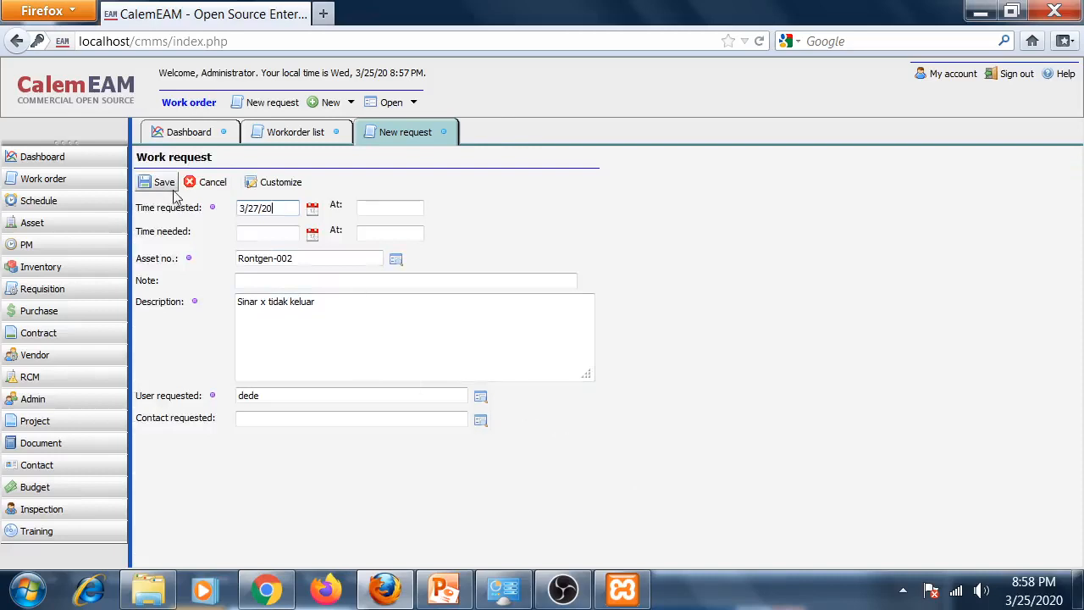
{"action": "left_click", "coordinate": [146, 181]}
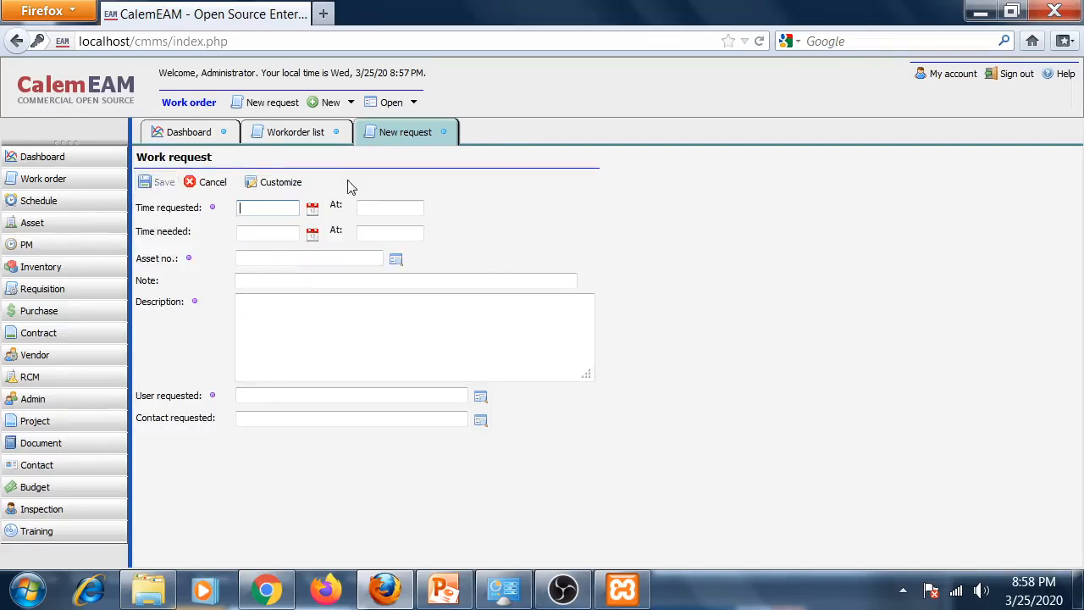
{"action": "left_click", "coordinate": [205, 183]}
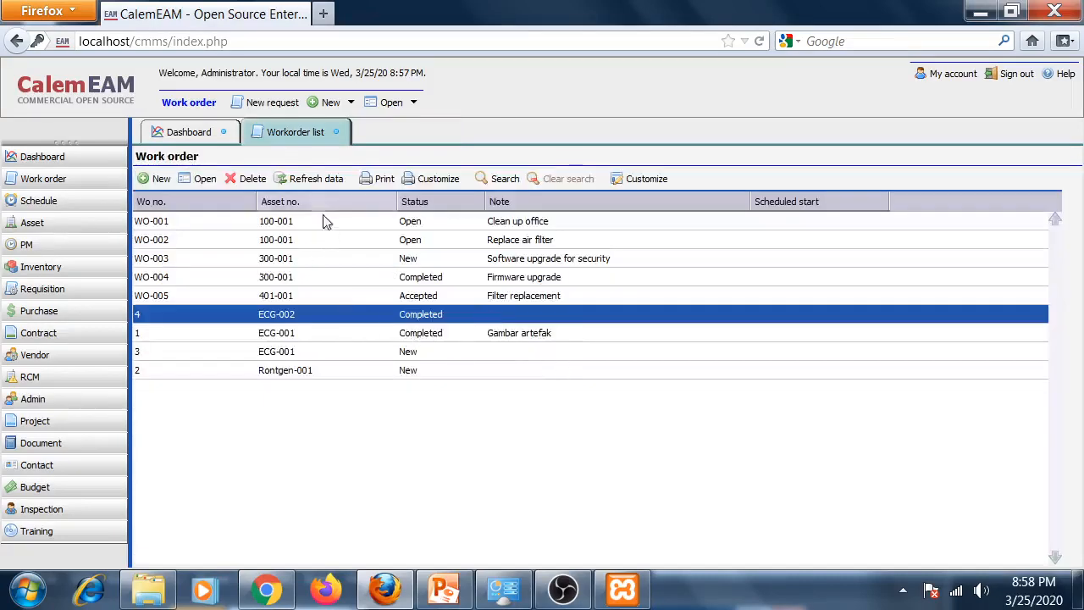
- Refresh the work order list and open the new Rontgen-002 work order for editing
{"action": "left_click", "coordinate": [316, 178]}
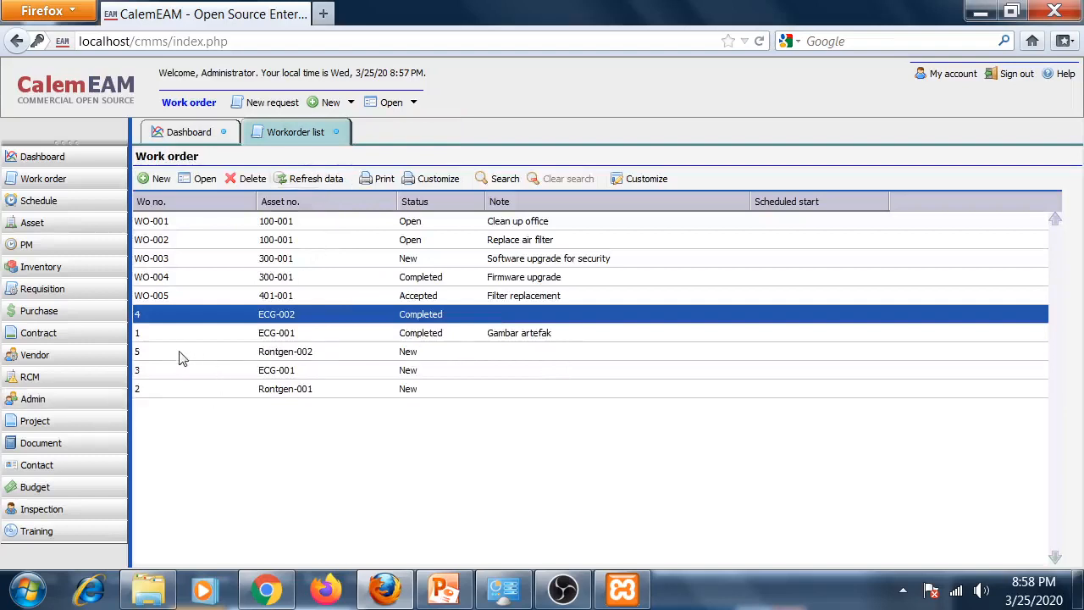
{"action": "double_click", "coordinate": [277, 357]}
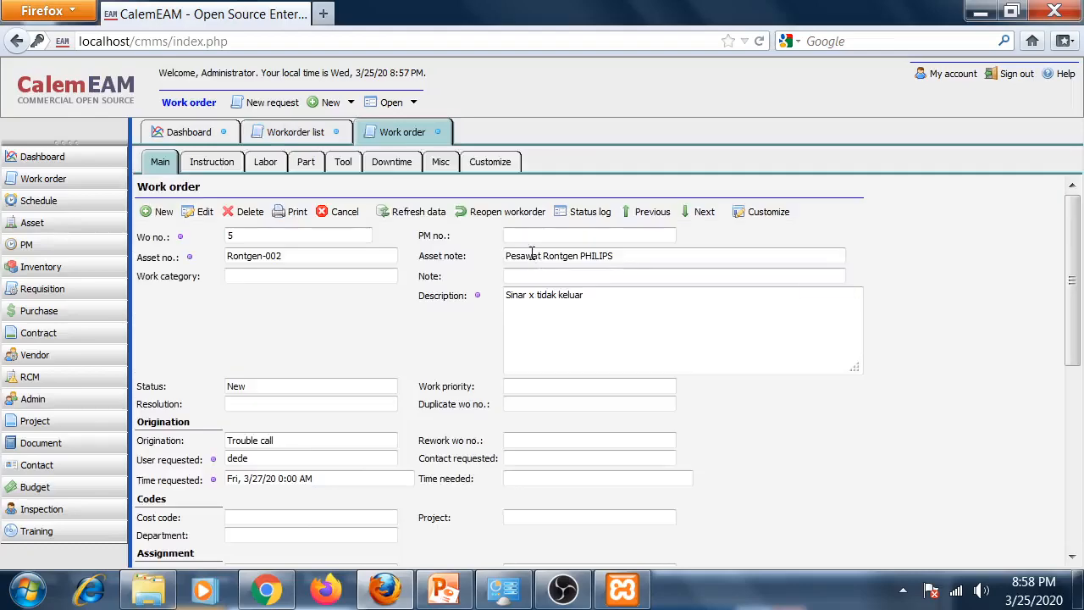
{"action": "left_click", "coordinate": [204, 215]}
- Assign the Rontgen-002 work order to the first Teknik Medik technician in the user list
{"action": "scroll", "coordinate": [542, 423], "scroll_direction": "down", "scroll_amount": 3}
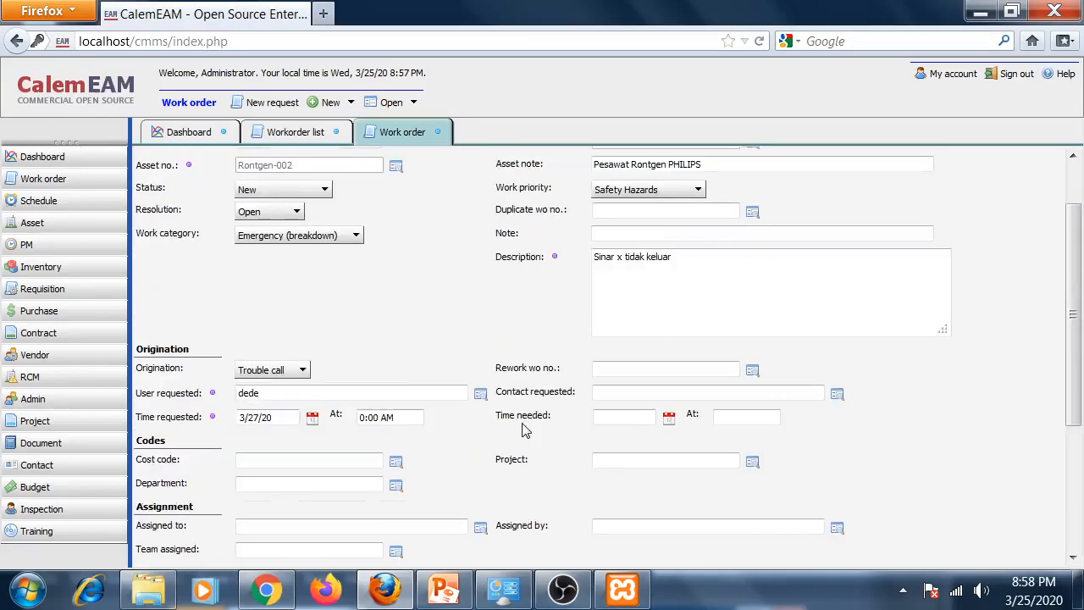
{"action": "scroll", "coordinate": [516, 498], "scroll_direction": "down", "scroll_amount": 1}
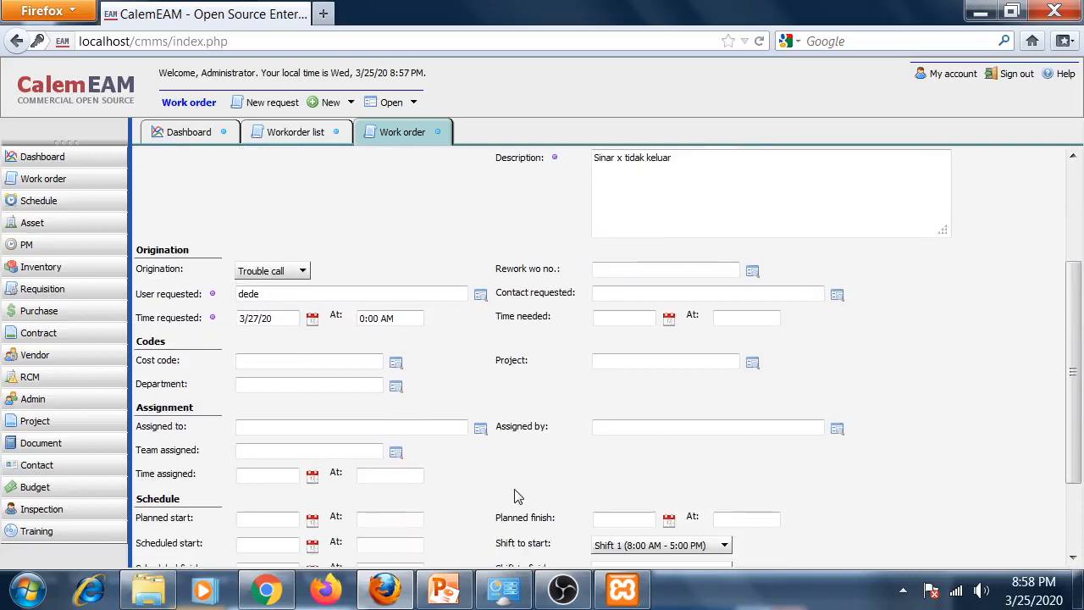
{"action": "left_click", "coordinate": [480, 428]}
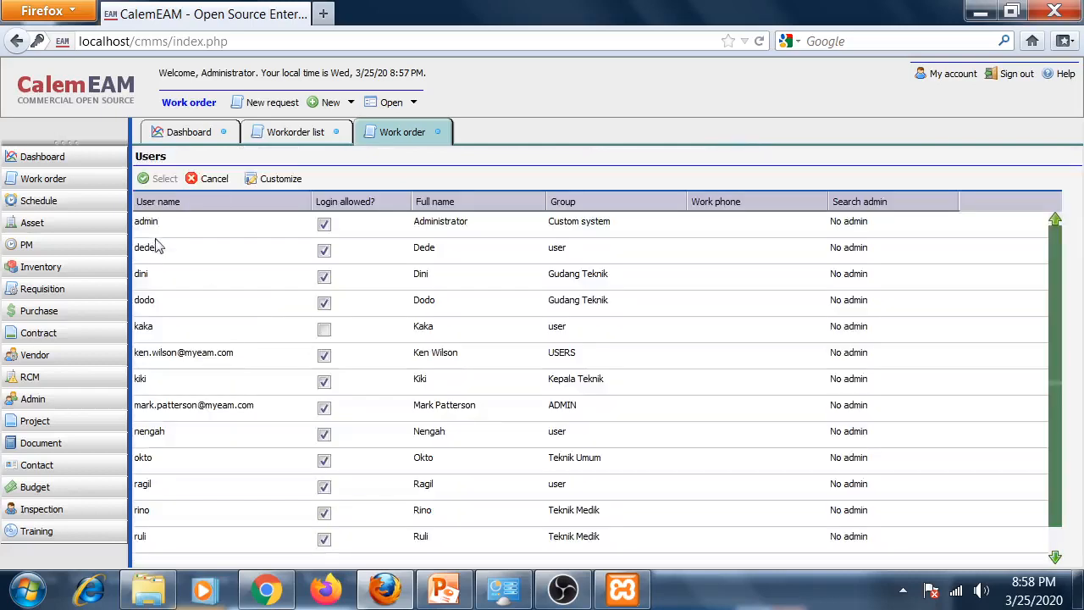
{"action": "scroll", "coordinate": [325, 382], "scroll_direction": "down", "scroll_amount": 1}
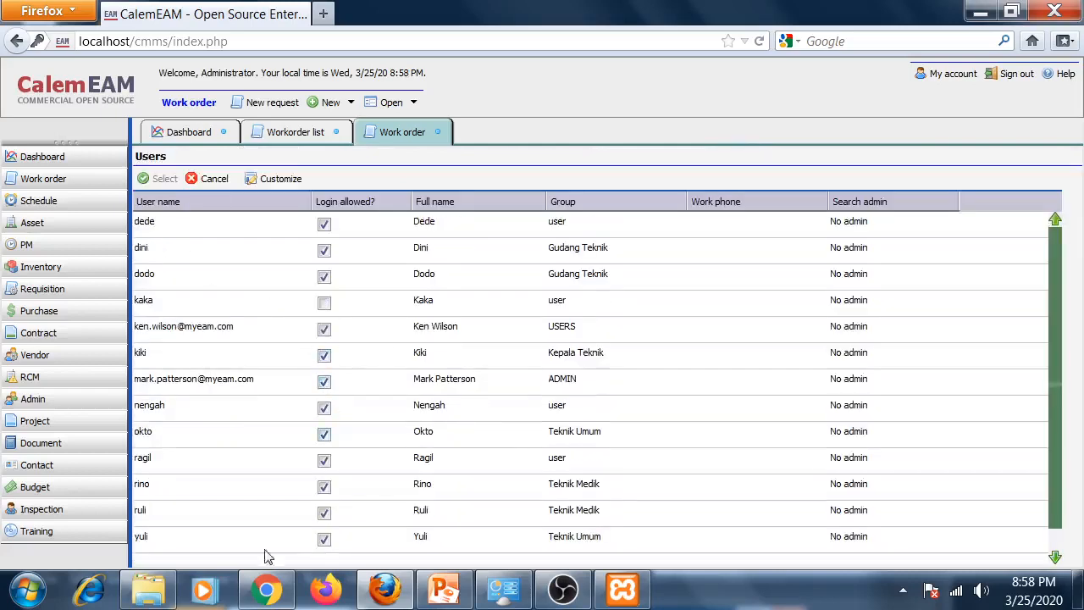
{"action": "left_click", "coordinate": [149, 484]}
{"action": "left_click", "coordinate": [161, 177]}
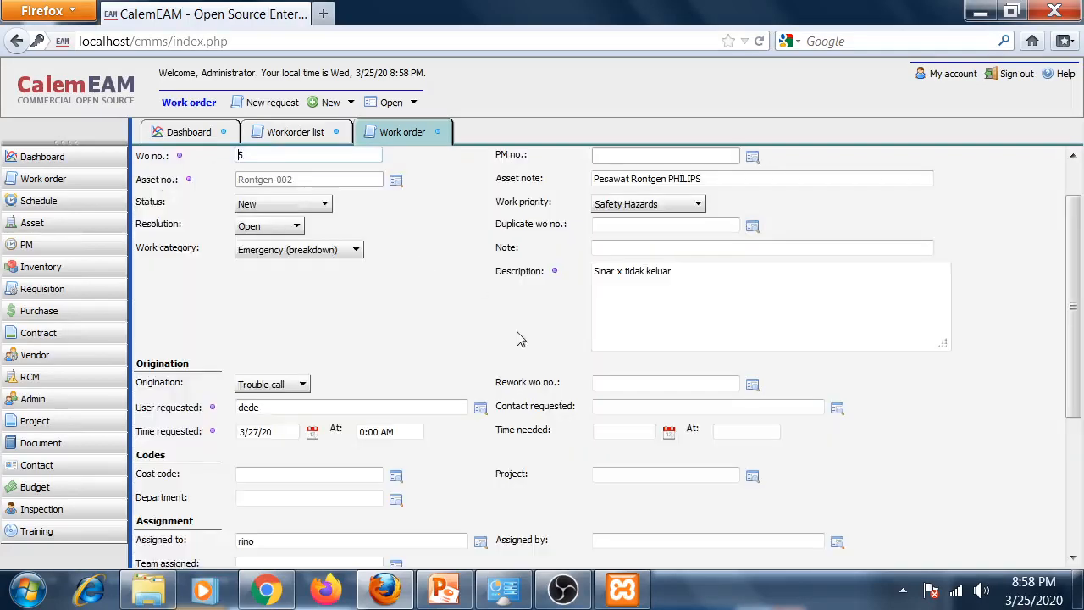
{"action": "scroll", "coordinate": [552, 500], "scroll_direction": "down", "scroll_amount": 1}
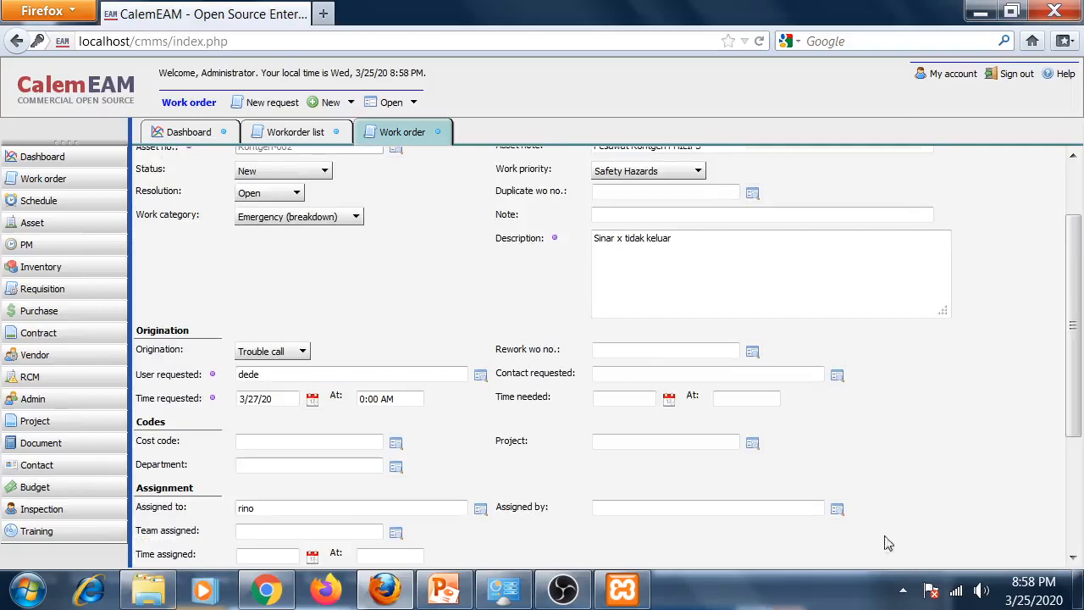
- Set the same Teknik Medik technician as the assigner of the Rontgen-002 work order and save the work order
{"action": "left_click", "coordinate": [837, 509]}
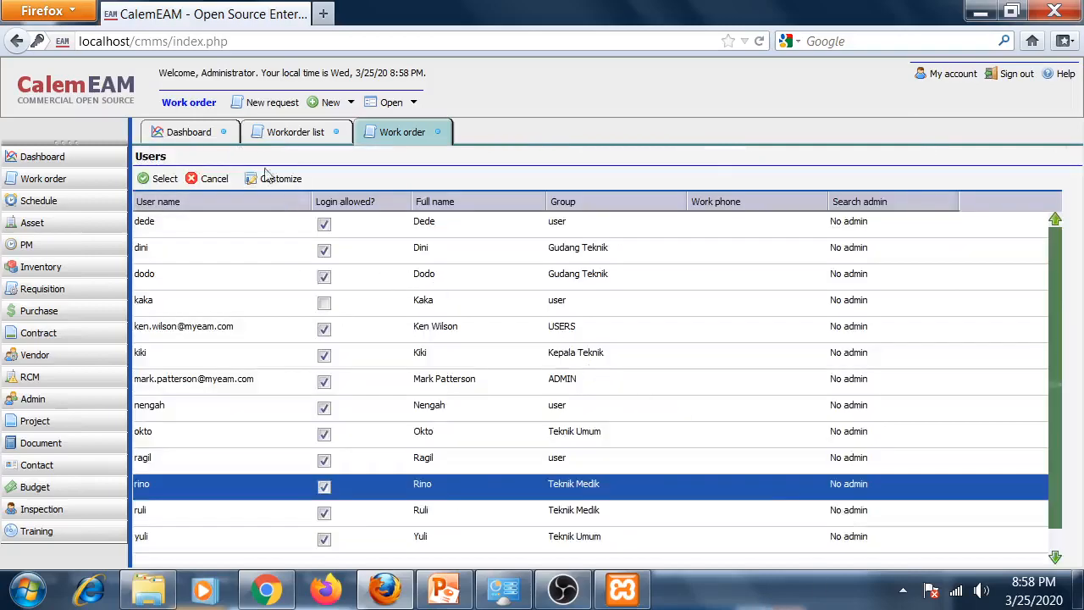
{"action": "left_click", "coordinate": [157, 178]}
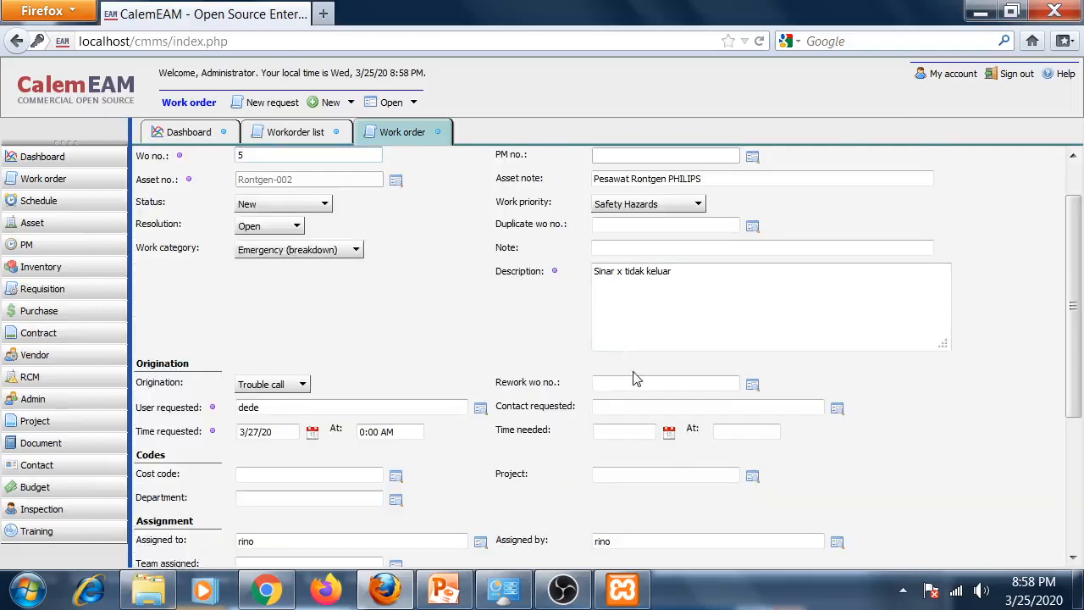
{"action": "scroll", "coordinate": [533, 460], "scroll_direction": "down", "scroll_amount": 1}
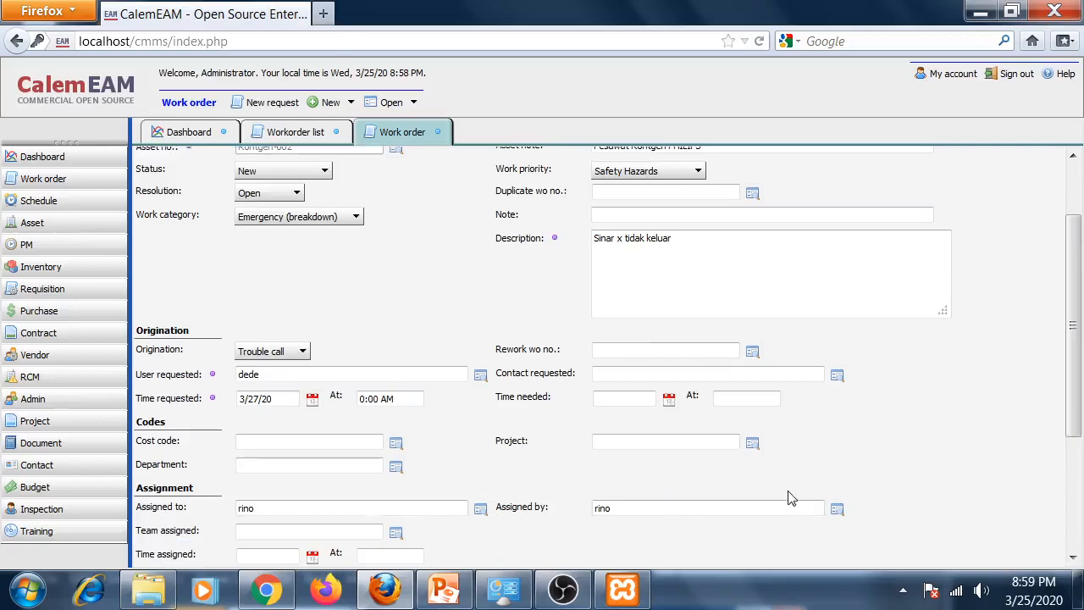
{"action": "scroll", "coordinate": [225, 378], "scroll_direction": "up", "scroll_amount": 3}
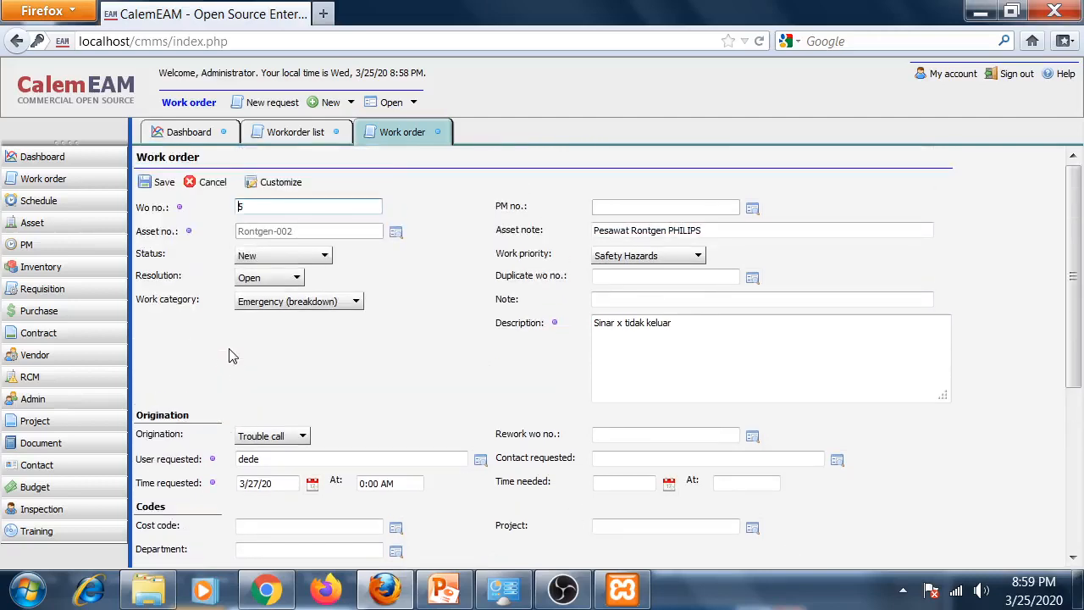
{"action": "left_click", "coordinate": [155, 182]}
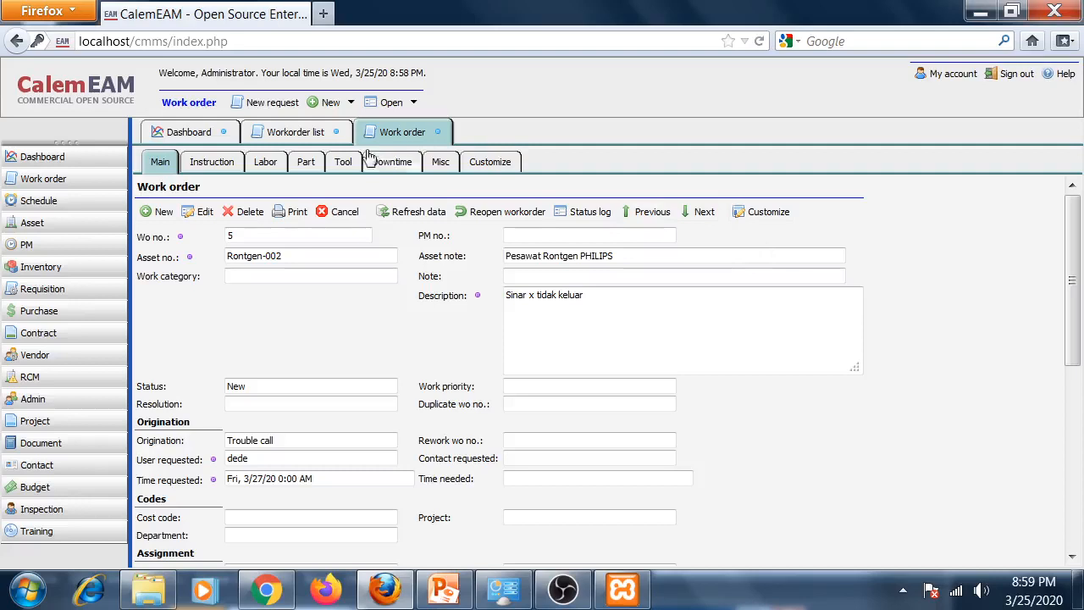
- Add a safety note to the work order's instructions with sequence number 1 and description "Badge dosis meter"
{"action": "left_click", "coordinate": [217, 166]}
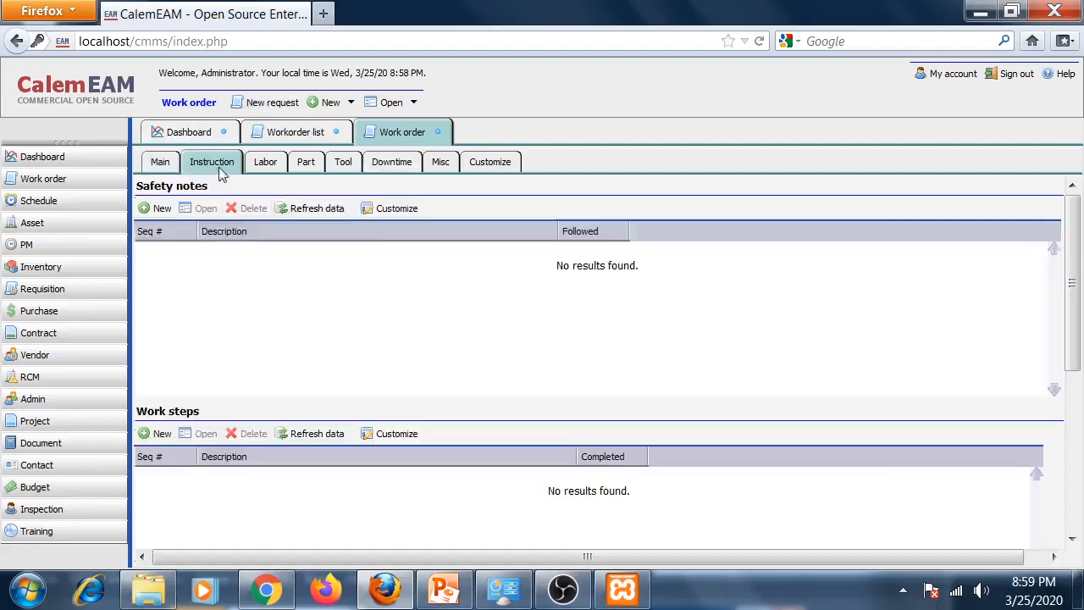
{"action": "left_click", "coordinate": [159, 212]}
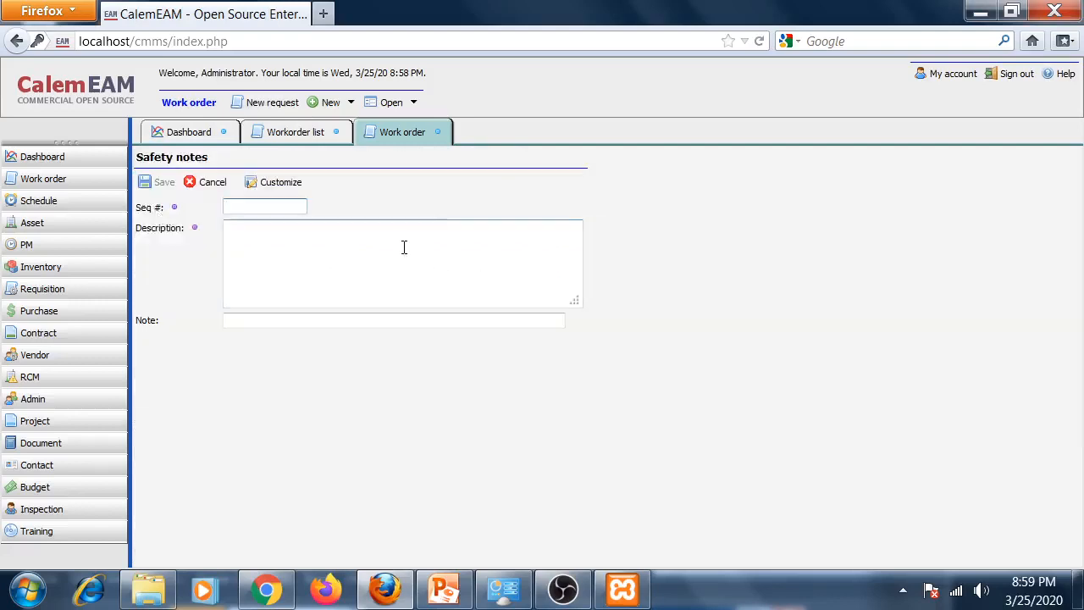
{"action": "type", "text": "1"}
{"action": "left_click", "coordinate": [262, 228]}
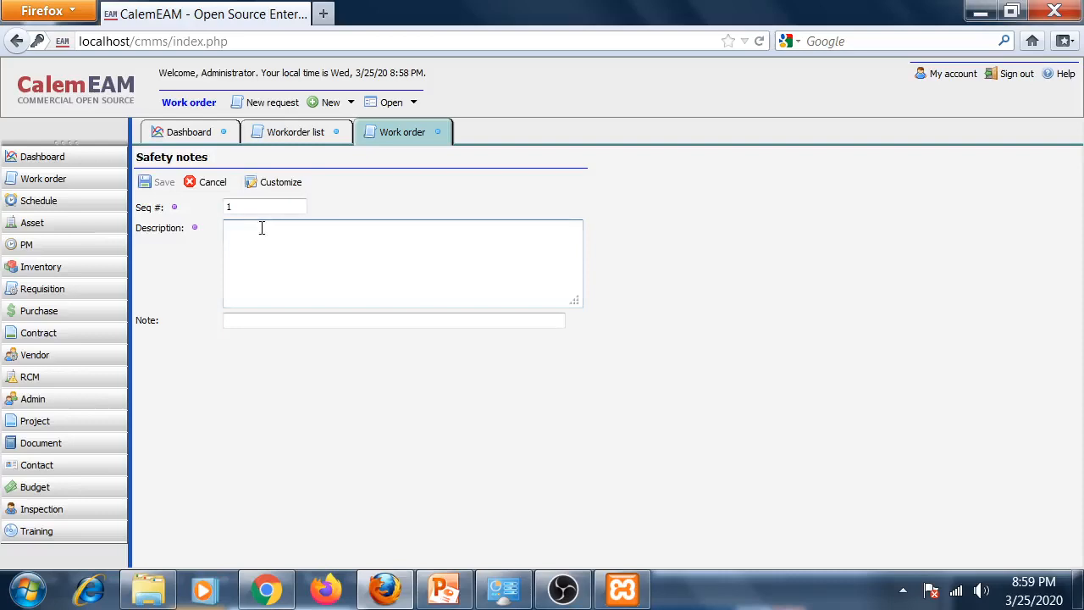
{"action": "type", "text": "Badge dosis"}
{"action": "type", "text": "meter"}
{"action": "key", "text": "Tab"}
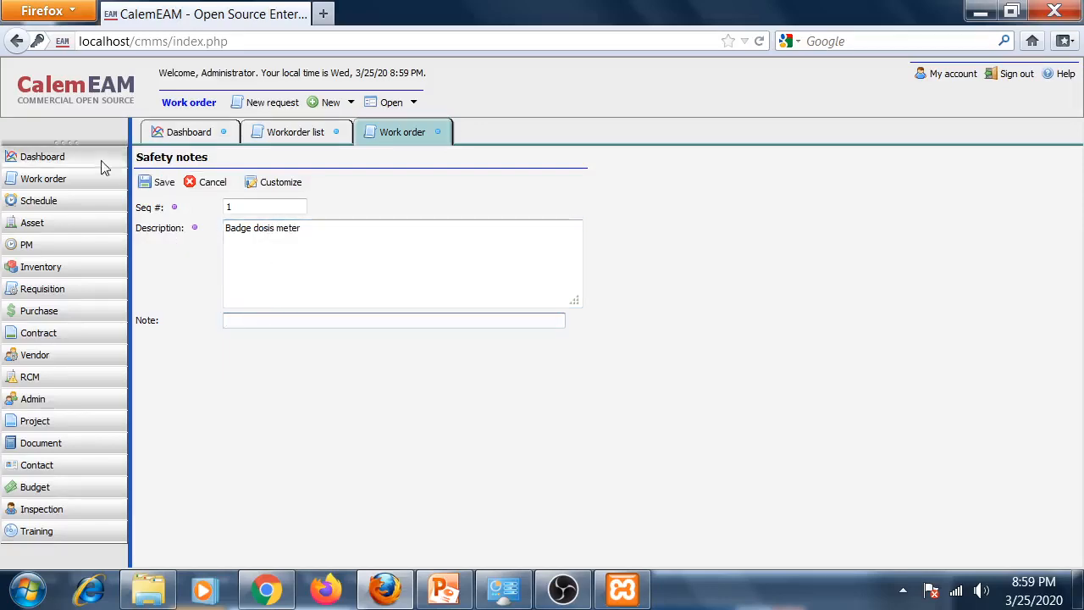
{"action": "left_click", "coordinate": [162, 182]}
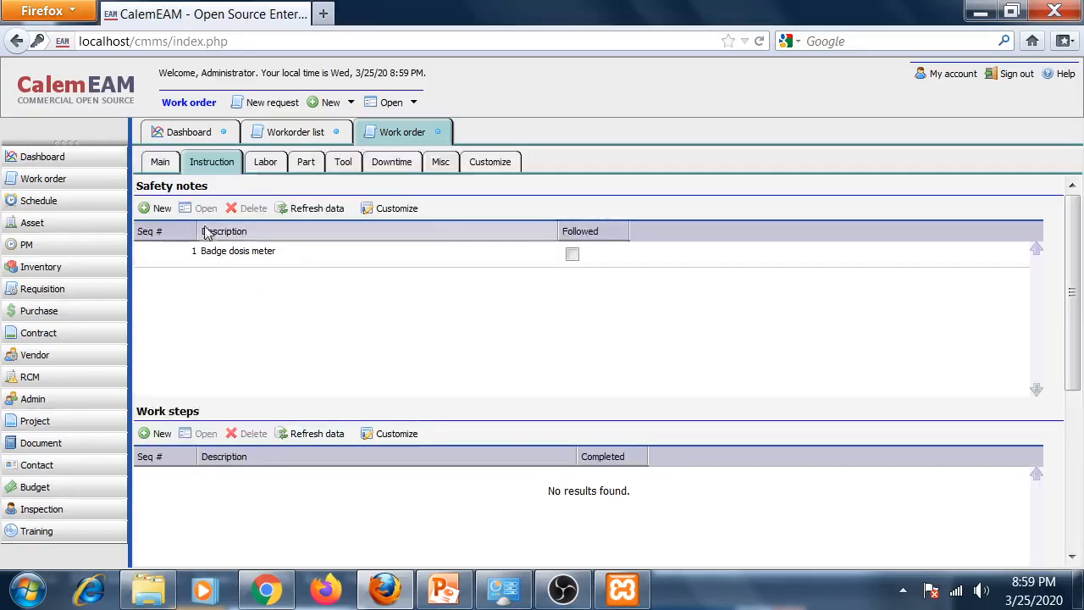
- Add a second safety note with sequence number 2 and description "Gunakan Masker"
{"action": "left_click", "coordinate": [162, 208]}
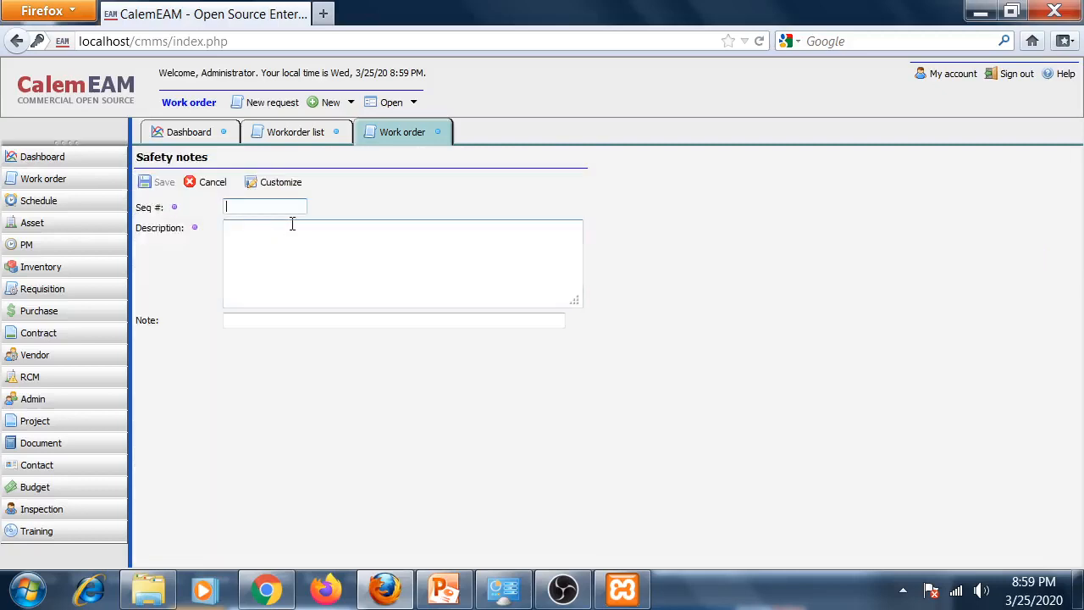
{"action": "type", "text": "2"}
{"action": "left_click", "coordinate": [291, 224]}
{"action": "type", "text": "Gunakan"}
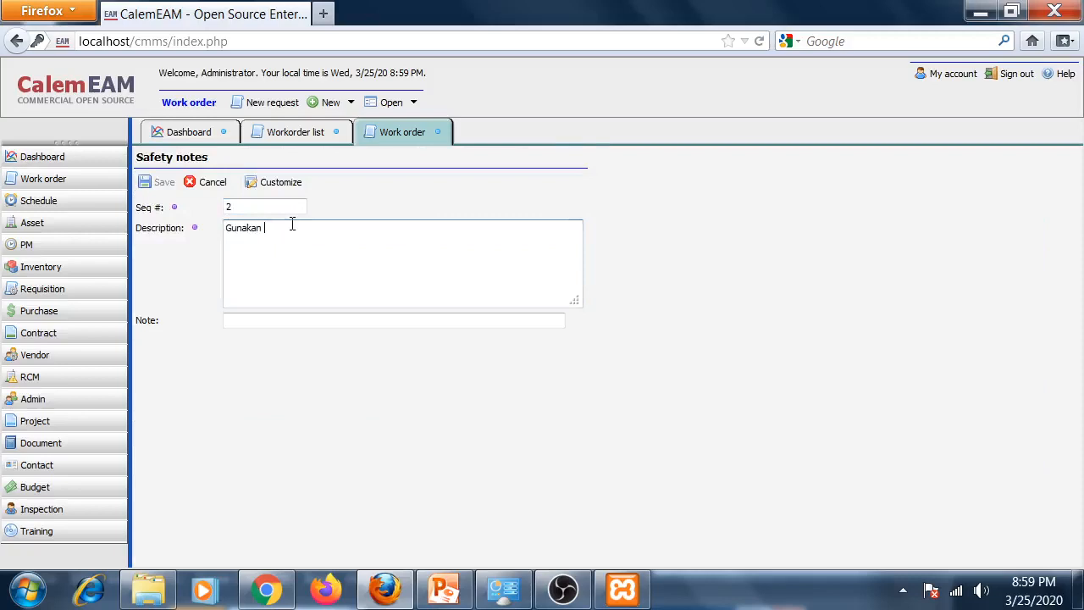
{"action": "type", "text": " Masker"}
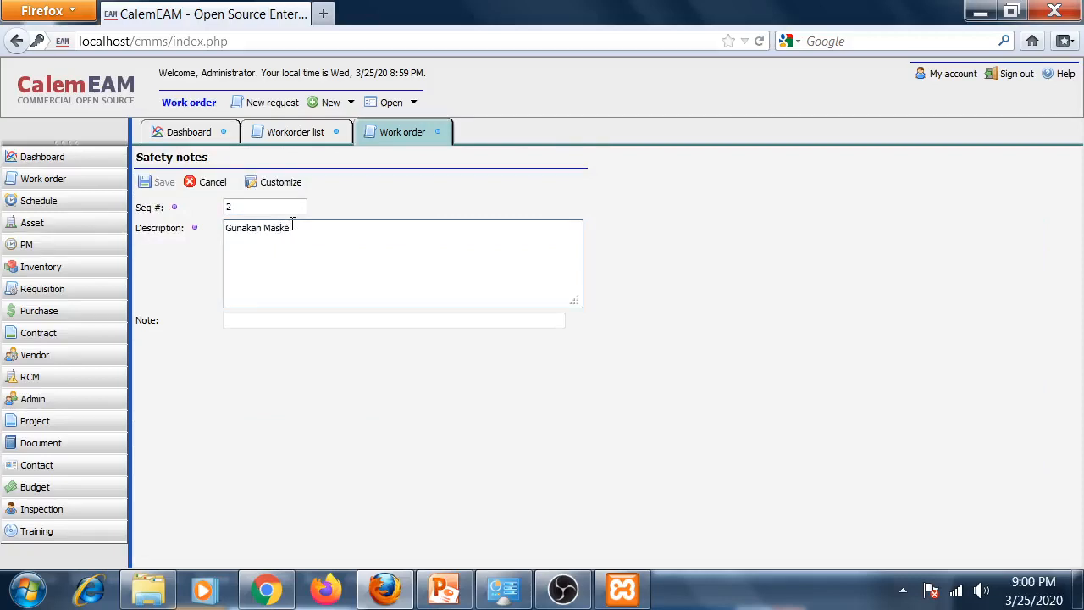
{"action": "key", "text": "Tab"}
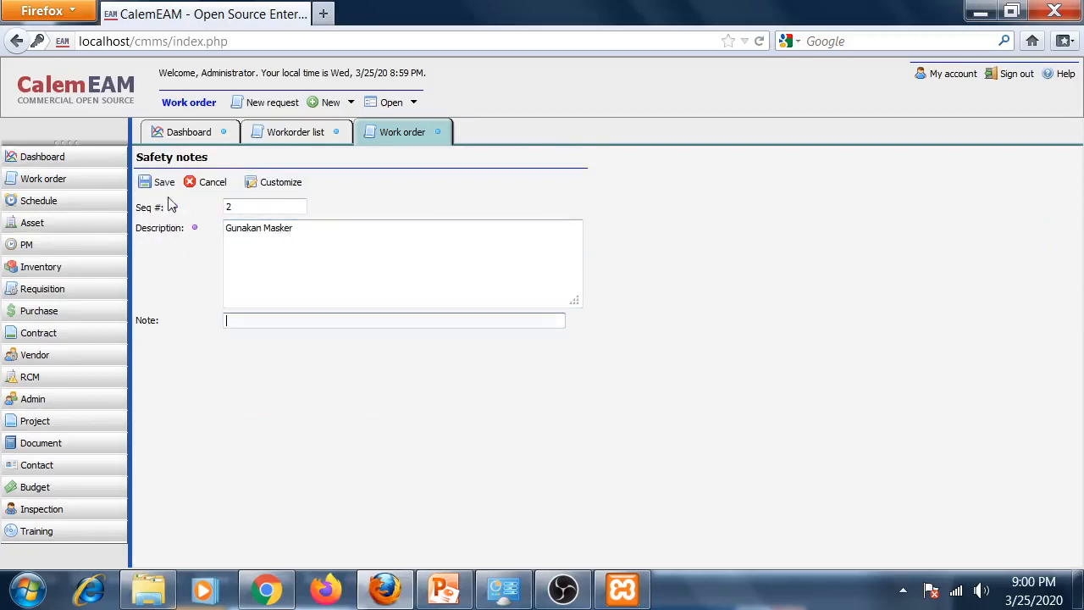
{"action": "left_click", "coordinate": [161, 182]}
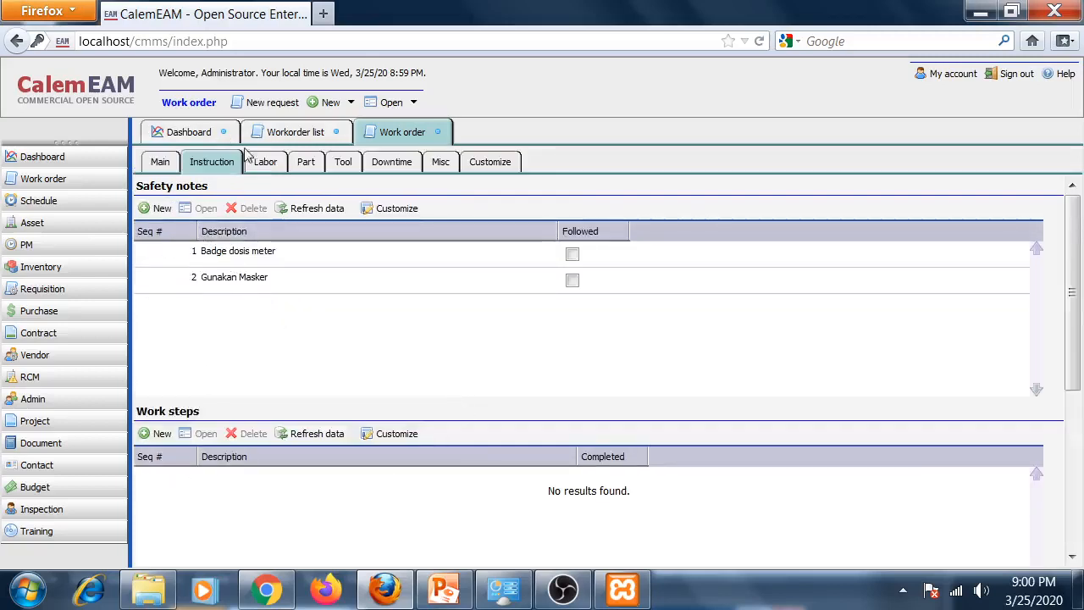
- Add a work step with sequence number 1 and description "Cek Tegangan Jala-jala PLN"
{"action": "scroll", "coordinate": [252, 273], "scroll_direction": "down", "scroll_amount": 2}
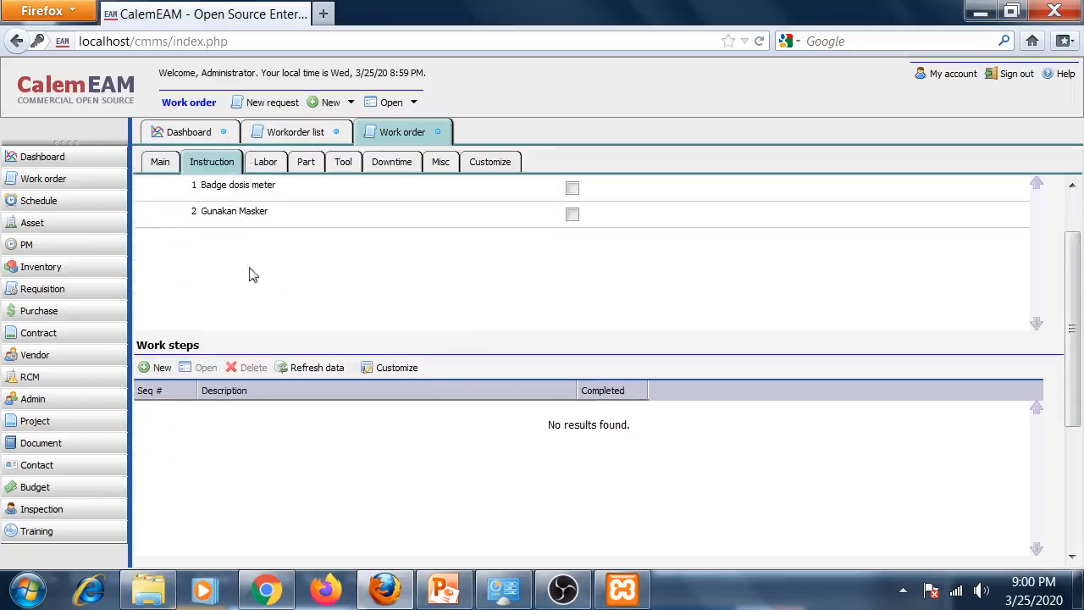
{"action": "left_click", "coordinate": [161, 369]}
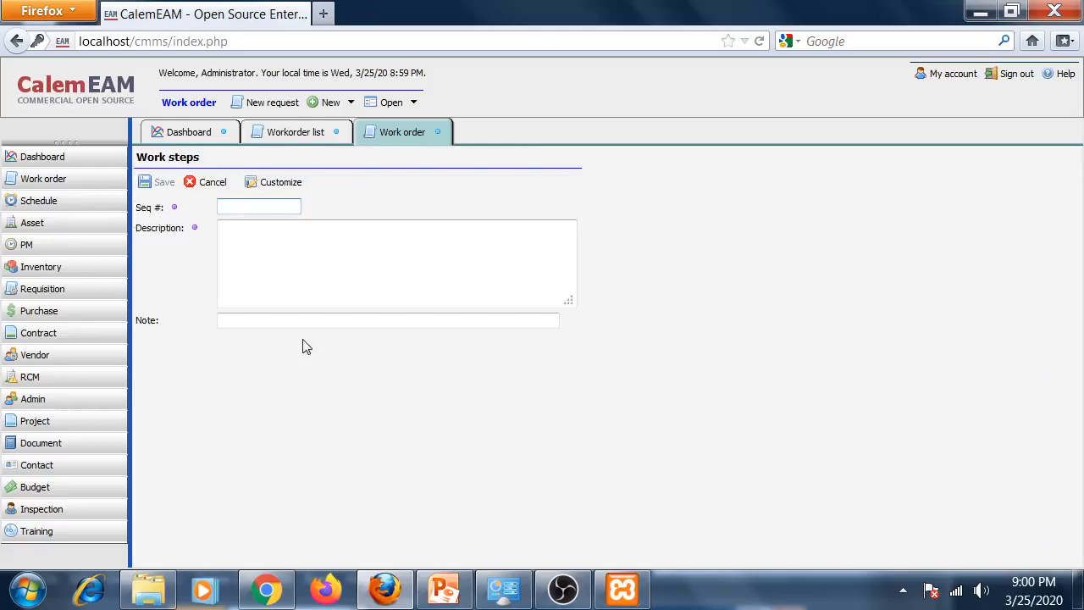
{"action": "type", "text": "1"}
{"action": "left_click", "coordinate": [266, 246]}
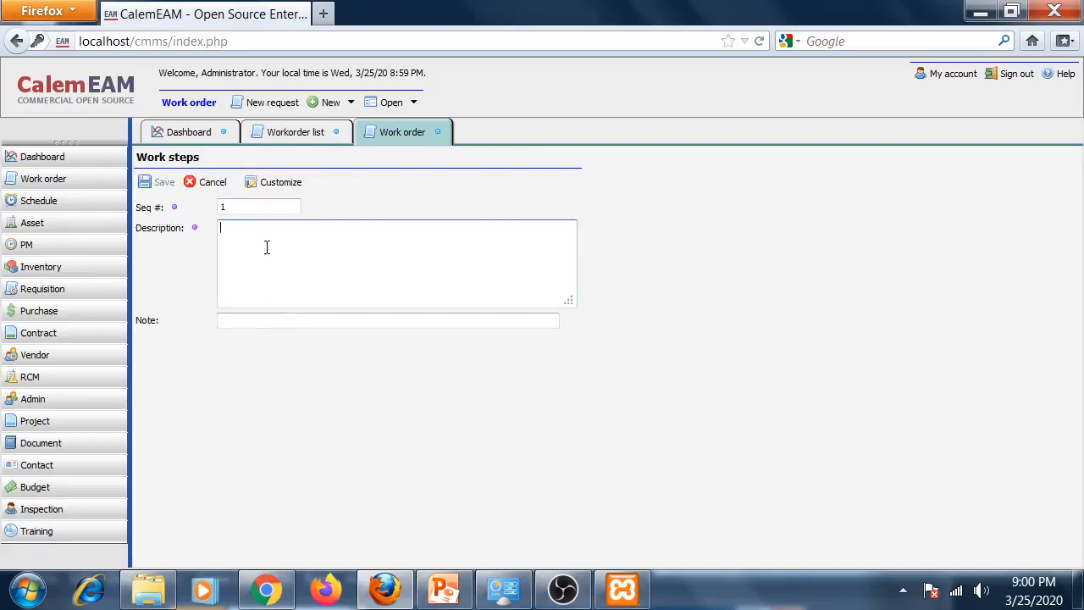
{"action": "type", "text": "Cek "}
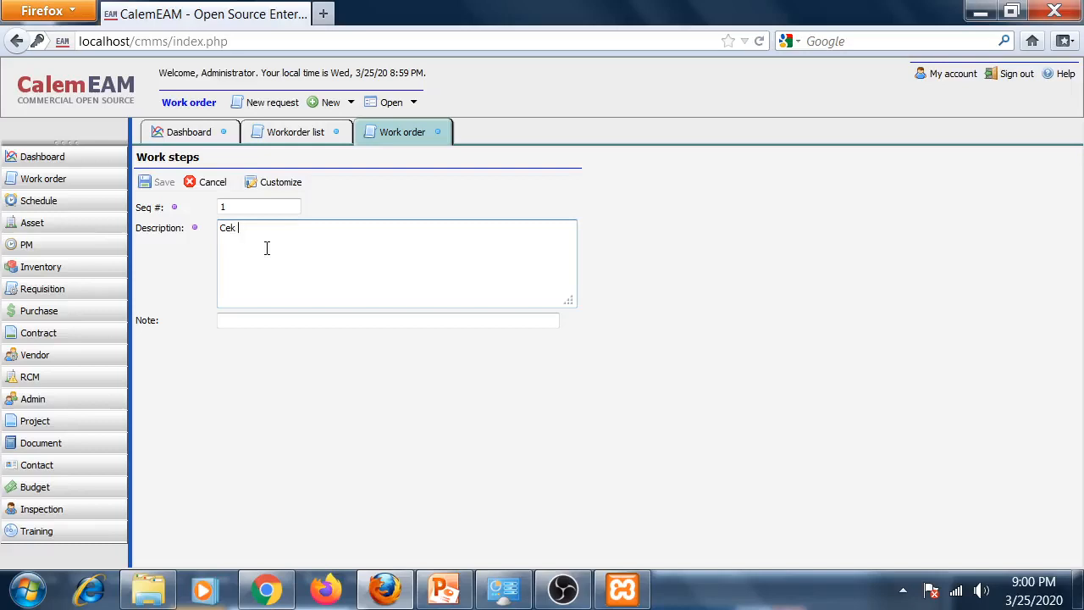
{"action": "type", "text": "Tegangan Jala-jala PLN"}
{"action": "left_click", "coordinate": [161, 181]}
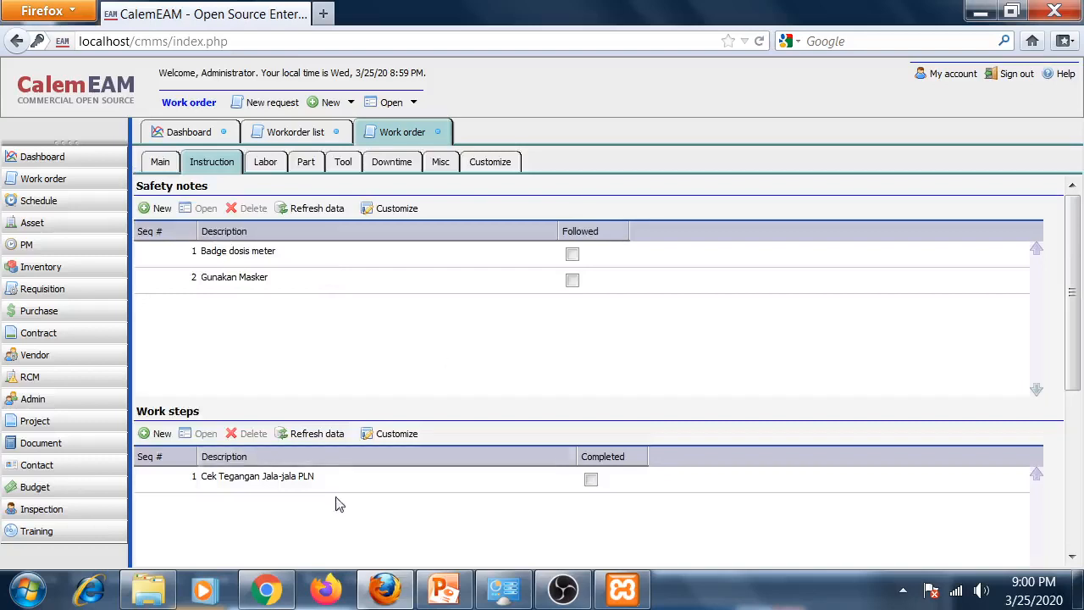
- Add a work step with sequence number 2 and description "Cek Tombol ON/OFF"
{"action": "left_click", "coordinate": [142, 432]}
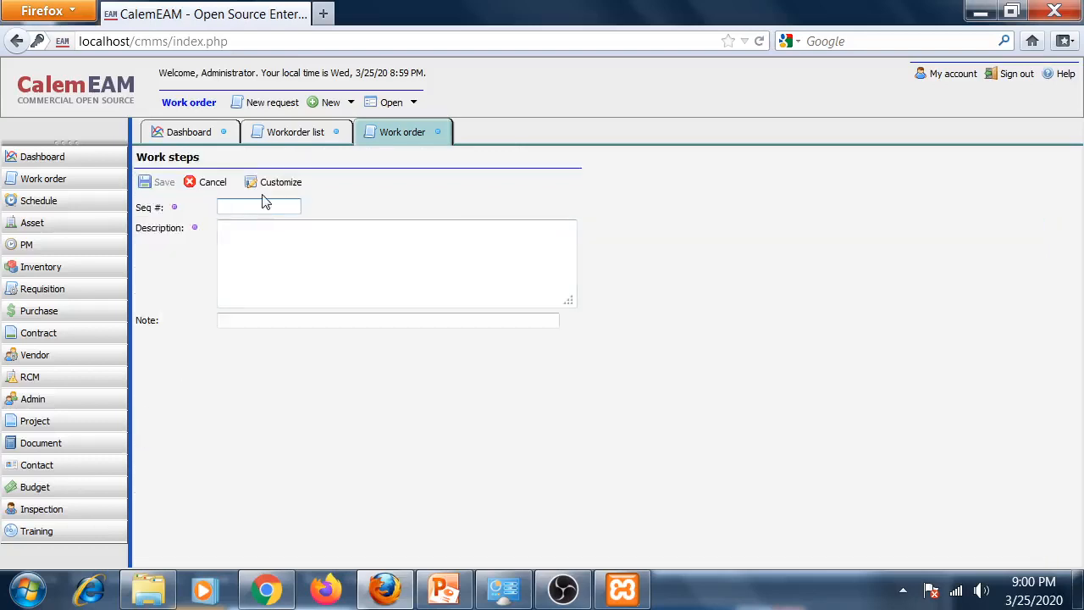
{"action": "type", "text": "2"}
{"action": "left_click", "coordinate": [269, 233]}
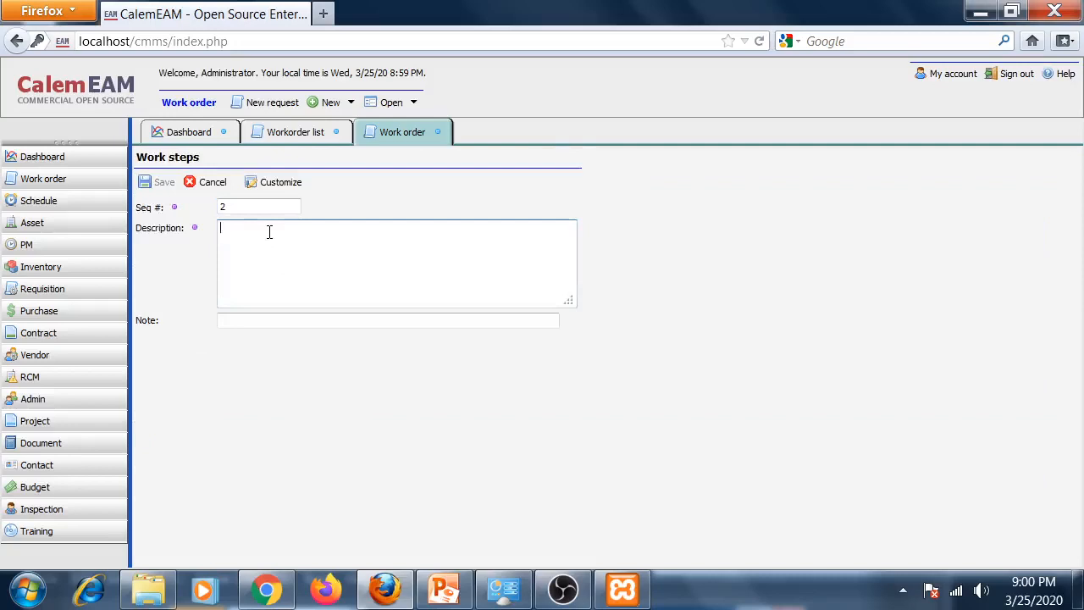
{"action": "type", "text": "cEK"}
{"action": "key", "text": "BackSpace"}
{"action": "key", "text": "BackSpace"}
{"action": "key", "text": "BackSpace"}
{"action": "type", "text": "CD"}
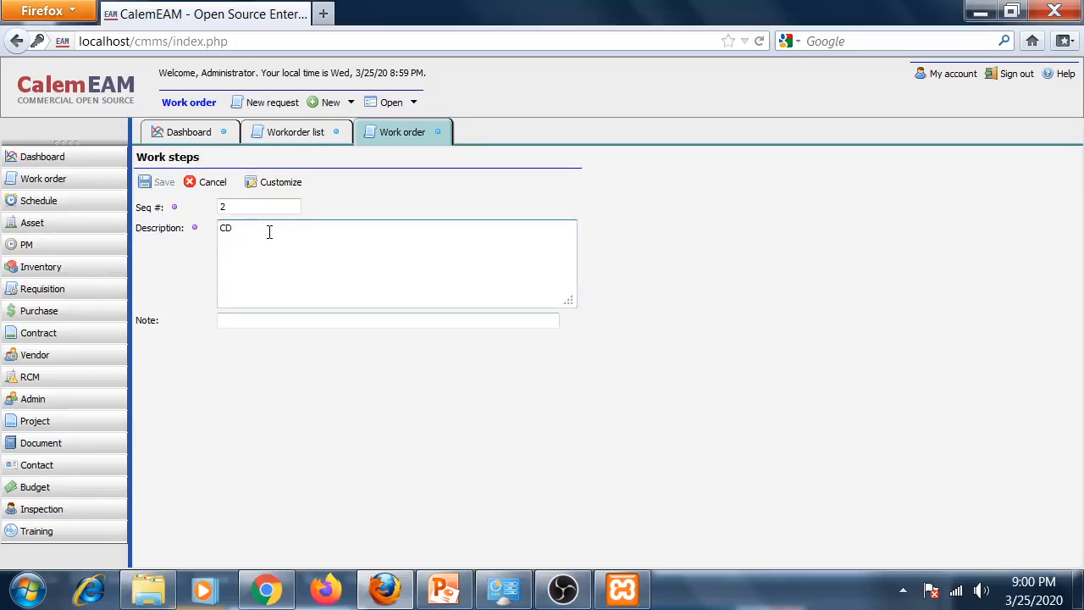
{"action": "key", "text": "BackSpace"}
{"action": "type", "text": "e"}
{"action": "type", "text": "k Tombol ON/OFF"}
{"action": "key", "text": "Tab"}
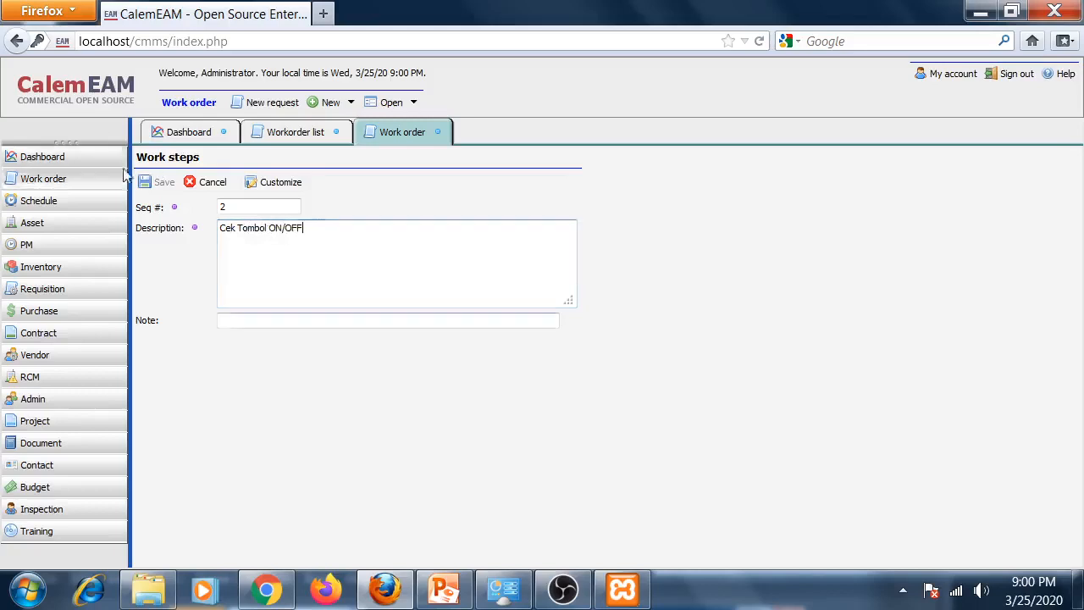
{"action": "left_click", "coordinate": [158, 182]}
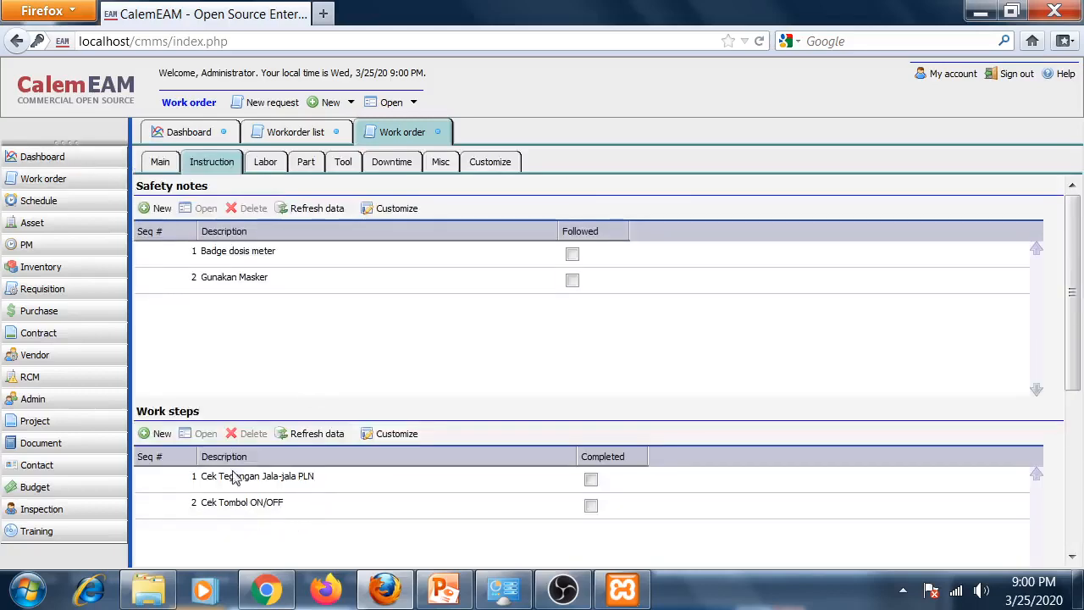
- Add a work step with sequence number 3 and description "Cek lampu kolimator"
{"action": "left_click", "coordinate": [162, 434]}
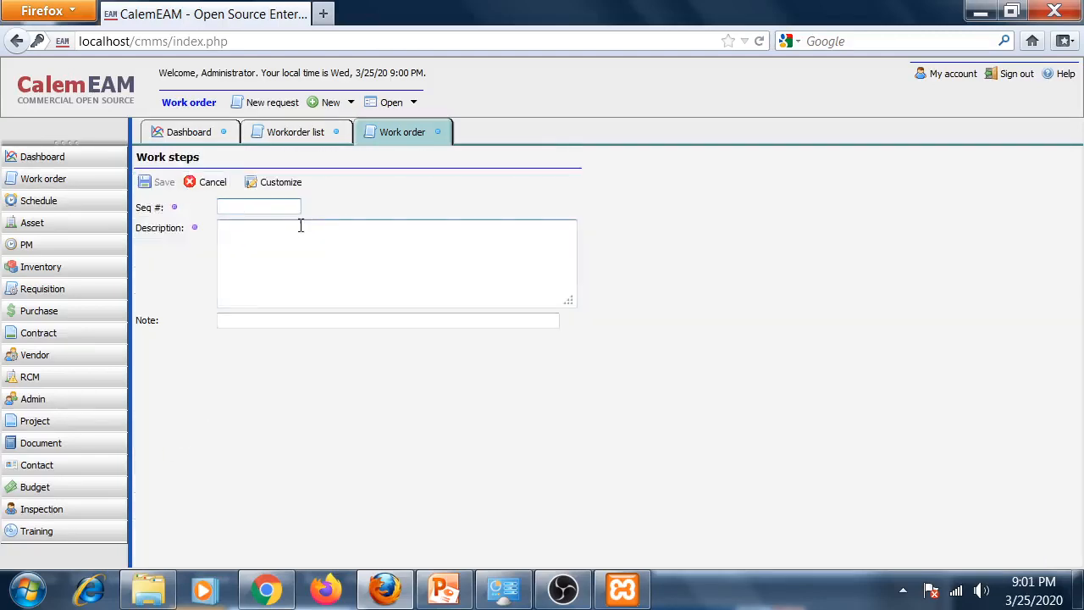
{"action": "type", "text": "2"}
{"action": "left_click", "coordinate": [268, 236]}
{"action": "left_click", "coordinate": [284, 207]}
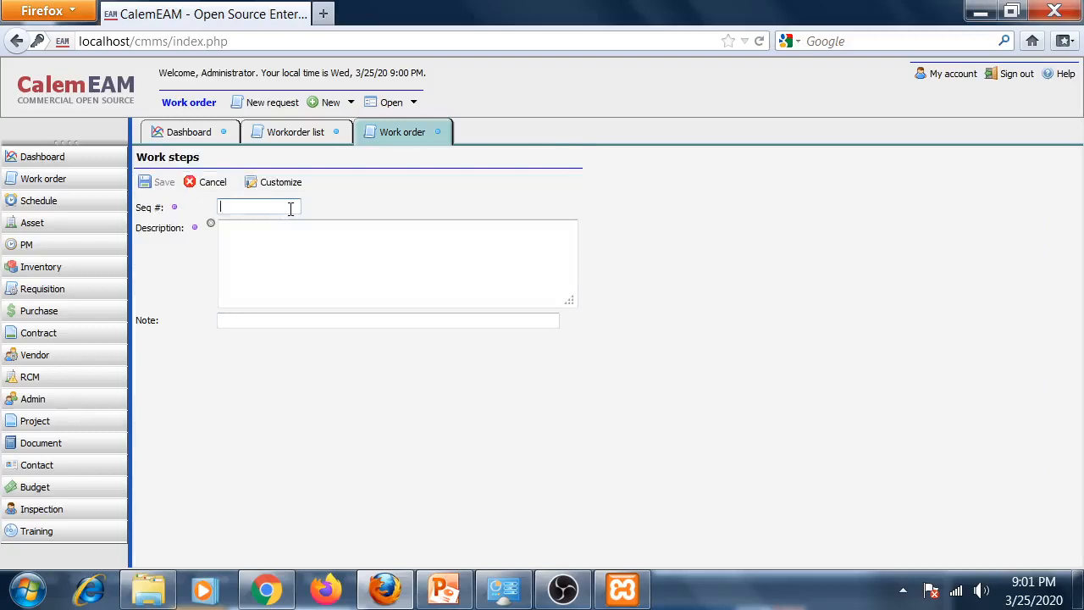
{"action": "type", "text": "3"}
{"action": "key", "text": "Tab"}
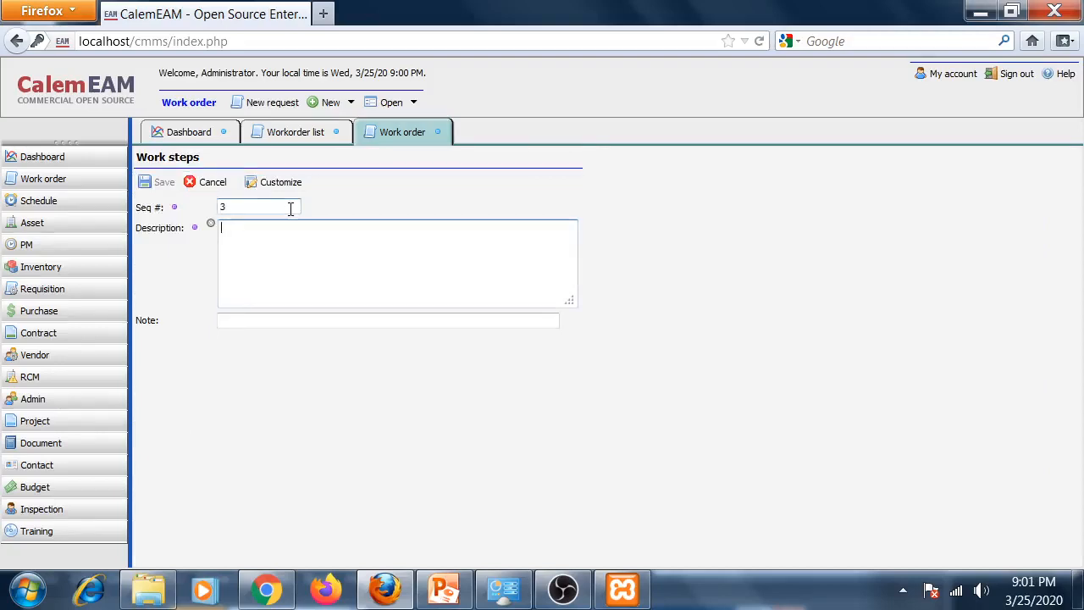
{"action": "type", "text": "G"}
{"action": "type", "text": "unakan"}
{"action": "type", "text": "ek lampu kolimator"}
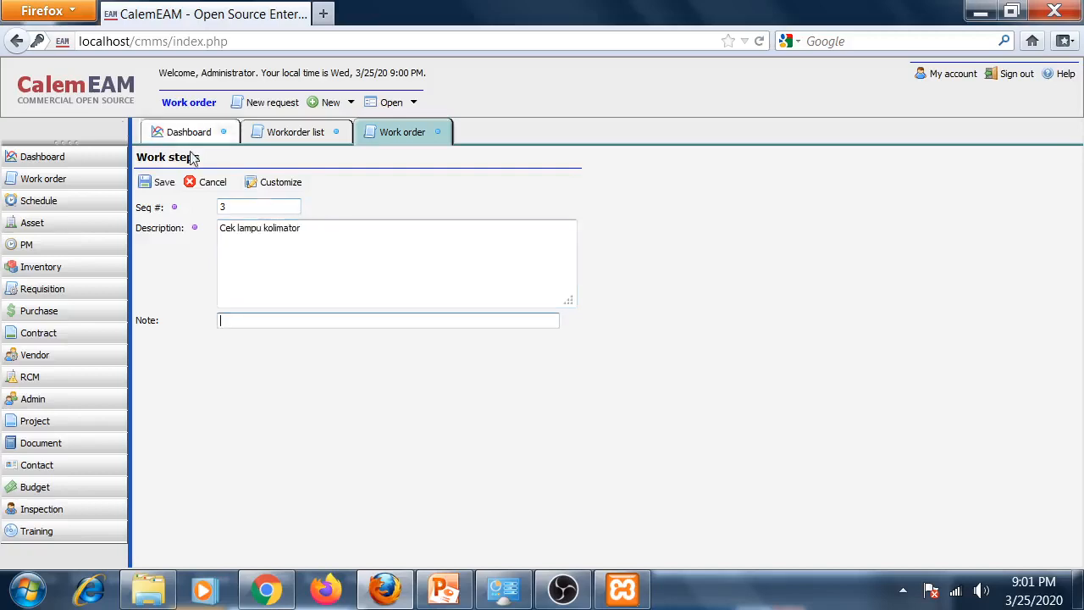
{"action": "left_click", "coordinate": [152, 182]}
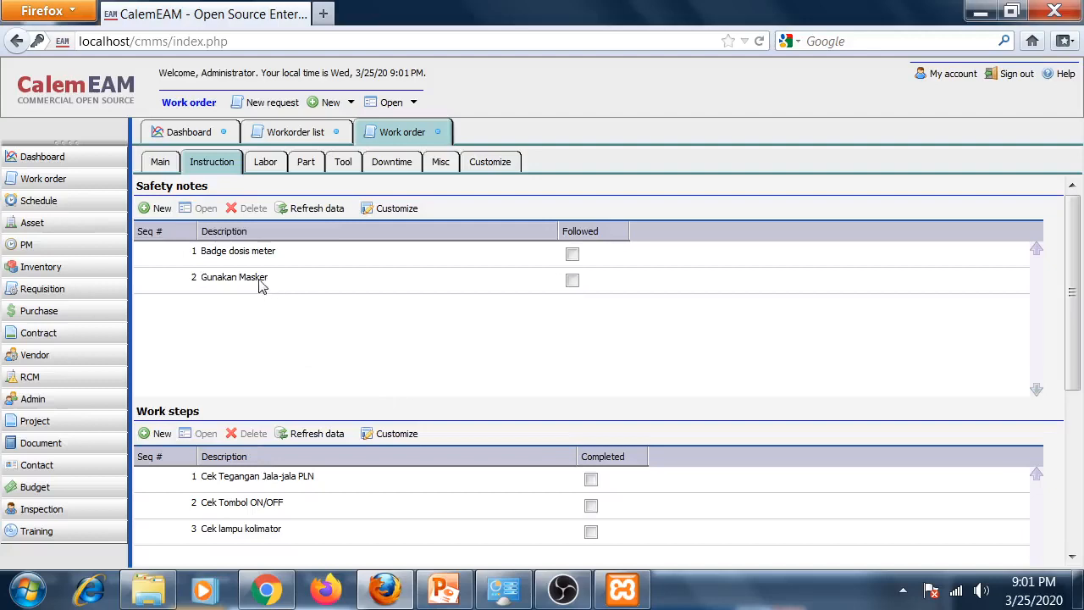
- Review the labor, part and tool sections of the Rontgen-002 work order
{"action": "left_click", "coordinate": [273, 167]}
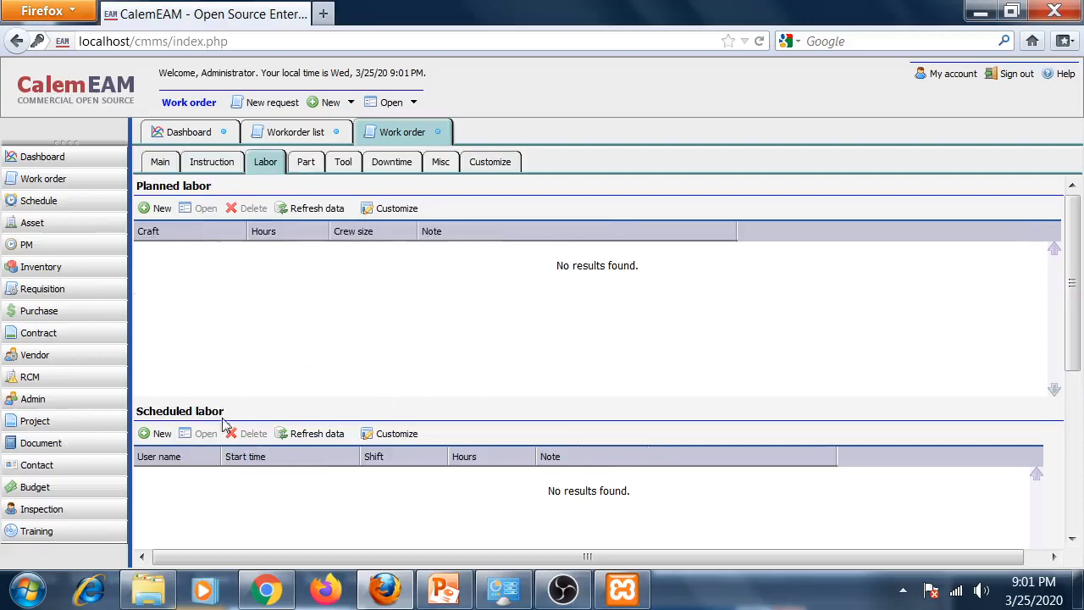
{"action": "left_click", "coordinate": [310, 166]}
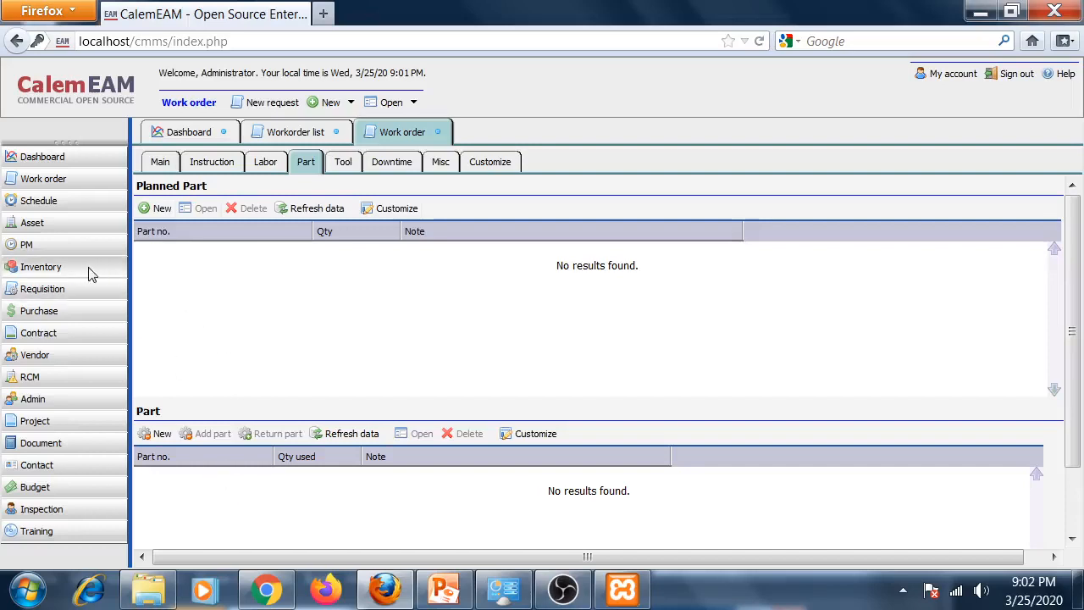
{"action": "left_click", "coordinate": [343, 164]}
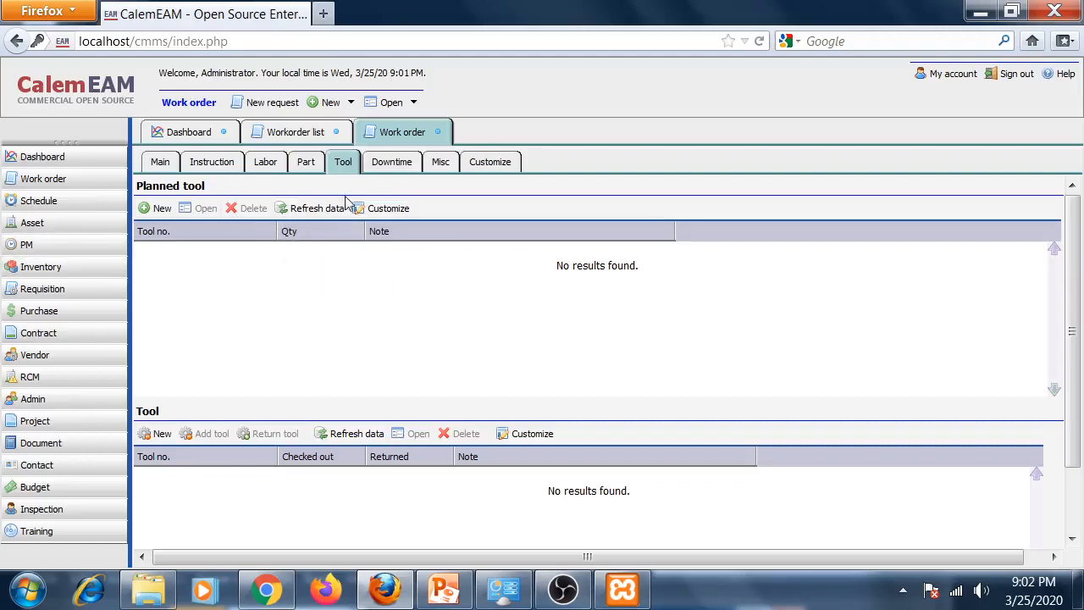
- Close the open work order, search the work order list for asset number ECG-001, and clear the search
{"action": "left_click", "coordinate": [438, 133]}
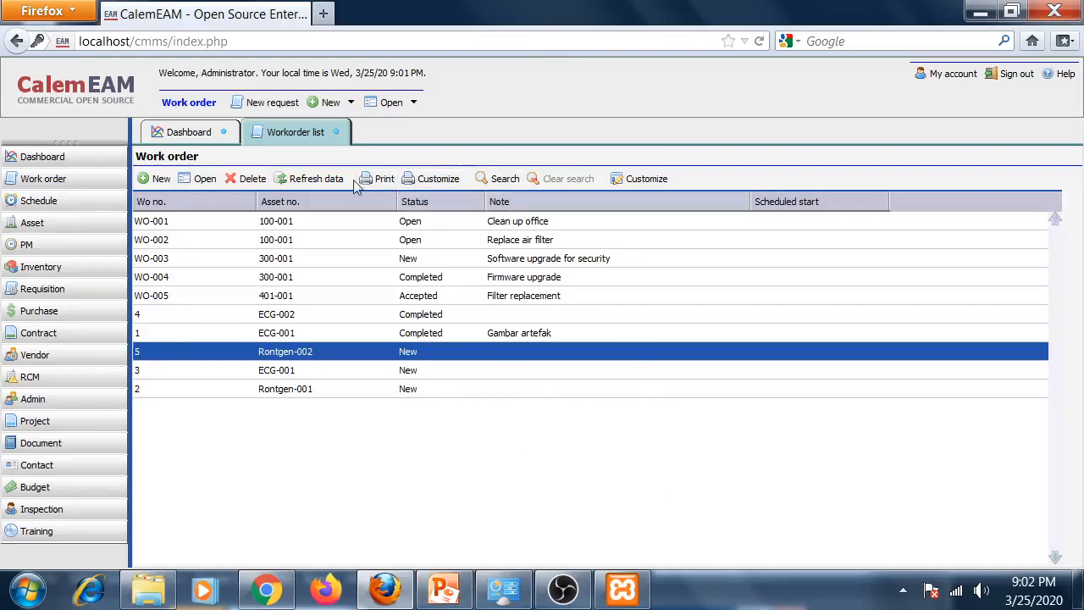
{"action": "left_click", "coordinate": [506, 179]}
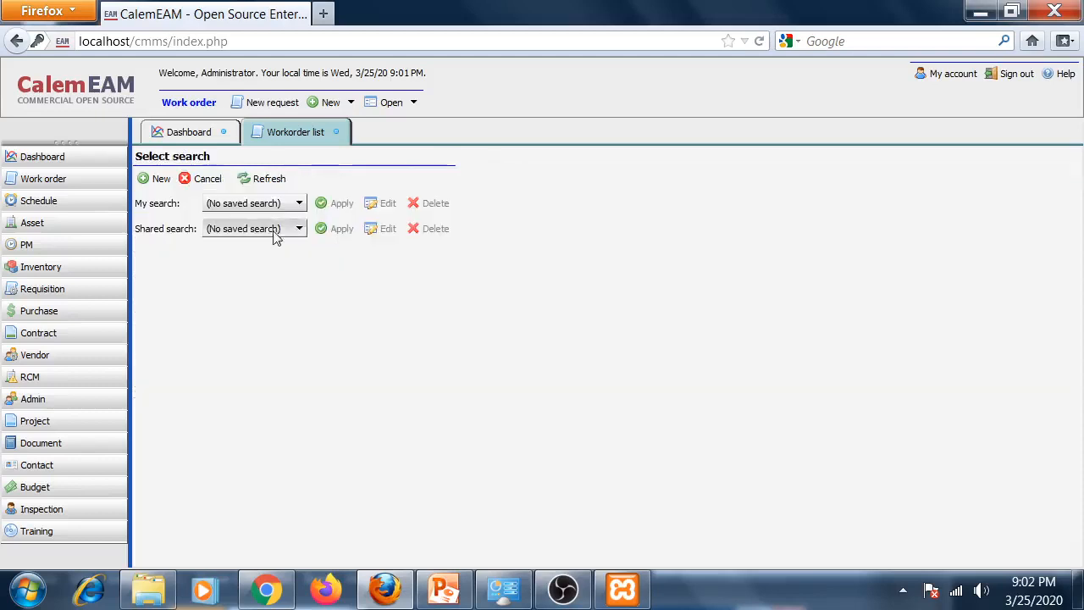
{"action": "left_click", "coordinate": [161, 181]}
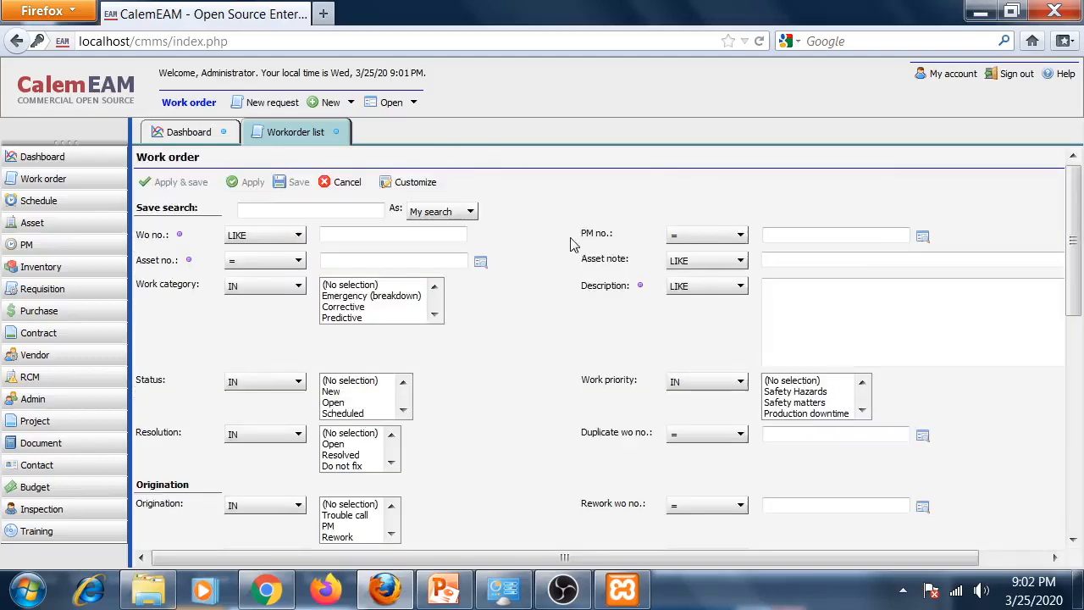
{"action": "left_click", "coordinate": [481, 263]}
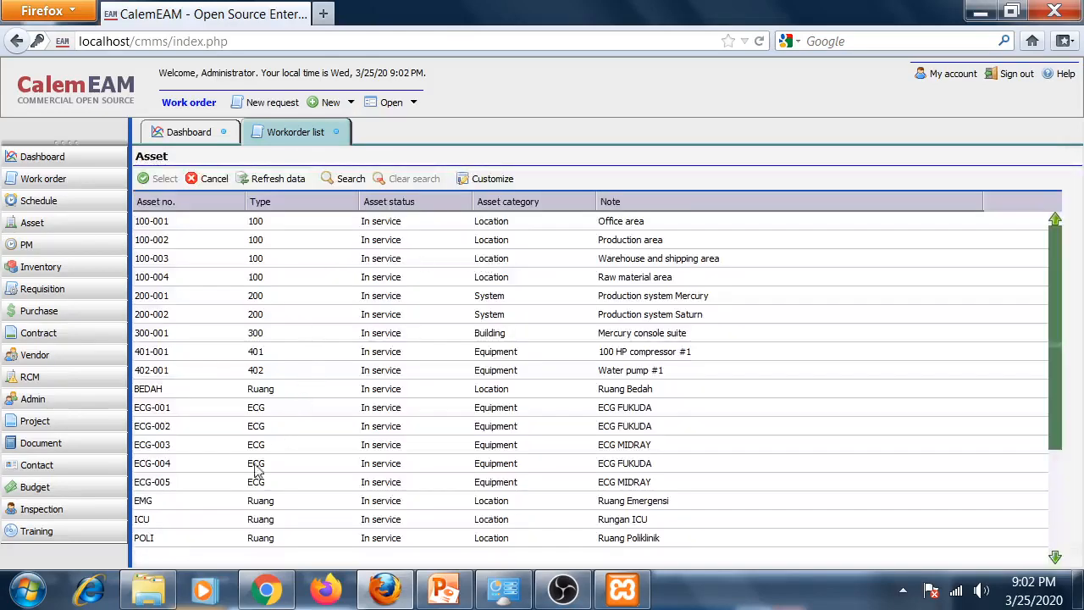
{"action": "left_click", "coordinate": [155, 411]}
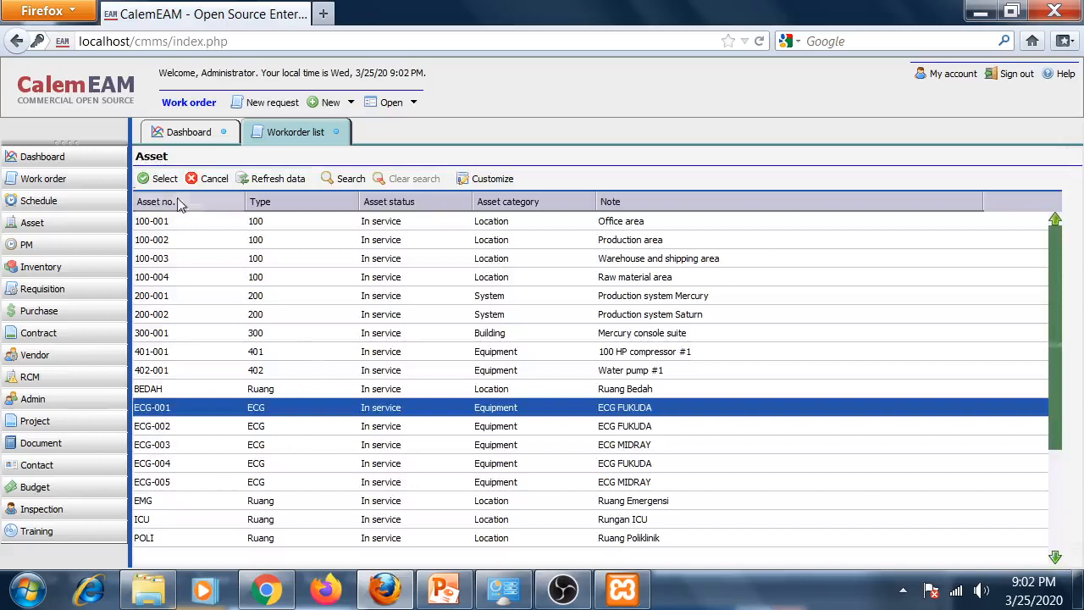
{"action": "left_click", "coordinate": [154, 182]}
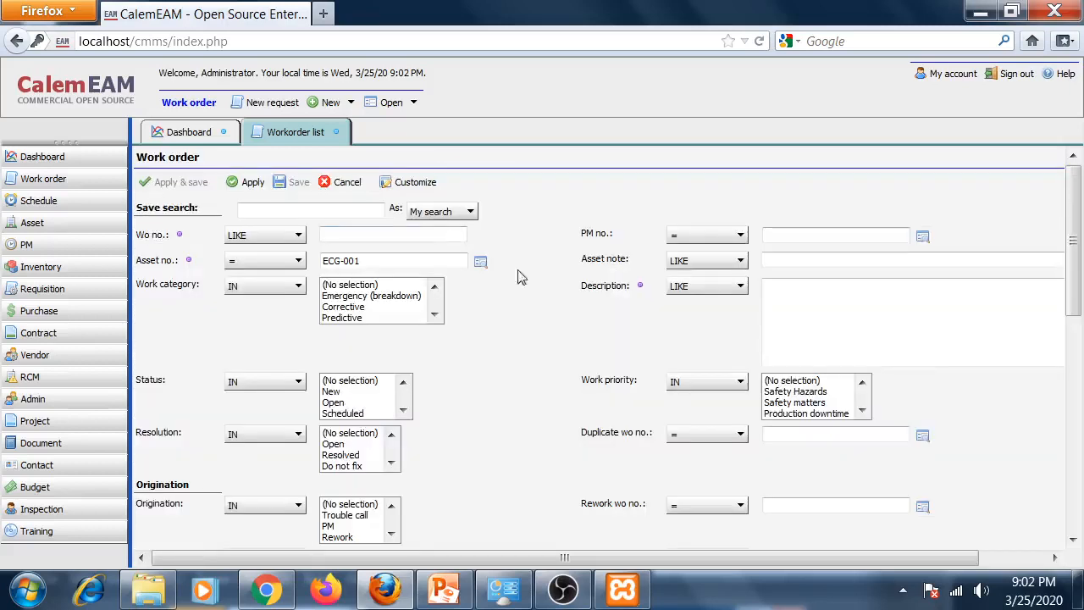
{"action": "left_click", "coordinate": [250, 184]}
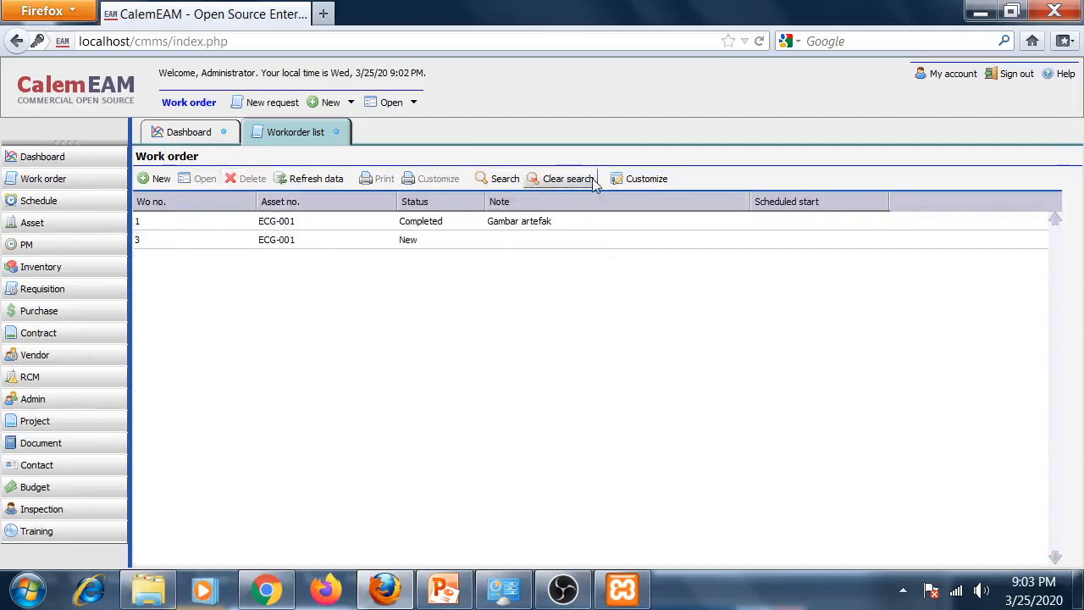
{"action": "left_click", "coordinate": [563, 178]}
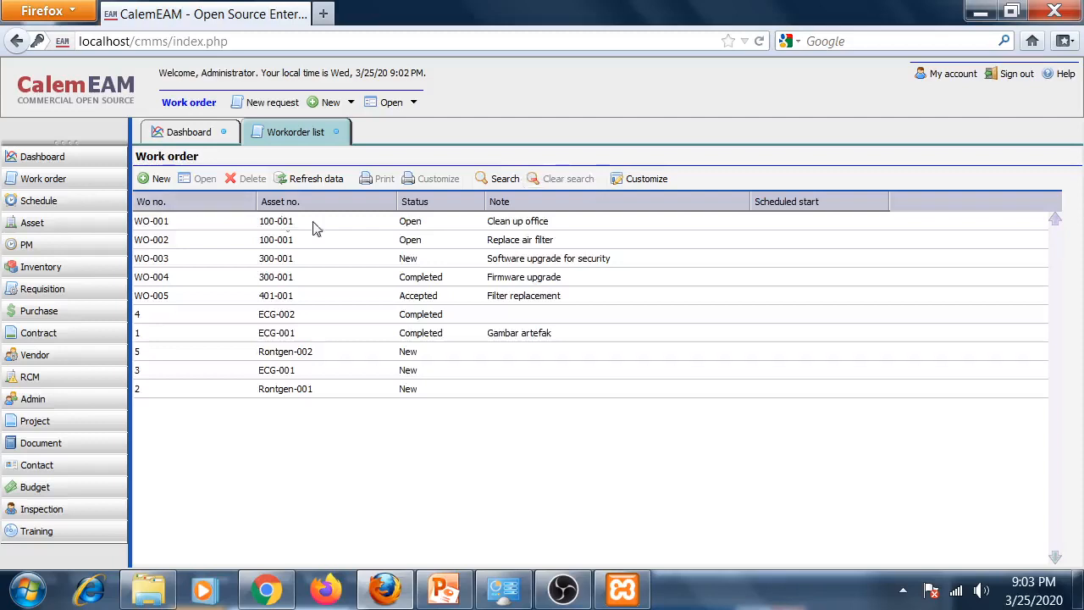
- Search the work order list for records with asset number Rontgen-002
{"action": "left_click", "coordinate": [502, 179]}
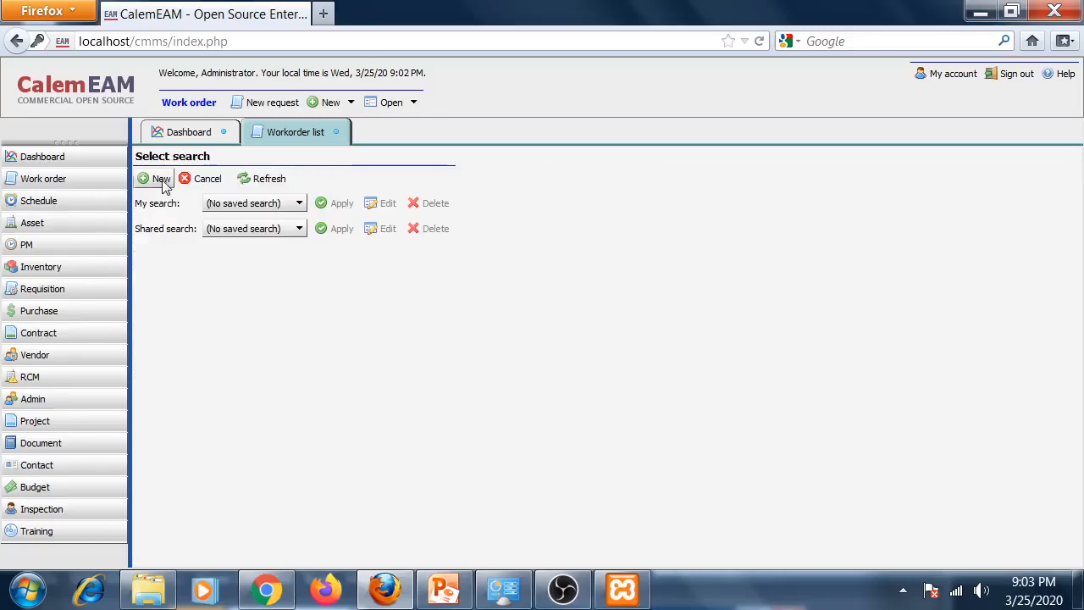
{"action": "left_click", "coordinate": [161, 180]}
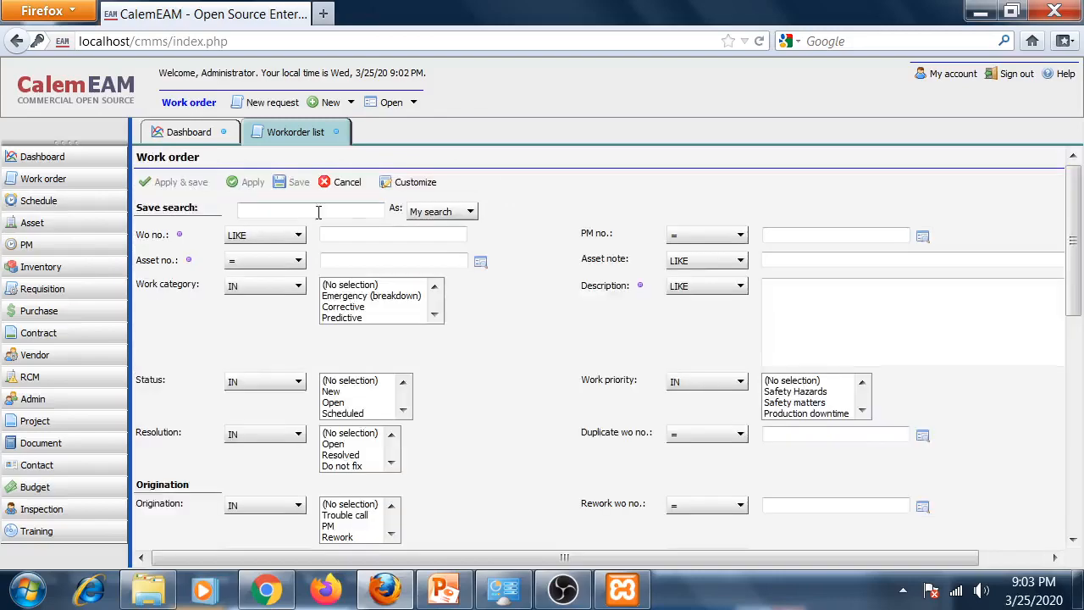
{"action": "left_click", "coordinate": [479, 264]}
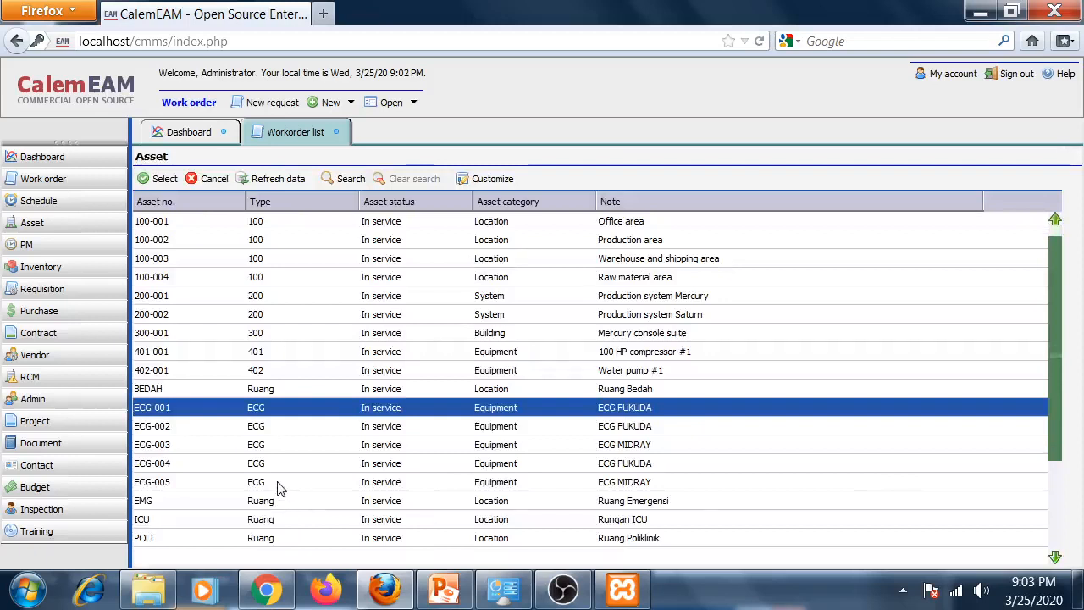
{"action": "scroll", "coordinate": [279, 489], "scroll_direction": "down", "scroll_amount": 1}
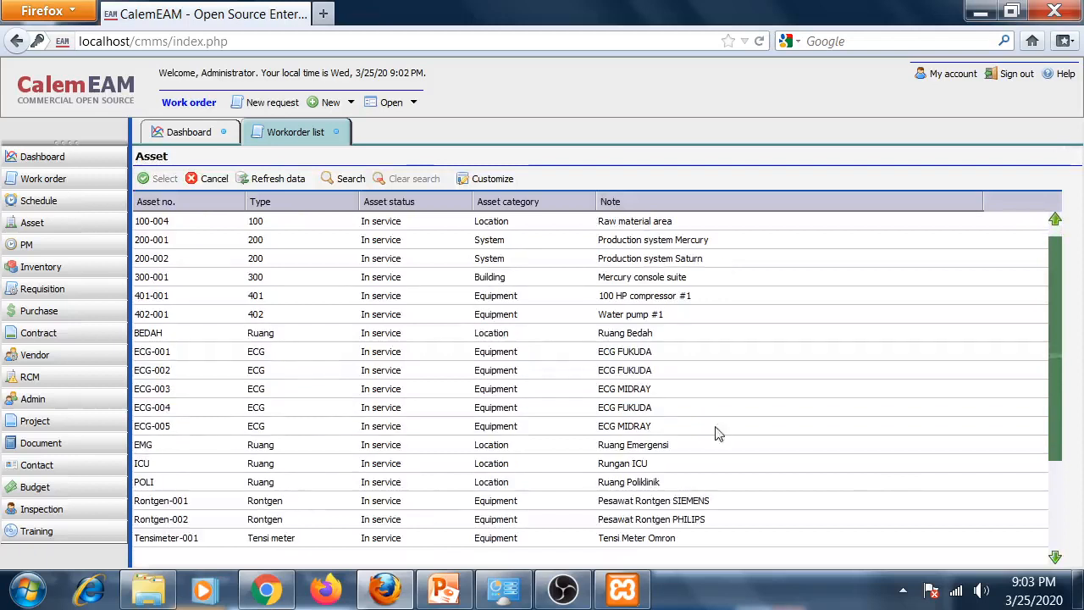
{"action": "left_click", "coordinate": [238, 523]}
{"action": "left_click", "coordinate": [161, 179]}
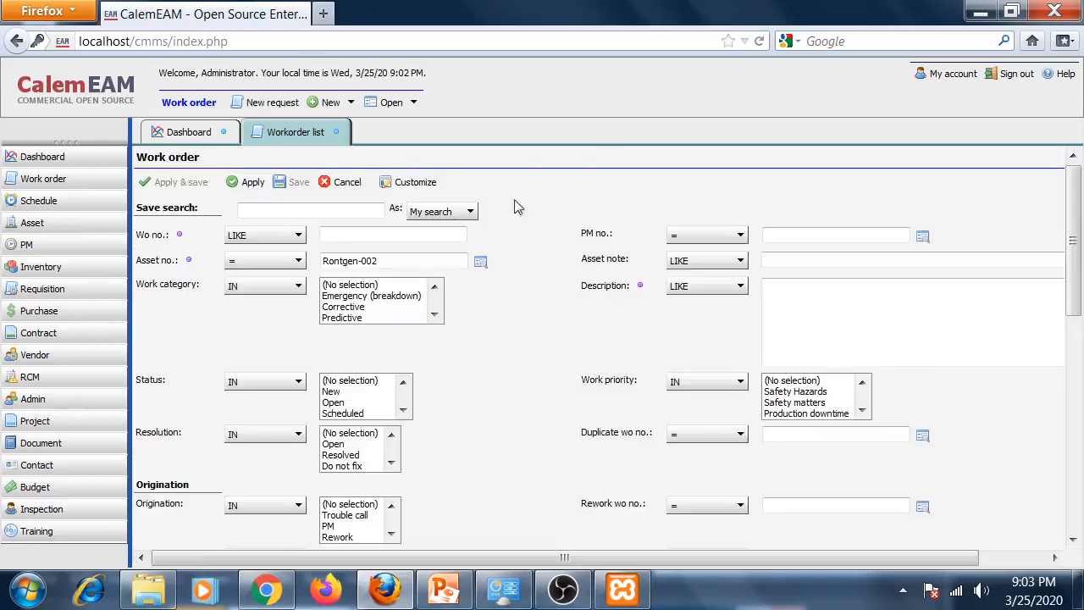
{"action": "left_click", "coordinate": [249, 181]}
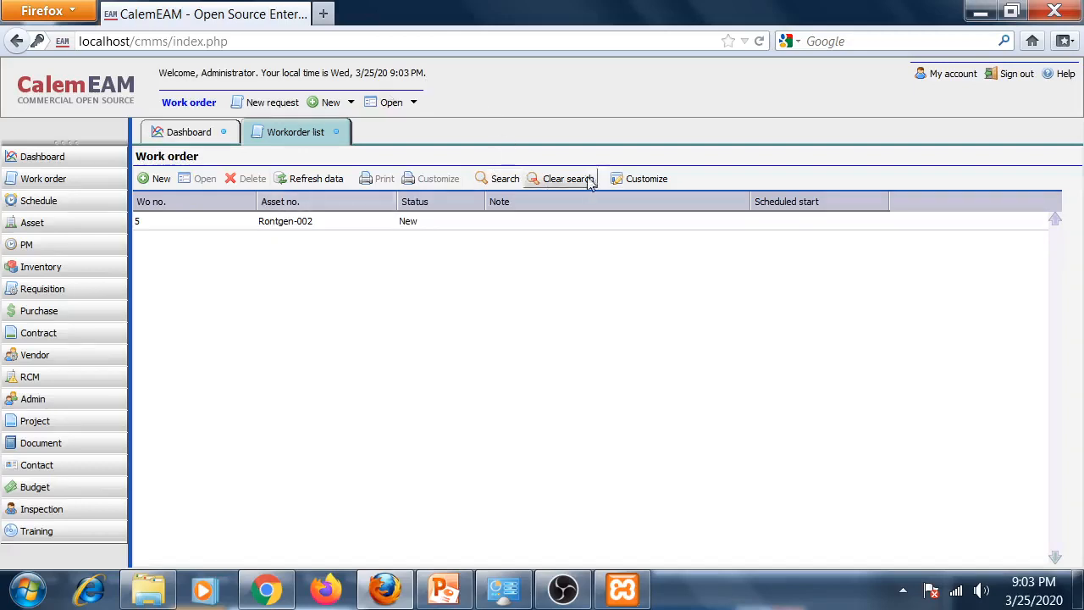
- Clear the asset search and narrow the Note column of the work order list
{"action": "left_click", "coordinate": [559, 179]}
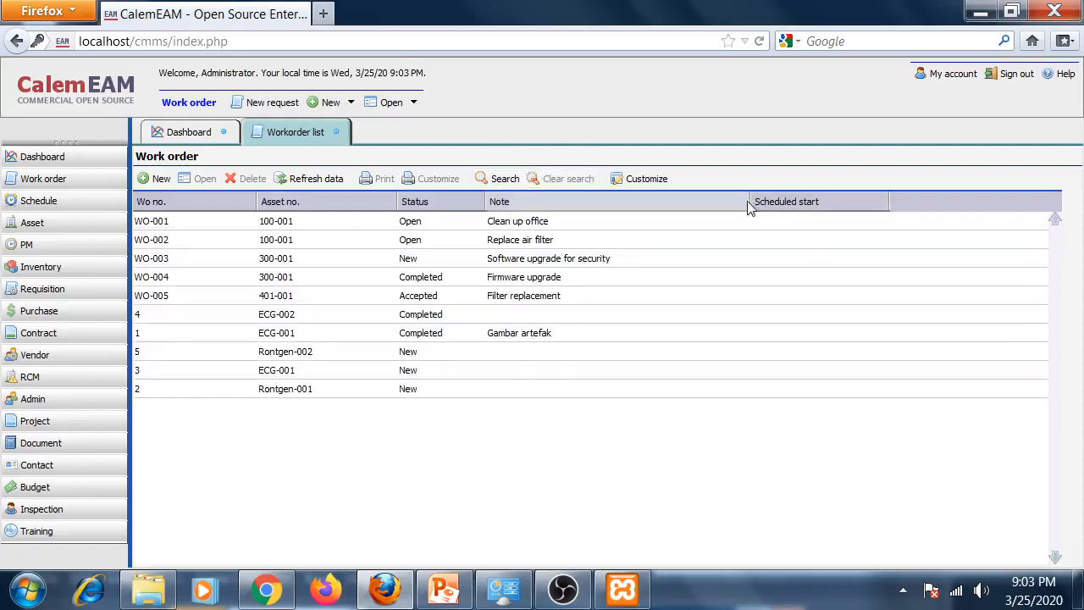
{"action": "left_click_drag", "start_coordinate": [749, 207], "coordinate": [660, 214]}
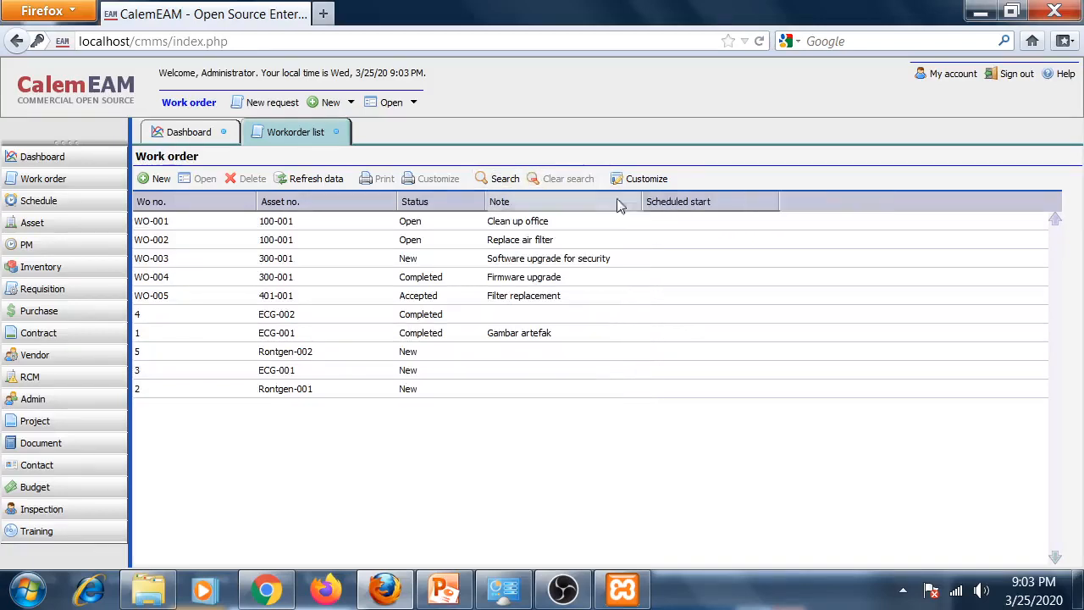
- Search the work orders by Assigned by, choosing the last Teknik Medik user in the user list
{"action": "left_click", "coordinate": [503, 180]}
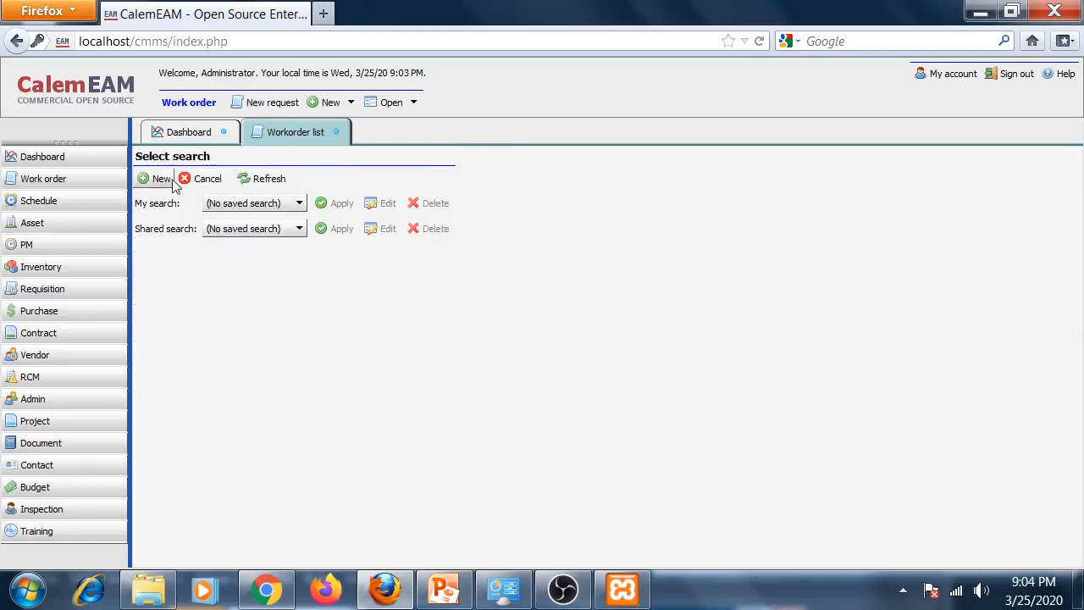
{"action": "left_click", "coordinate": [161, 179]}
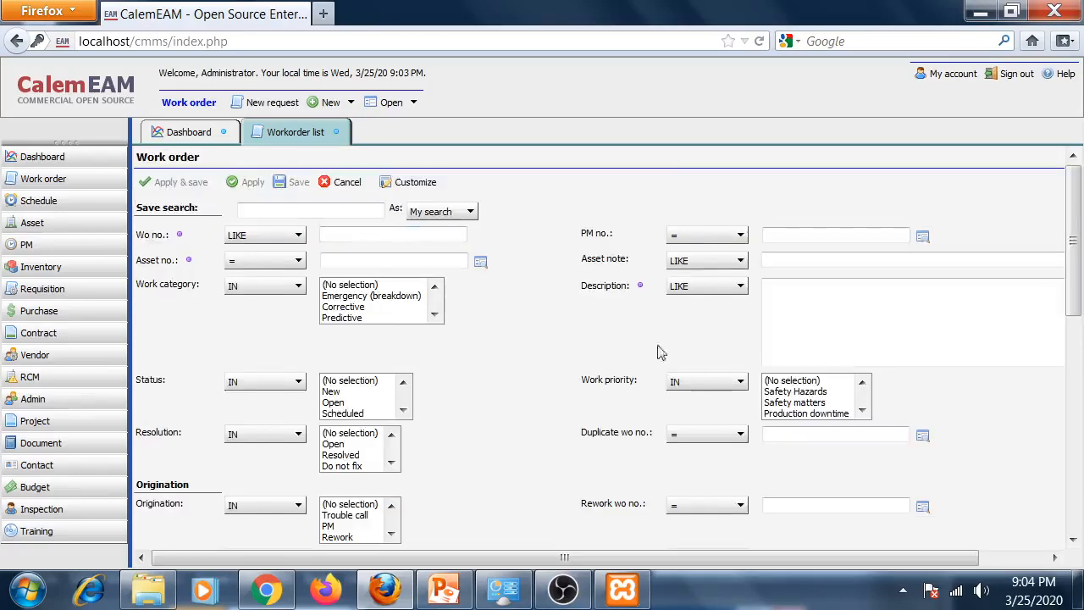
{"action": "scroll", "coordinate": [802, 432], "scroll_direction": "down", "scroll_amount": 3}
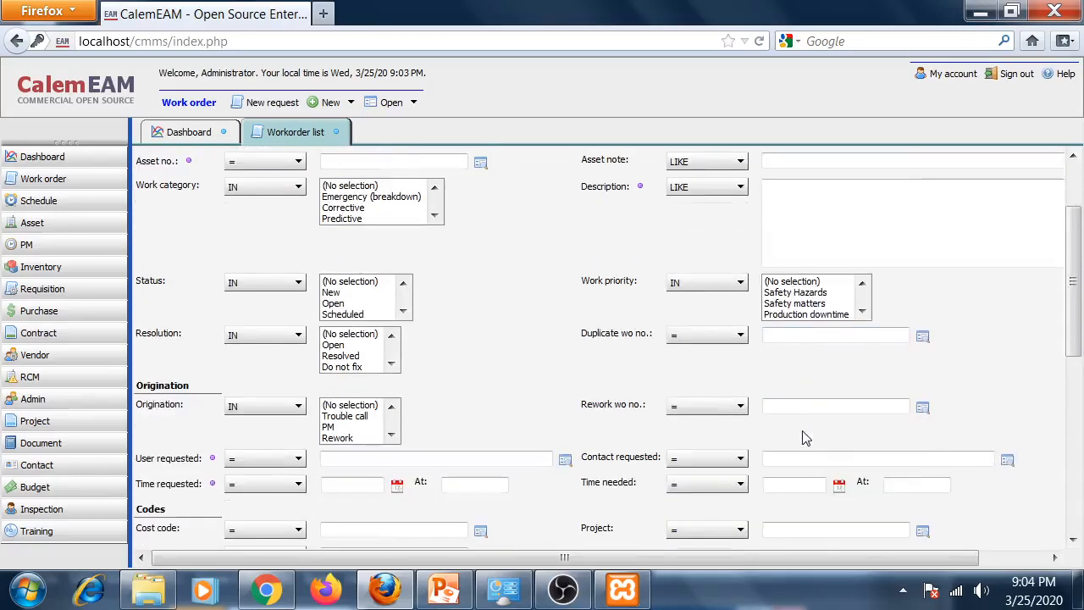
{"action": "scroll", "coordinate": [373, 481], "scroll_direction": "down", "scroll_amount": 1}
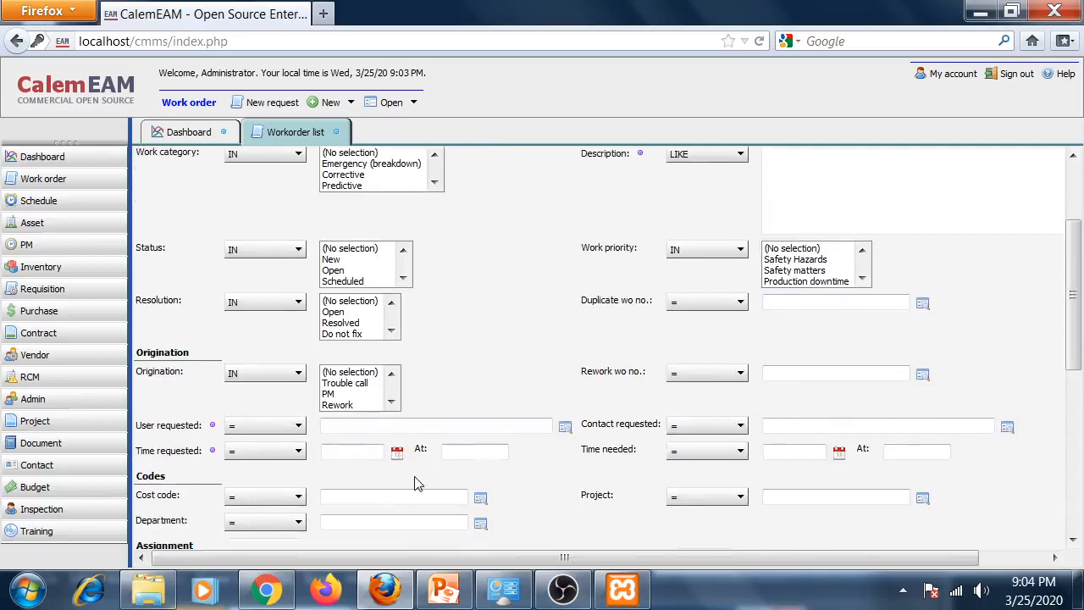
{"action": "scroll", "coordinate": [453, 530], "scroll_direction": "down", "scroll_amount": 1}
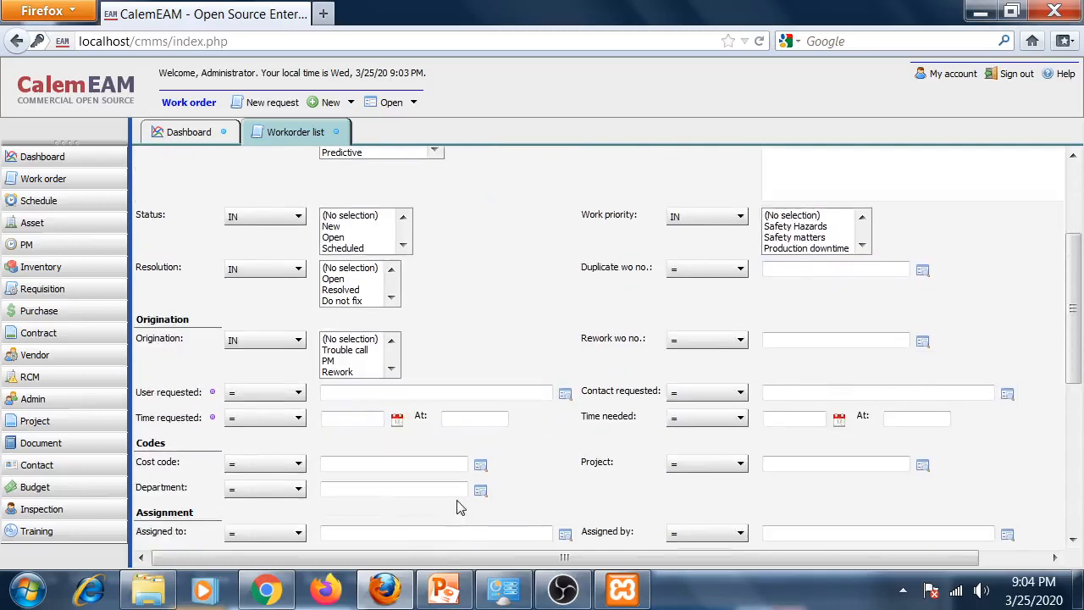
{"action": "scroll", "coordinate": [458, 507], "scroll_direction": "down", "scroll_amount": 1}
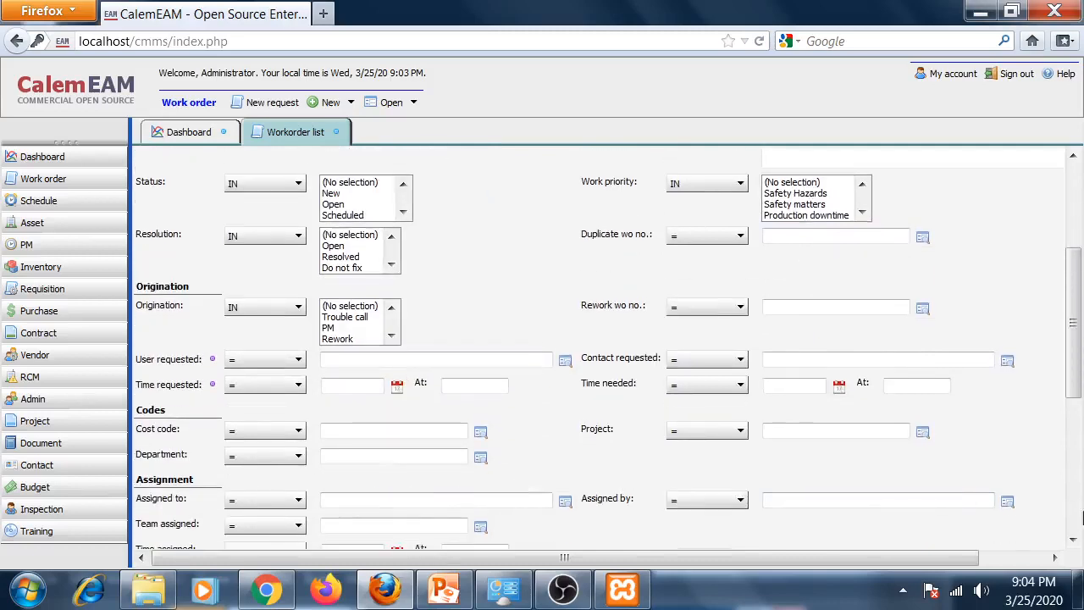
{"action": "left_click", "coordinate": [1007, 501]}
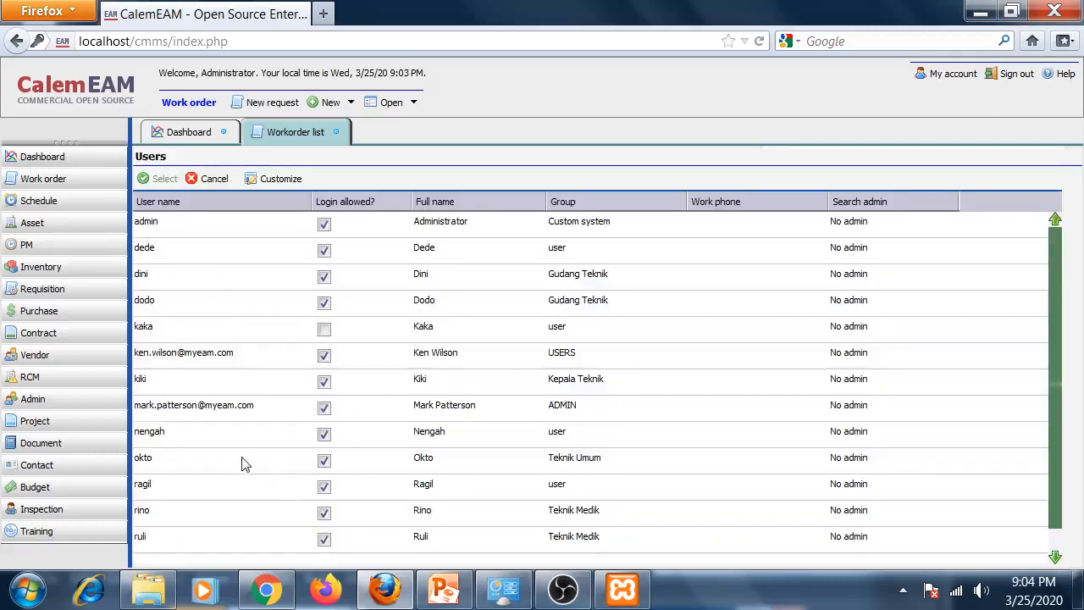
{"action": "scroll", "coordinate": [245, 464], "scroll_direction": "down", "scroll_amount": 1}
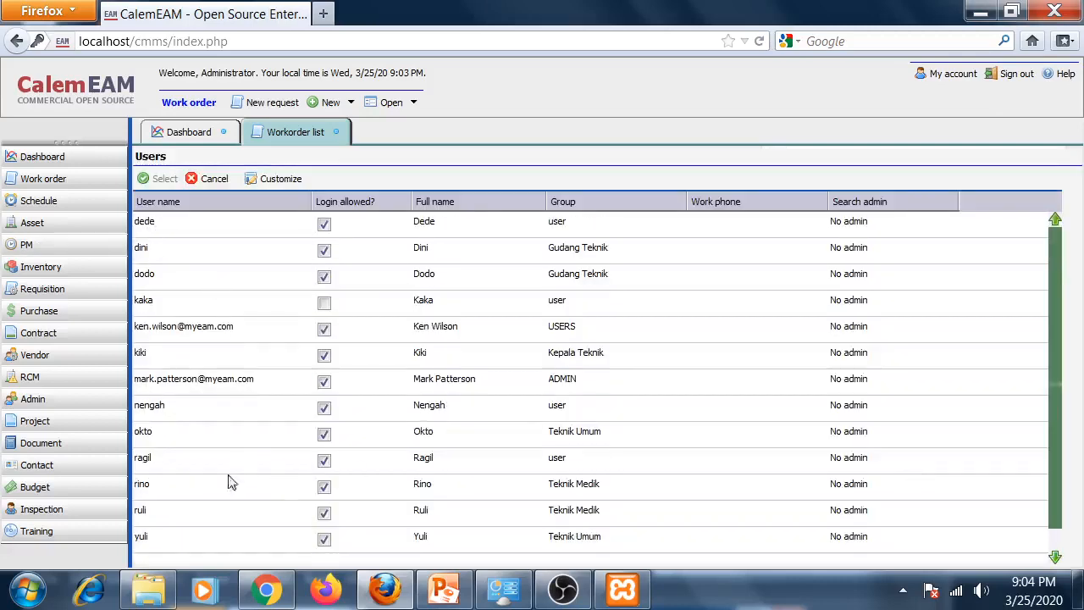
{"action": "left_click", "coordinate": [178, 515]}
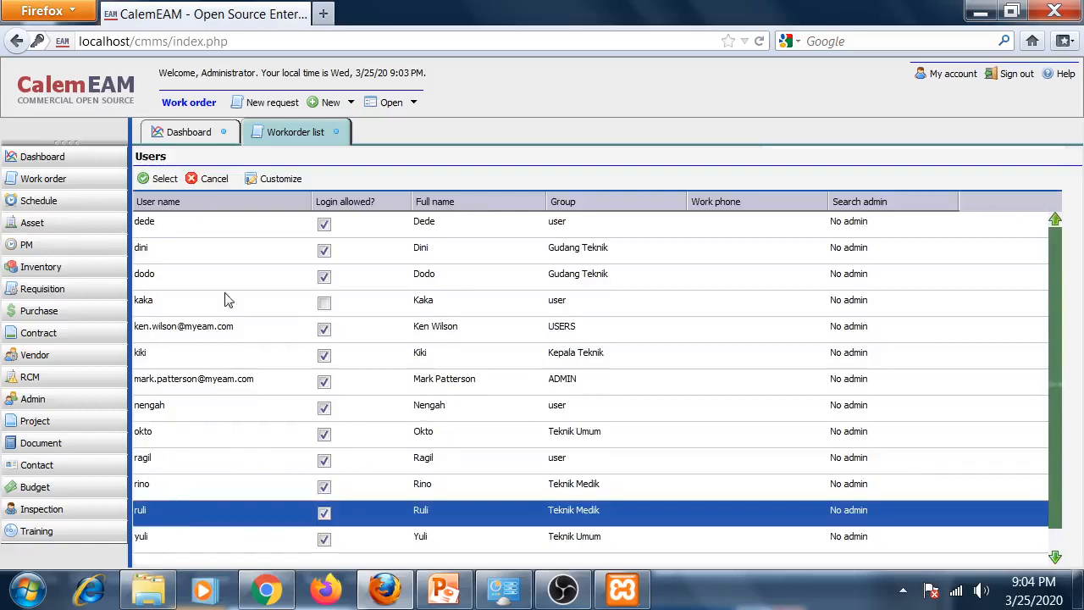
{"action": "left_click", "coordinate": [159, 179]}
{"action": "scroll", "coordinate": [237, 186], "scroll_direction": "up", "scroll_amount": 3}
{"action": "scroll", "coordinate": [246, 199], "scroll_direction": "up", "scroll_amount": 1}
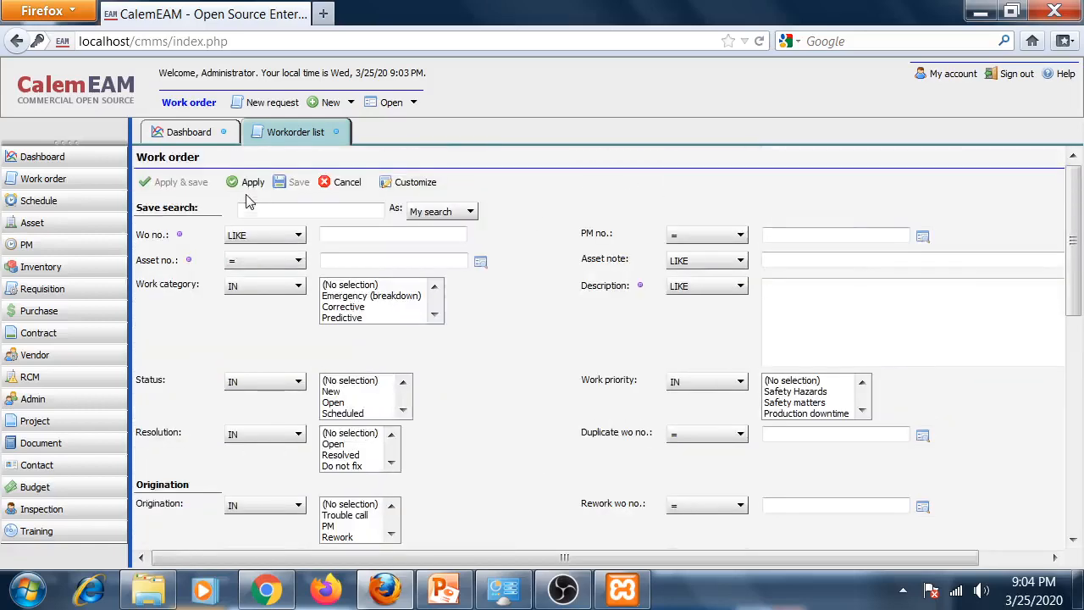
{"action": "left_click", "coordinate": [252, 183]}
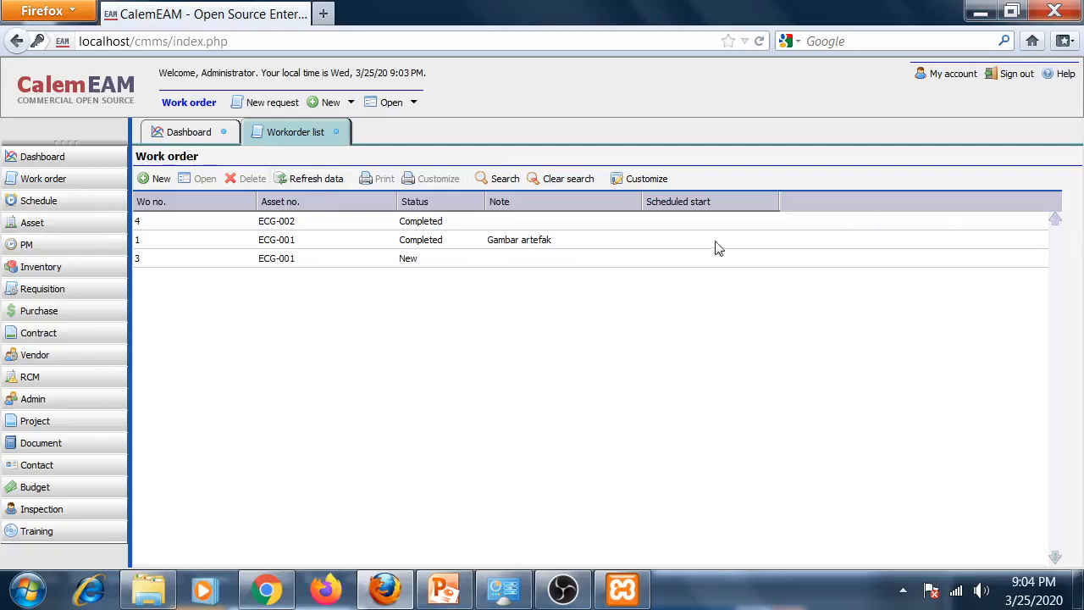
- Add the Assigned by column to the work order list and clear the search
{"action": "right_click", "coordinate": [755, 201]}
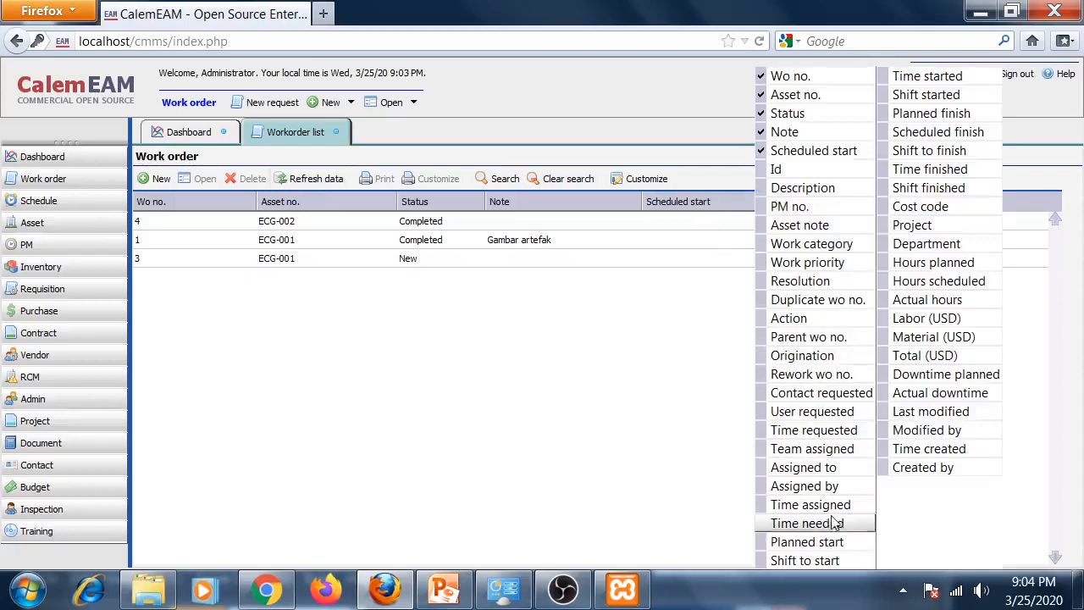
{"action": "left_click", "coordinate": [804, 486]}
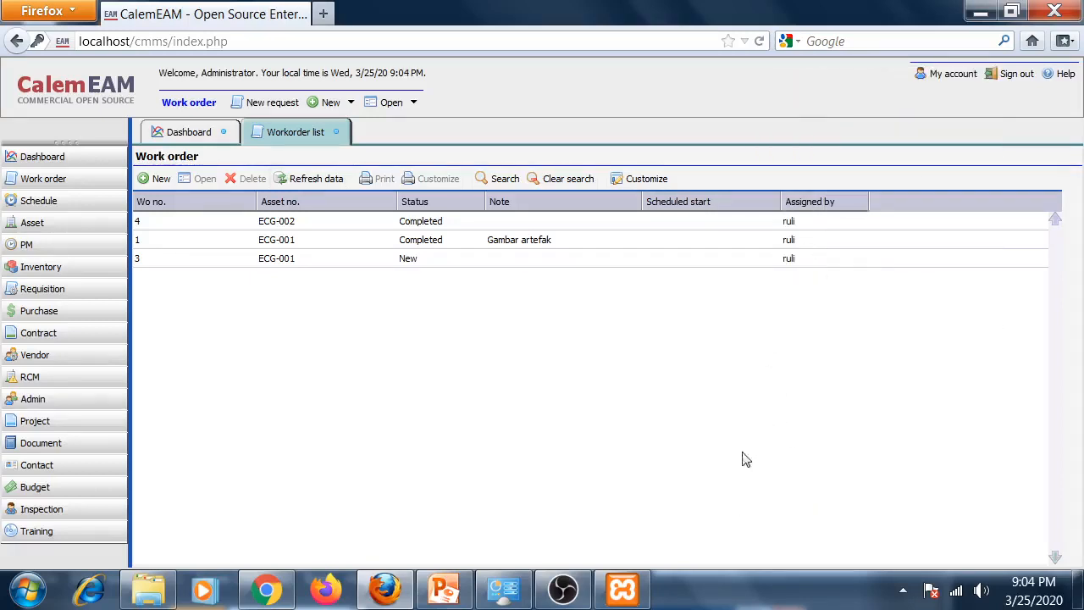
{"action": "left_click", "coordinate": [566, 179]}
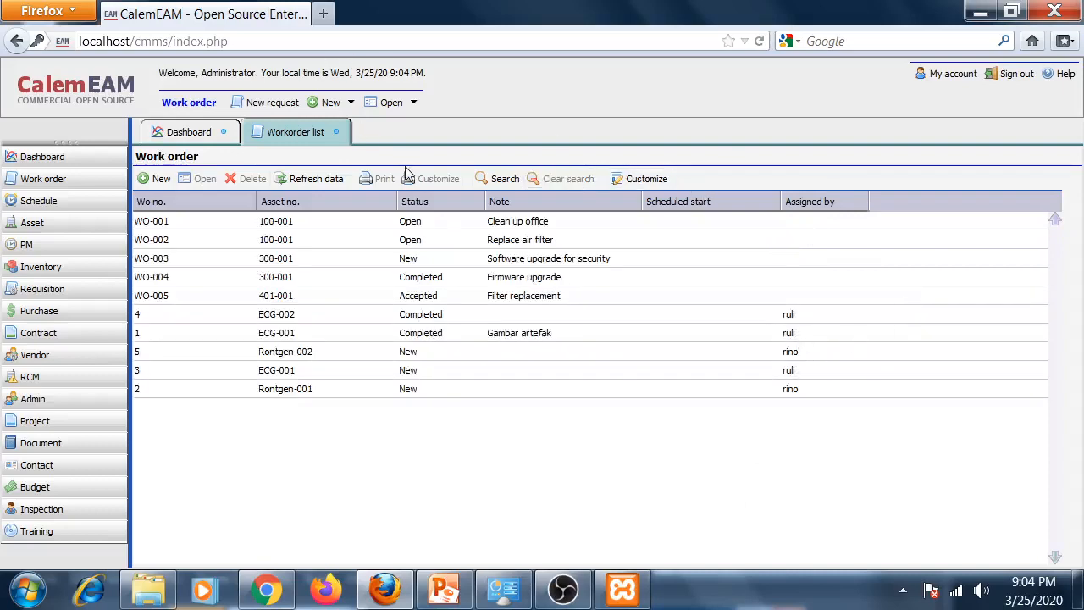
- Search the work orders by Assigned by, choosing the first Teknik Medik user in the user list, and clear the search
{"action": "left_click", "coordinate": [500, 179]}
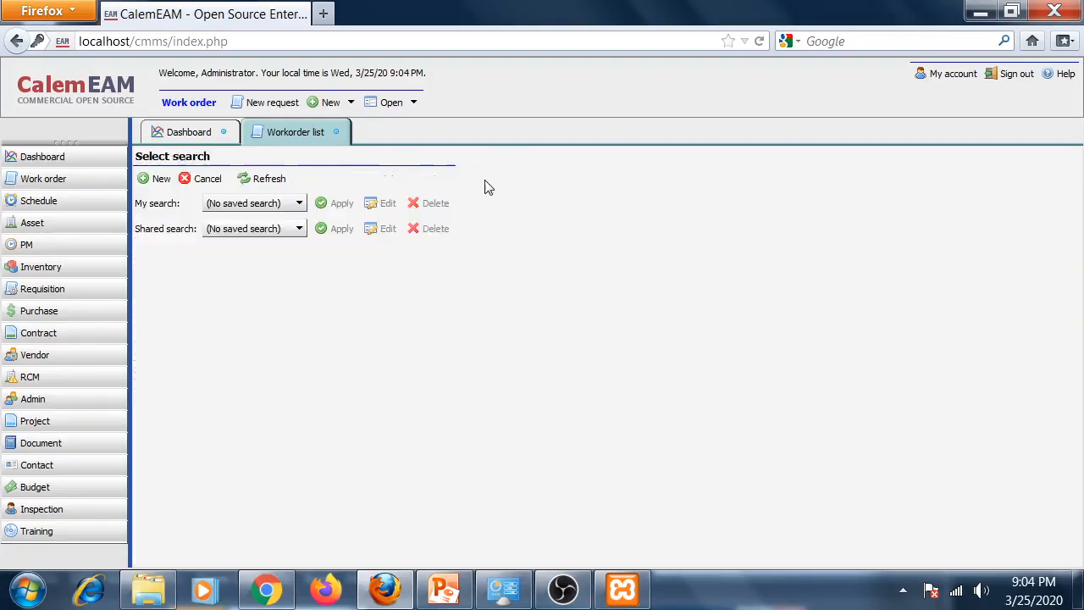
{"action": "left_click", "coordinate": [161, 180]}
{"action": "left_click", "coordinate": [836, 320]}
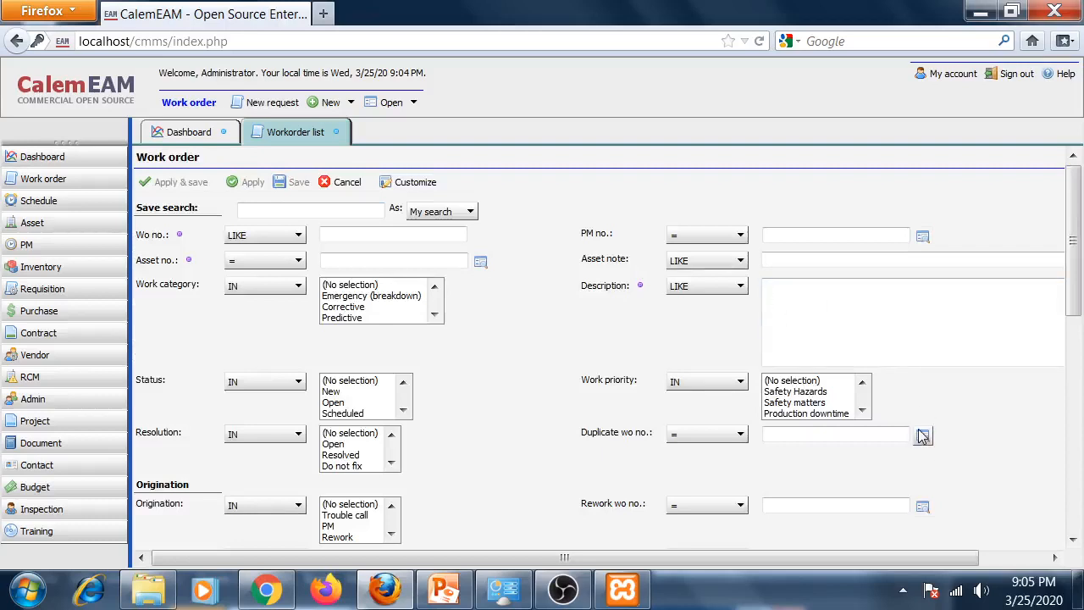
{"action": "scroll", "coordinate": [923, 434], "scroll_direction": "down", "scroll_amount": 3}
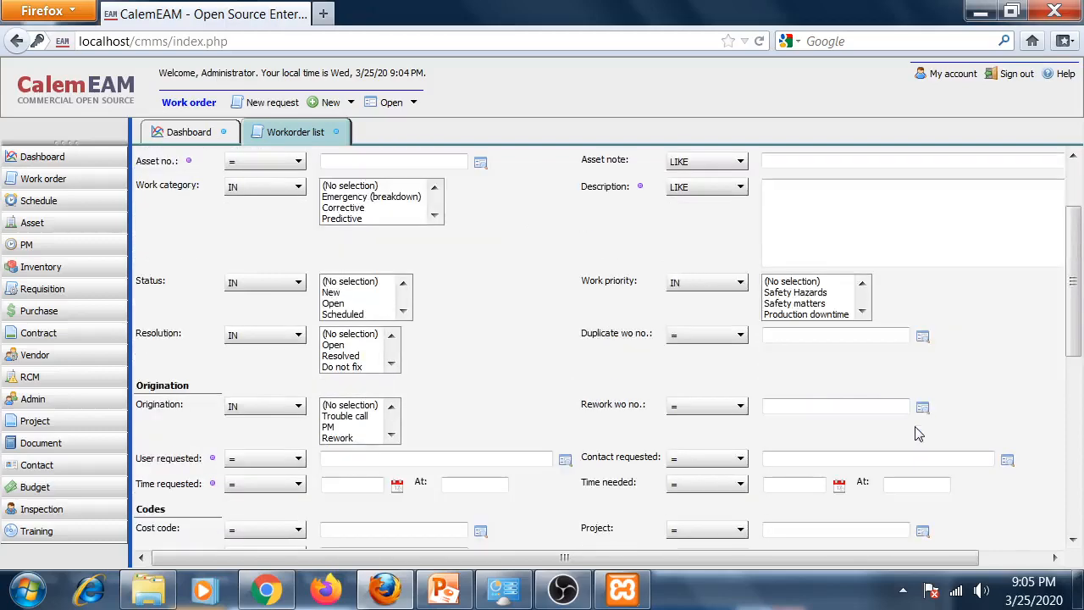
{"action": "scroll", "coordinate": [919, 434], "scroll_direction": "down", "scroll_amount": 4}
{"action": "scroll", "coordinate": [922, 457], "scroll_direction": "up", "scroll_amount": 1}
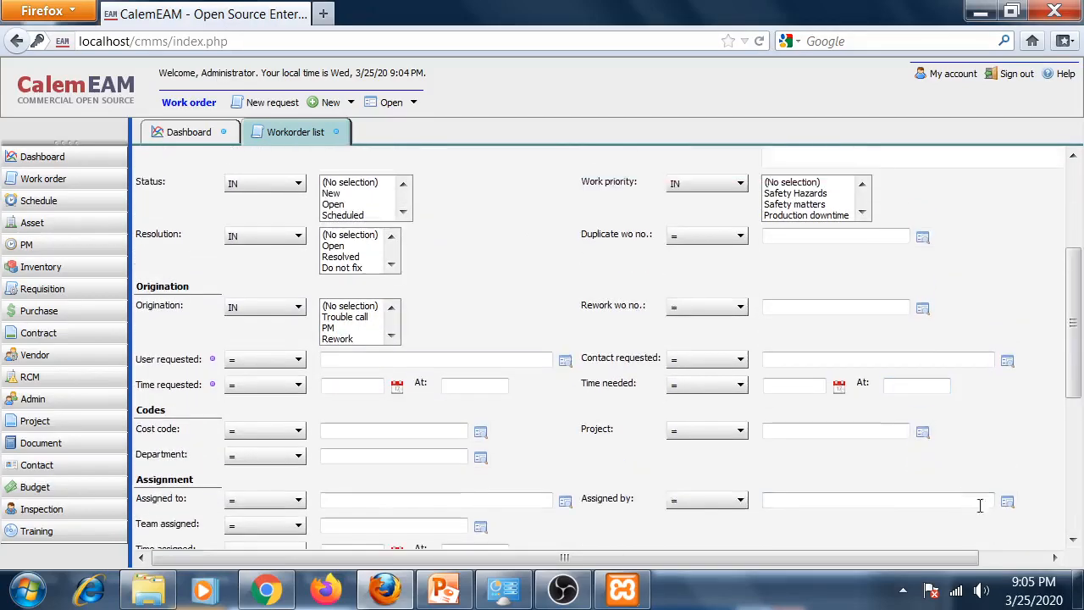
{"action": "left_click", "coordinate": [1008, 502]}
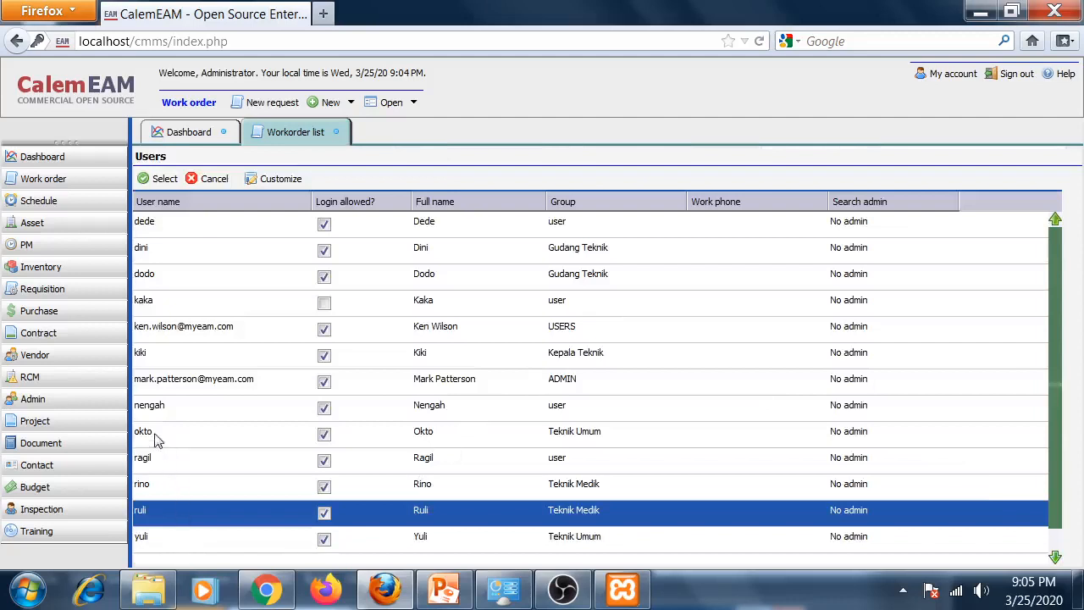
{"action": "left_click", "coordinate": [144, 484]}
{"action": "left_click", "coordinate": [161, 179]}
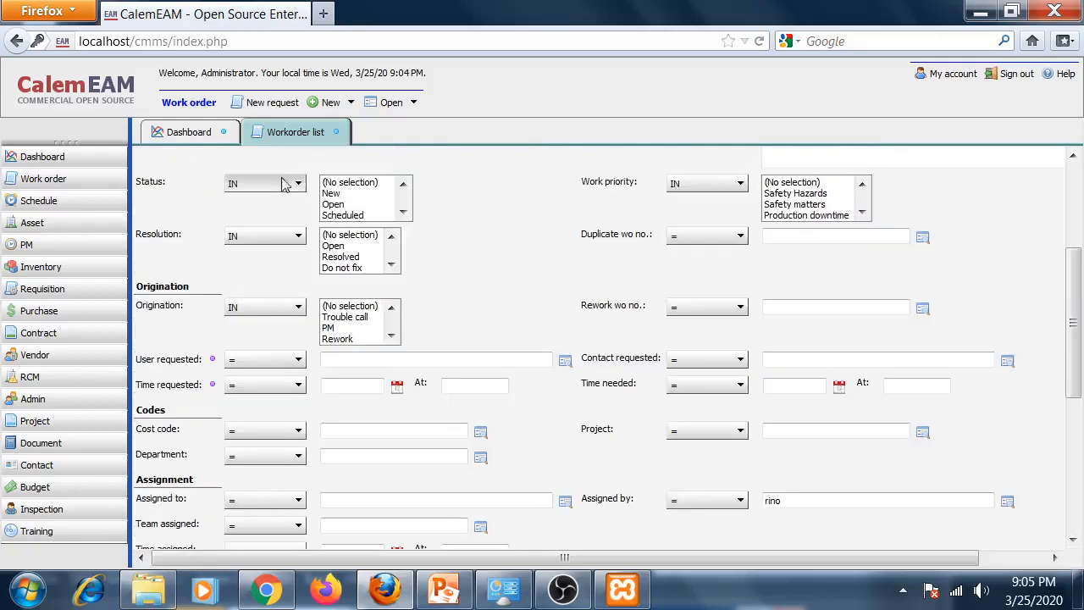
{"action": "scroll", "coordinate": [216, 232], "scroll_direction": "up", "scroll_amount": 5}
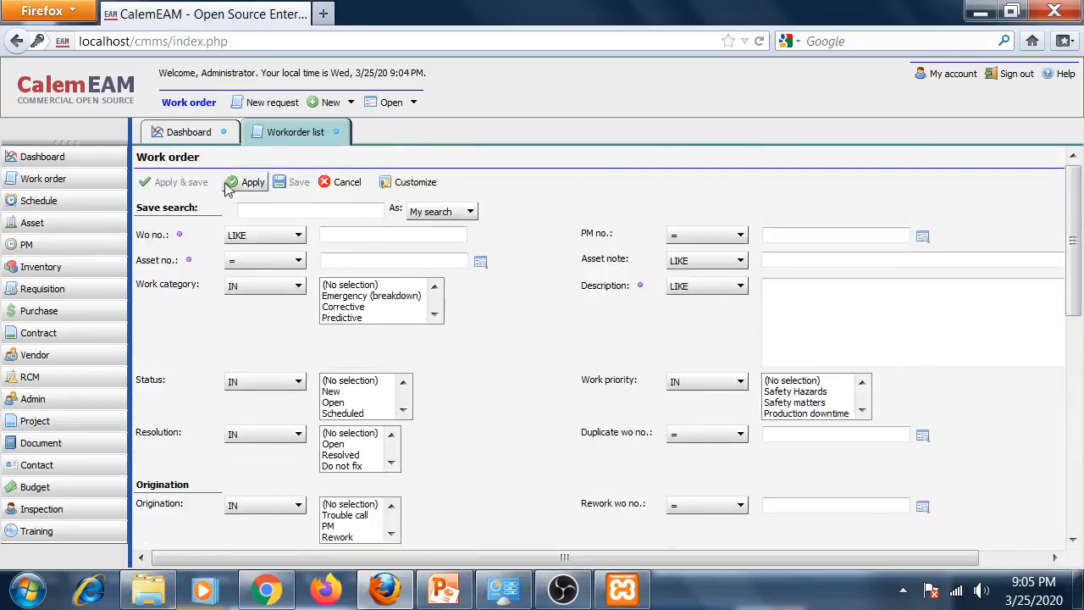
{"action": "left_click", "coordinate": [246, 182]}
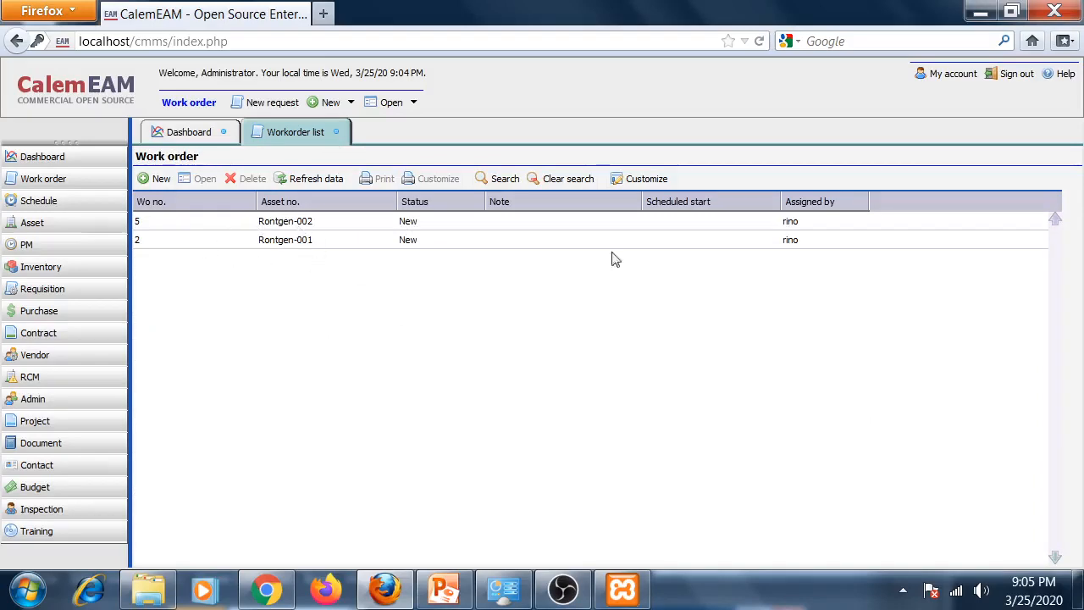
{"action": "left_click", "coordinate": [548, 180]}
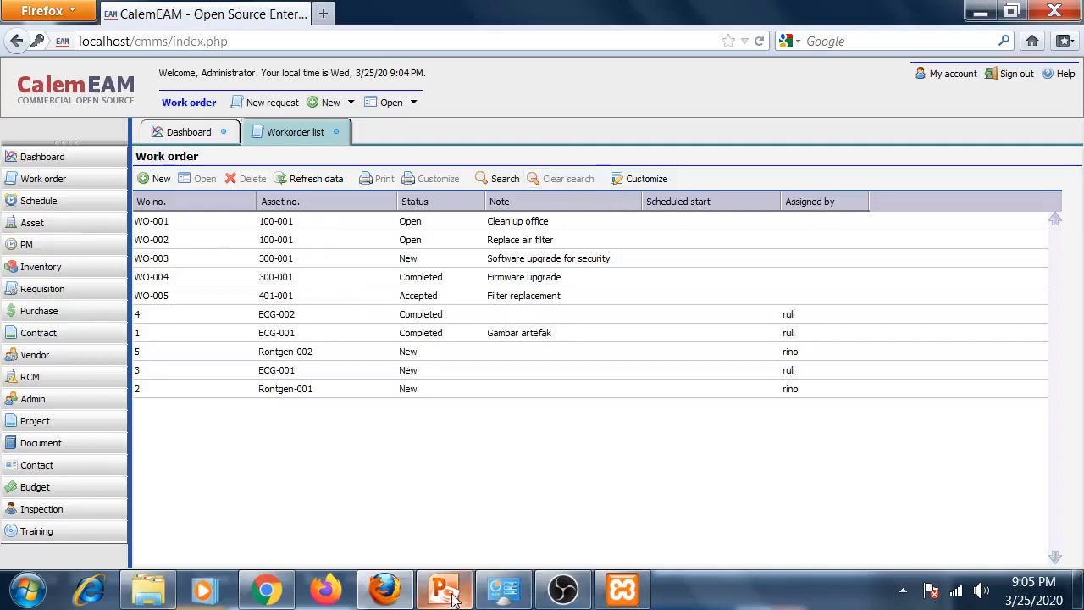
- Sign out of the administrator session, close the browser window and minimize the XAMPP Control Panel
{"action": "mouse_move", "coordinate": [449, 591]}
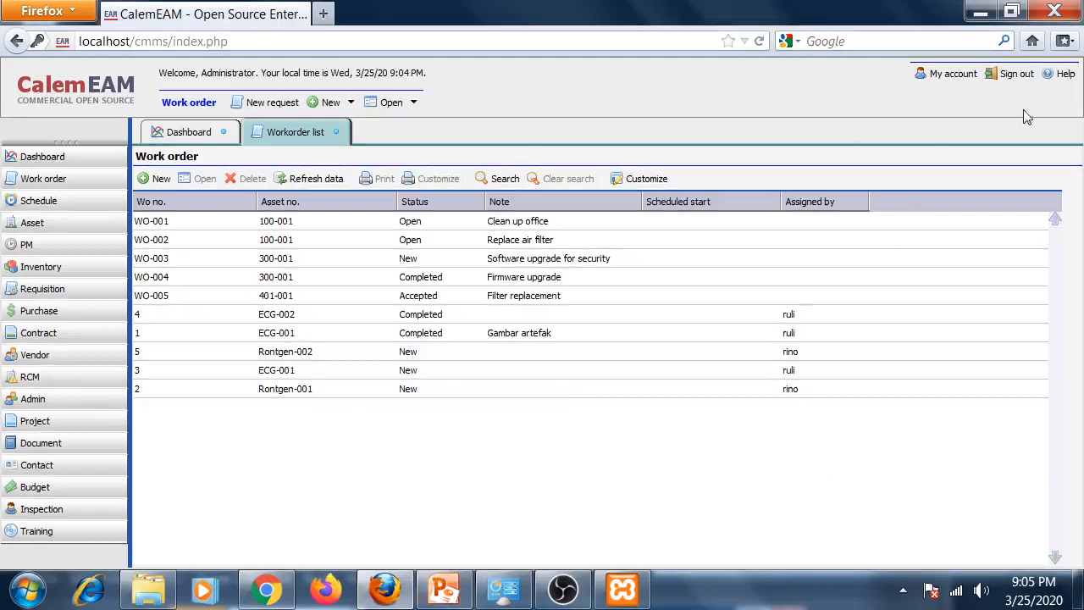
{"action": "left_click", "coordinate": [1013, 74]}
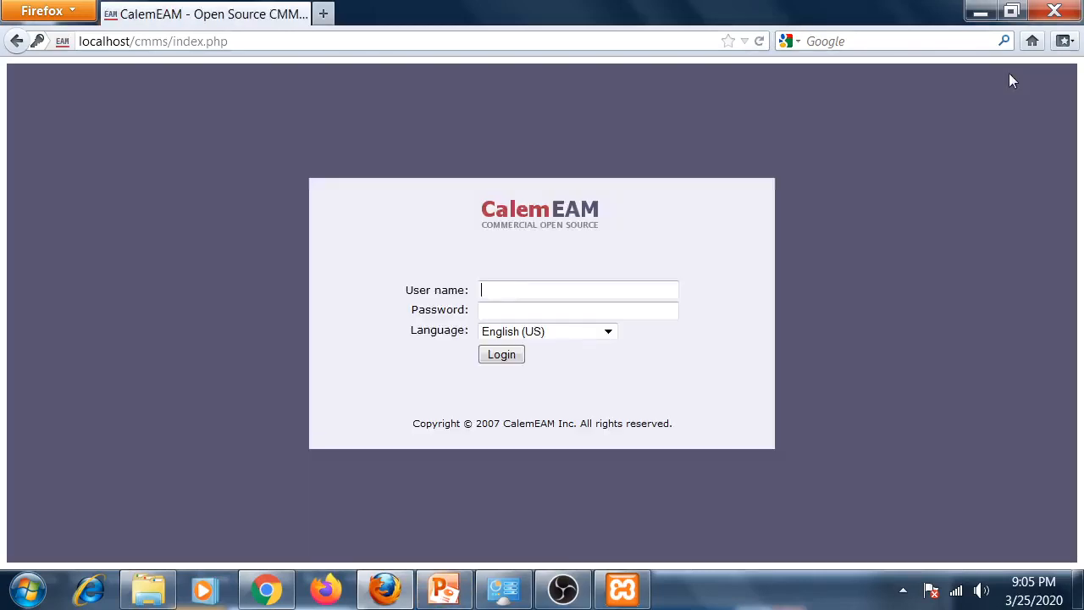
{"action": "left_click", "coordinate": [1054, 11]}
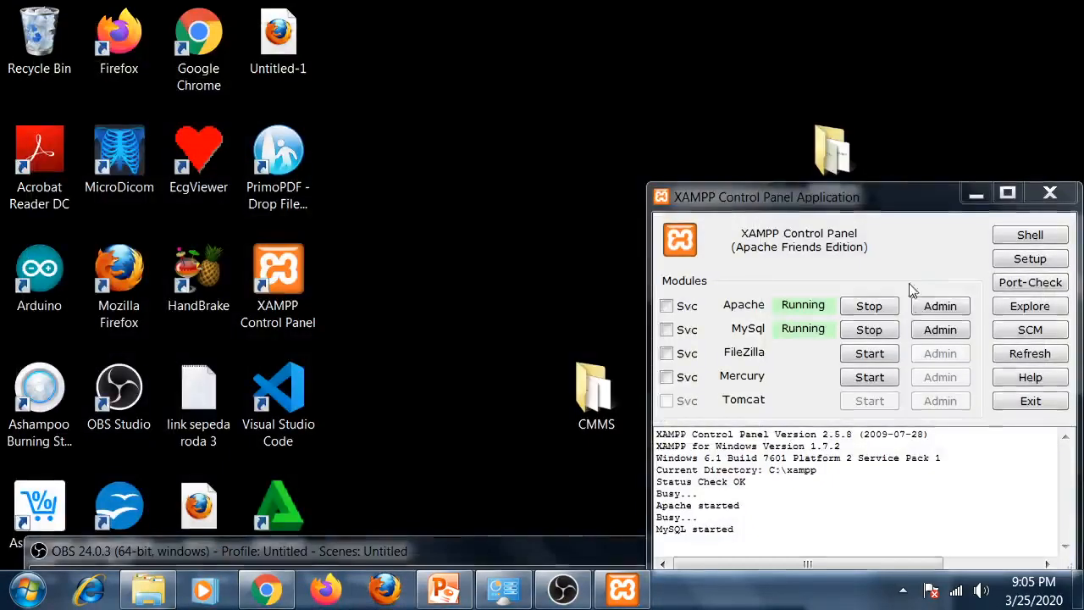
{"action": "left_click", "coordinate": [976, 194]}
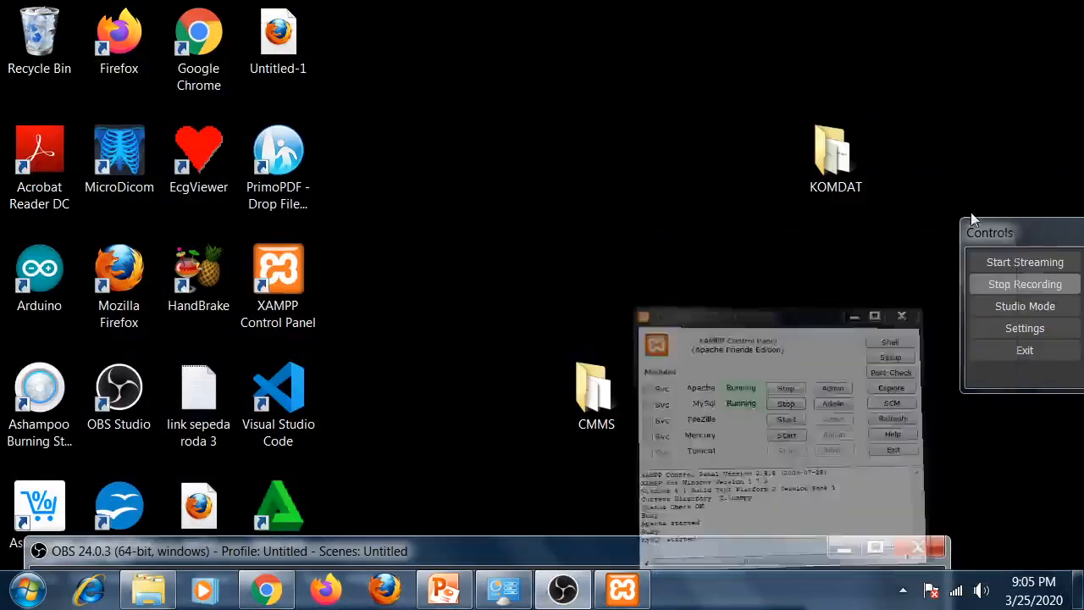